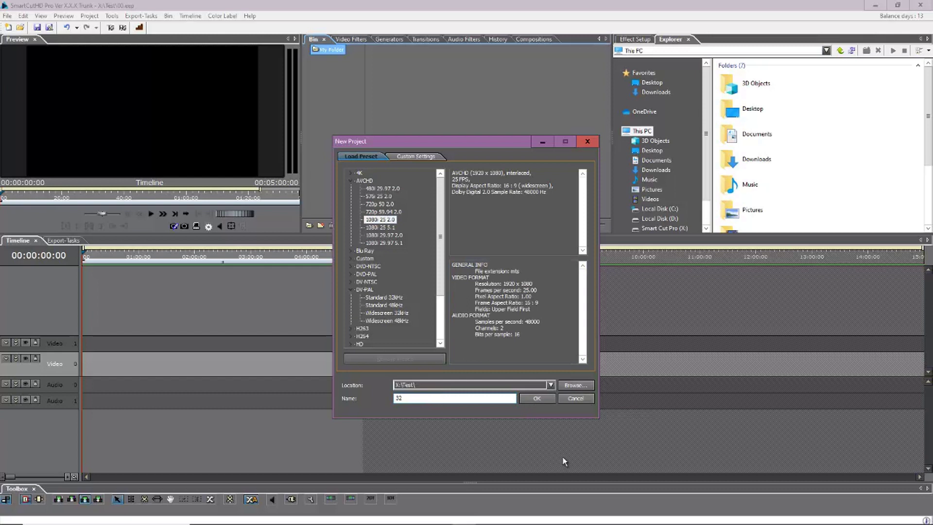
Create project 32 in X:\Test with the AVCHD 1080i 25 2.0 preset, overwriting the existing one, and expand the Video 0 track into A/FX/B
left_click(537, 398)
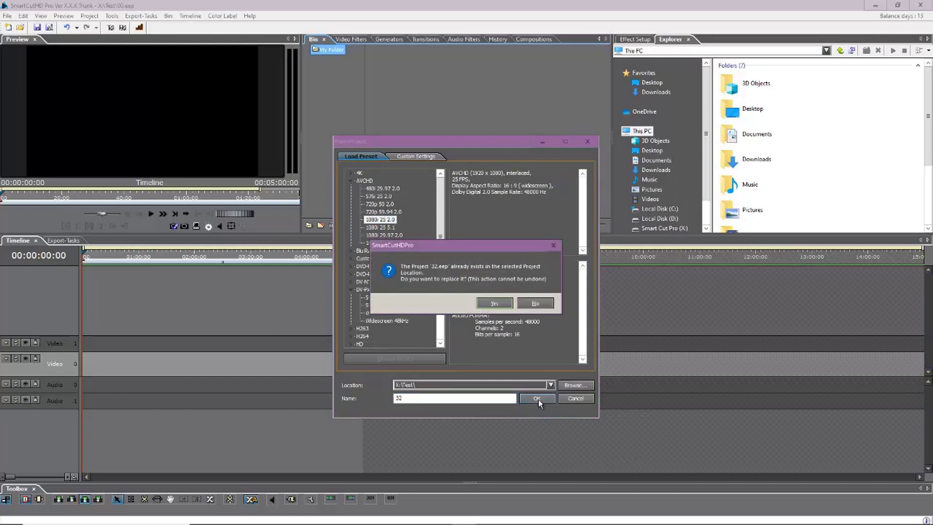
left_click(494, 302)
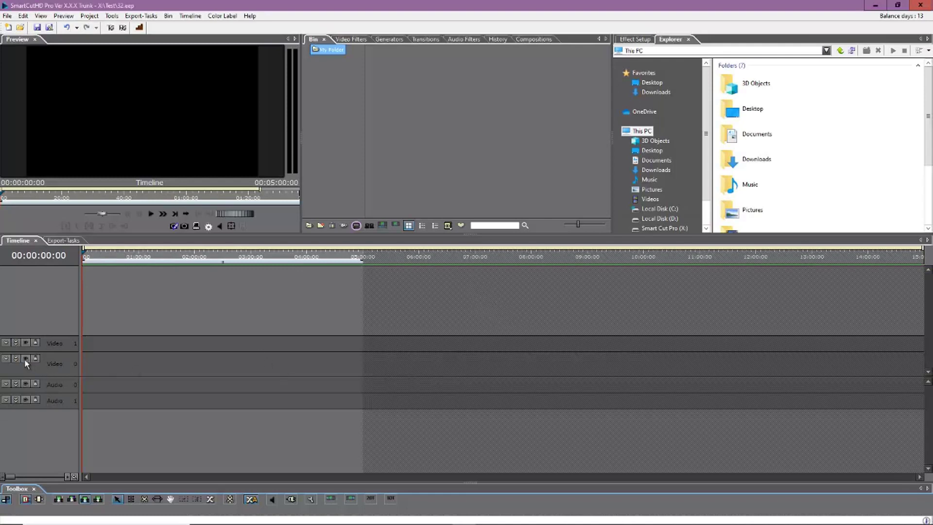
left_click(16, 359)
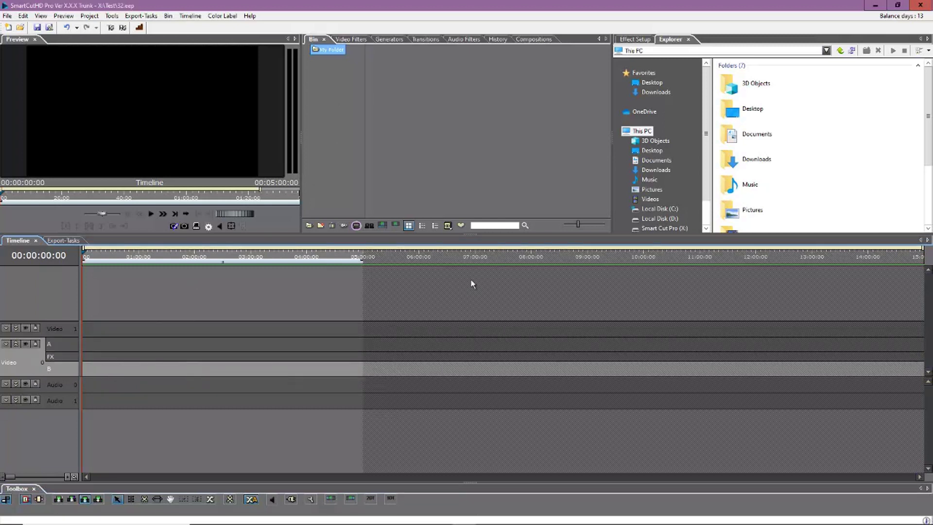
Add all clips from the 0001 Wedding Clips Full_Telugu folder to the bin
right_click(419, 89)
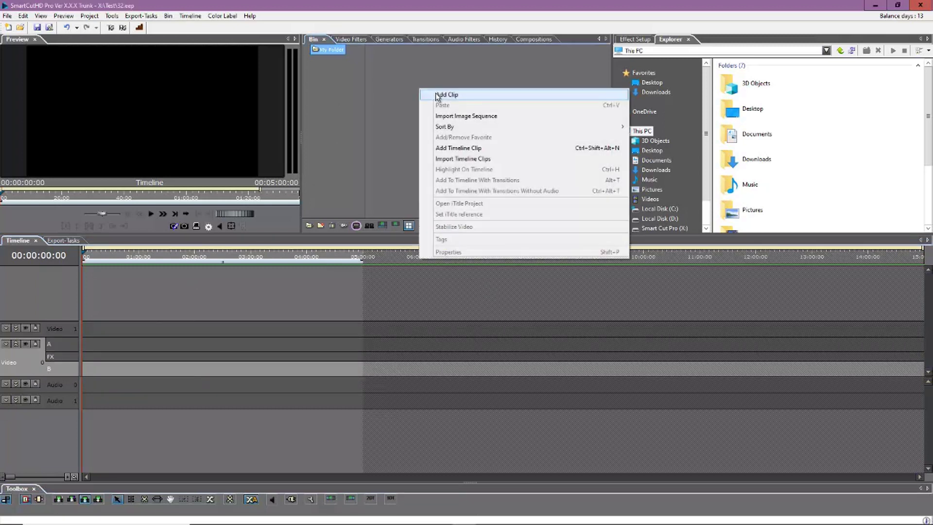
left_click(443, 94)
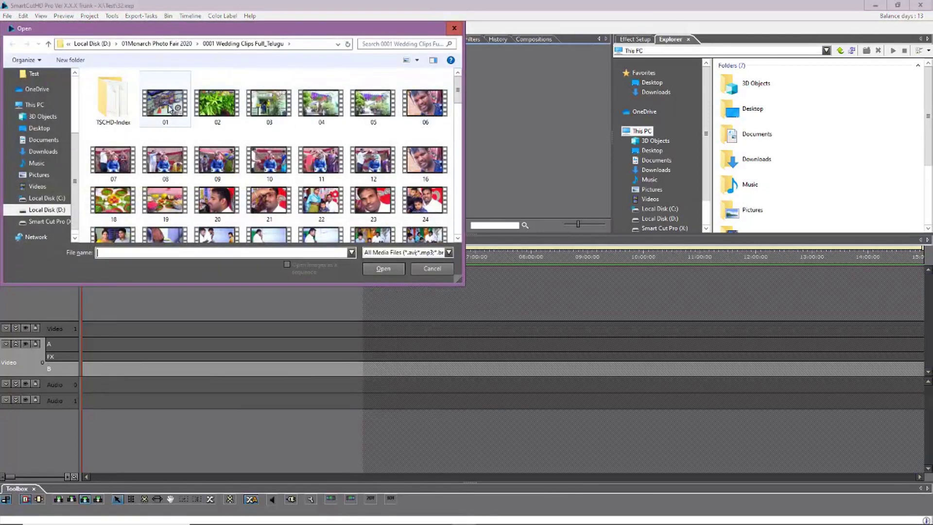
left_click(165, 102)
left_click_drag(462, 92, 451, 63)
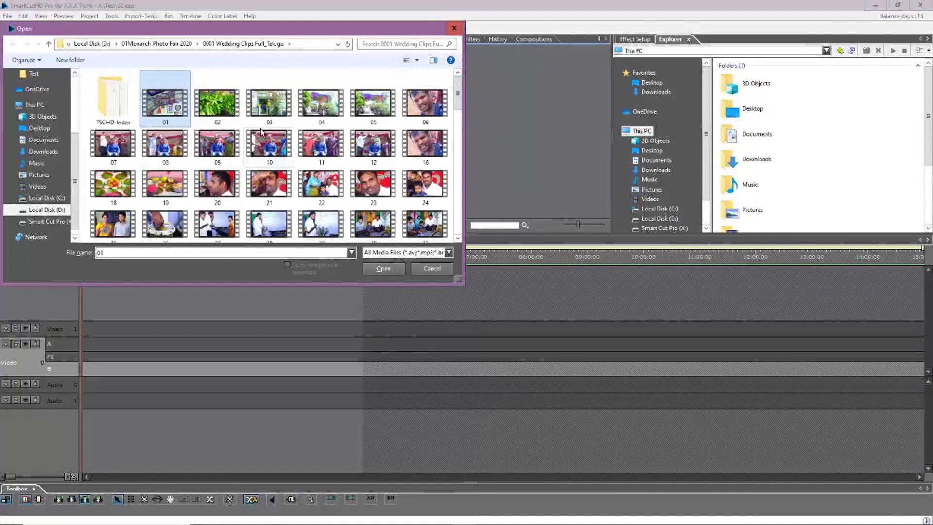
key("ctrl+a")
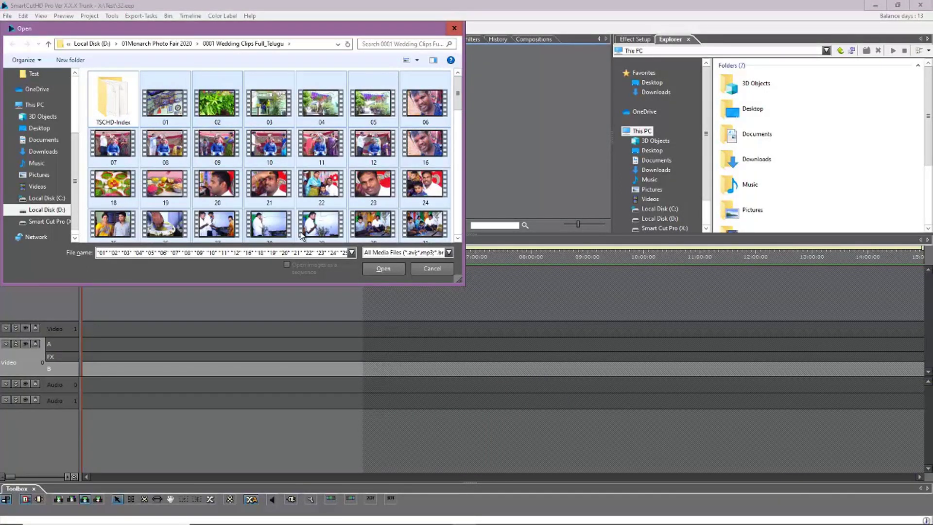
left_click(372, 269)
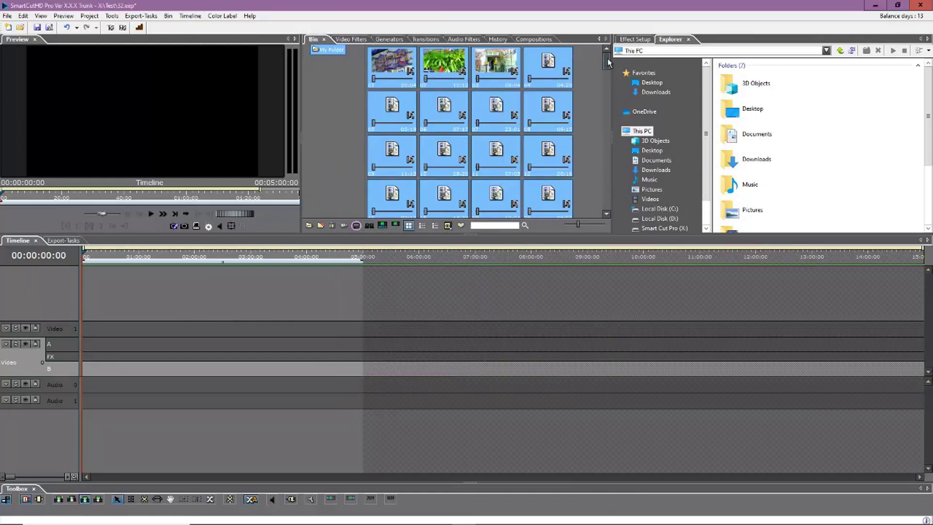
Place all the bin clips at the start of Video 0's B track, changing the project settings to match the clips
mouse_move(607, 62)
left_mouse_down()
mouse_move(607, 203)
mouse_move(608, 56)
left_mouse_up()
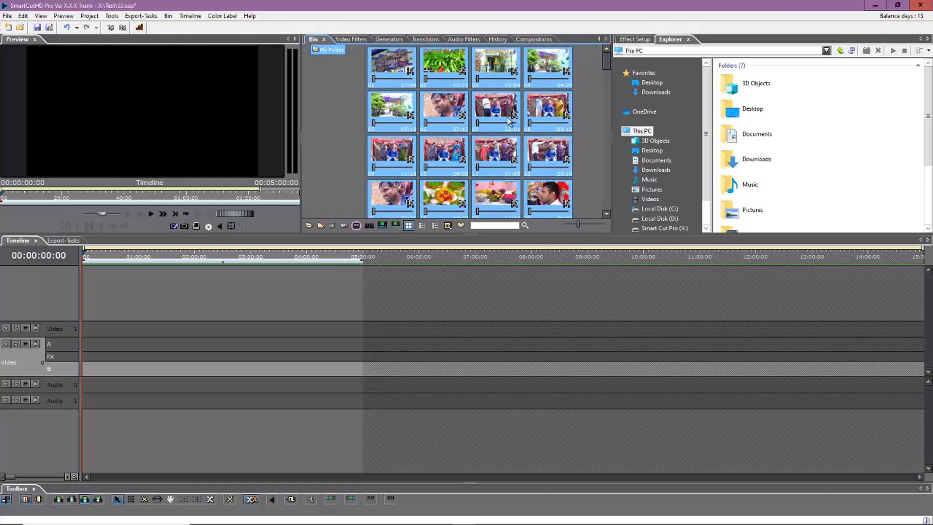
mouse_move(607, 61)
left_mouse_down()
mouse_move(607, 69)
mouse_move(608, 46)
left_mouse_up()
left_click_drag(396, 108, 83, 374)
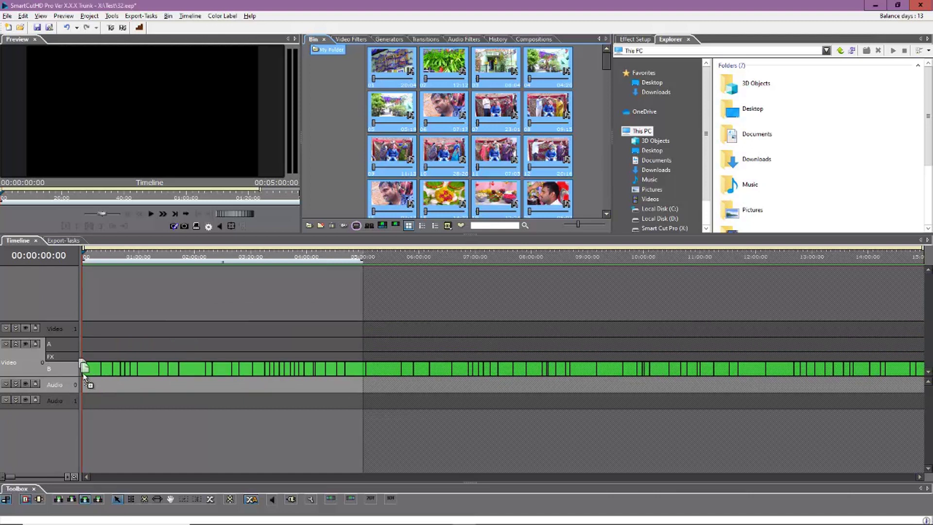
left_click_drag(84, 374, 83, 375)
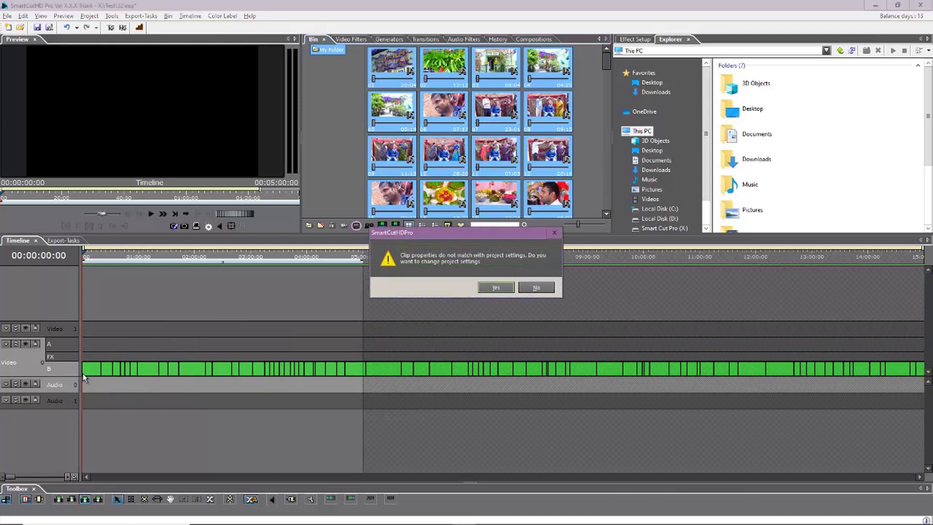
left_click(493, 287)
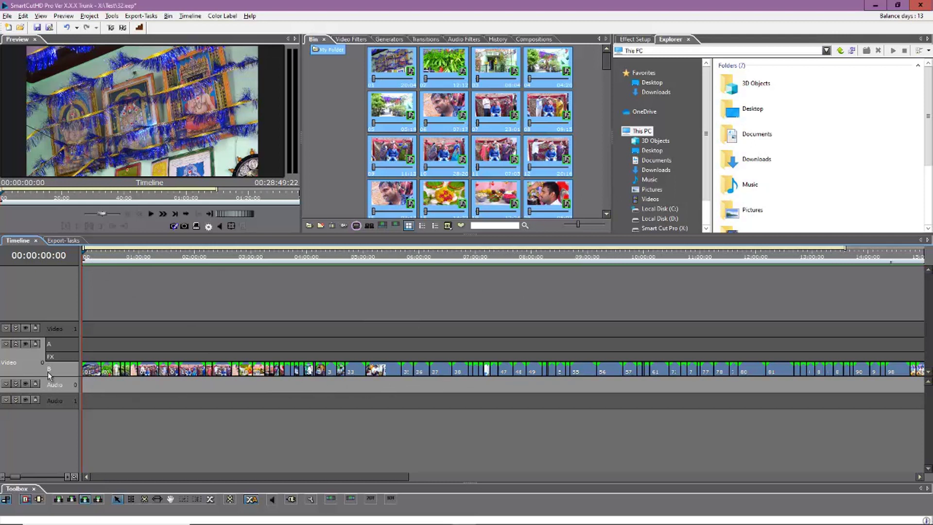
Scrub through the wedding clips on the timeline and return the playhead to the start
left_click_drag(84, 259, 522, 273)
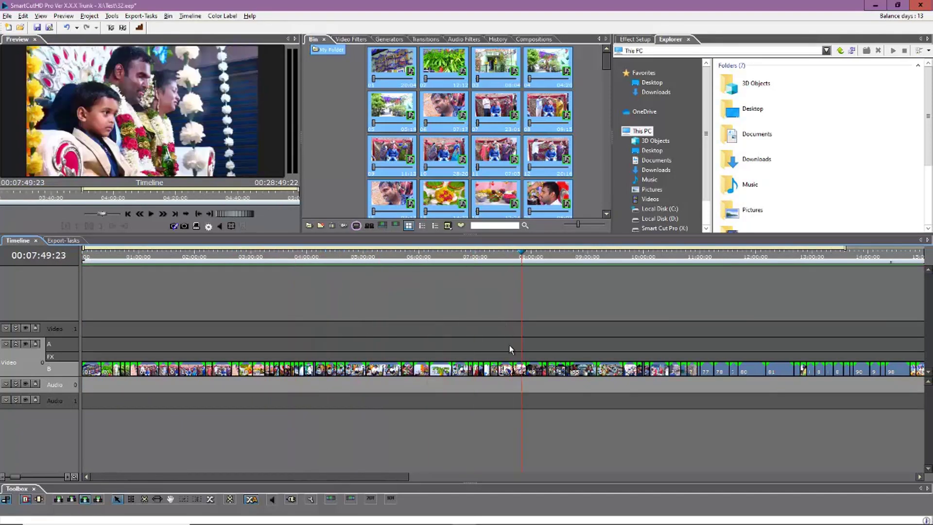
scroll(509, 345, "down", 2)
left_click_drag(292, 260, 49, 296)
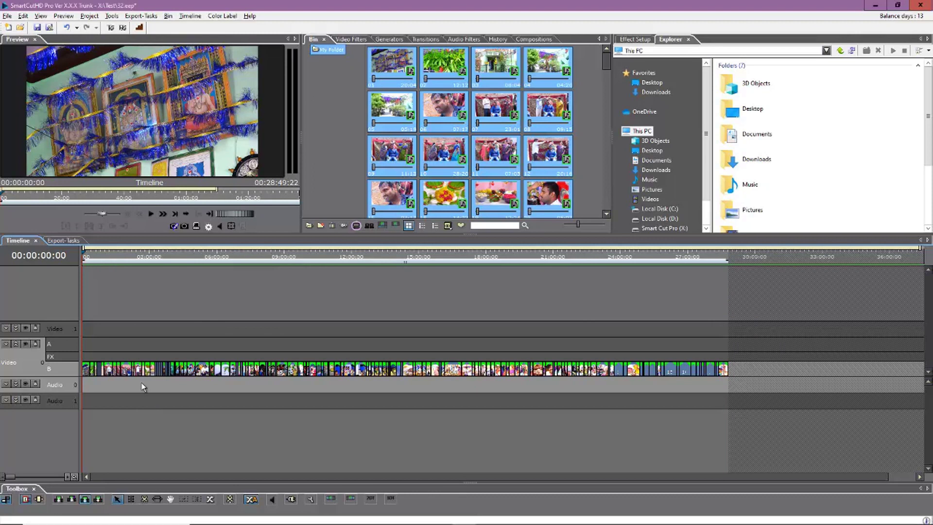
scroll(140, 366, "up", 1)
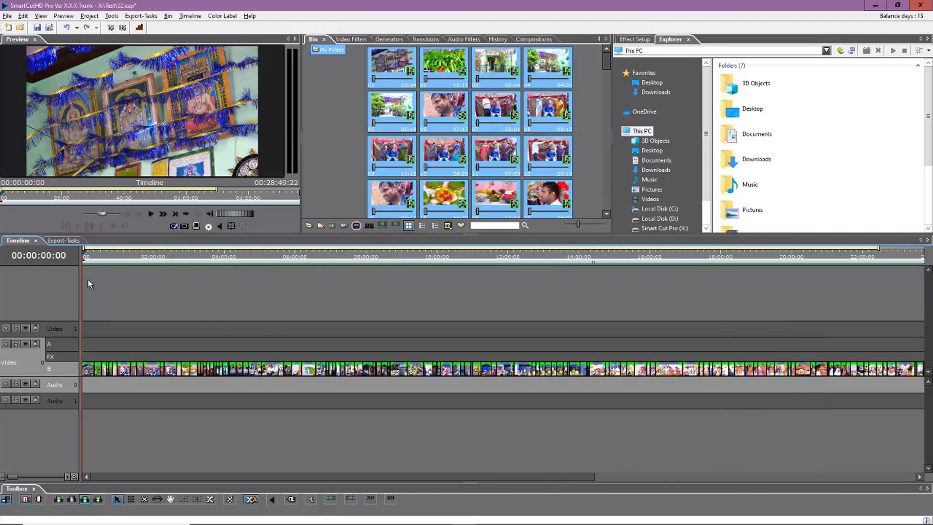
left_click_drag(89, 253, 92, 253)
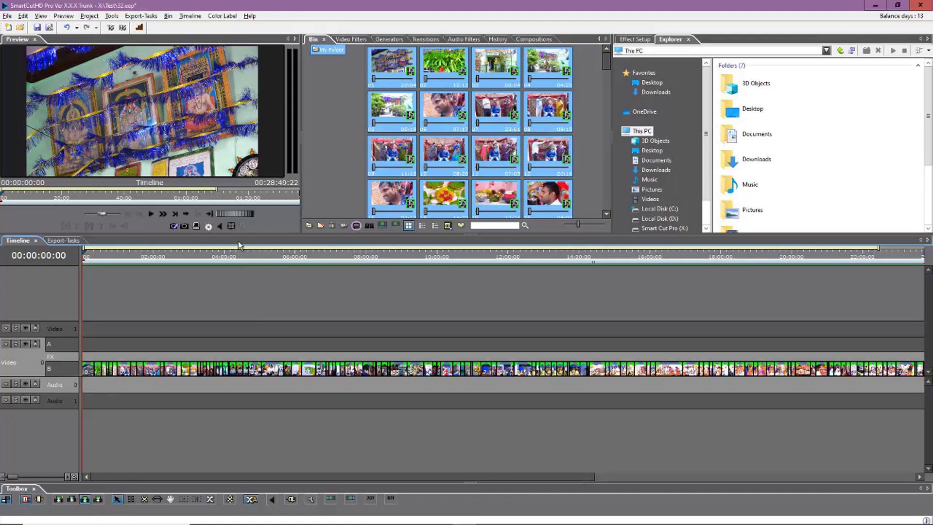
left_click_drag(109, 256, 33, 255)
Look through the composition categories by language, including Hindi, Marathi, Tamil, Kannad, Gujrati, Wedding_title_kit and Slok, and display the Telugu set
left_click(534, 39)
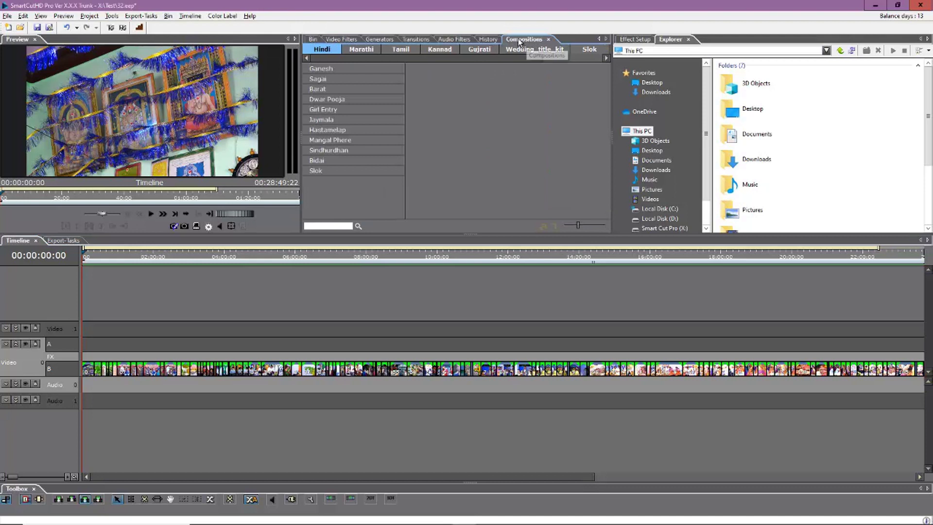
left_click(371, 53)
left_click(323, 51)
left_click(362, 52)
left_click(406, 54)
left_click(440, 50)
left_click(479, 50)
left_click(531, 48)
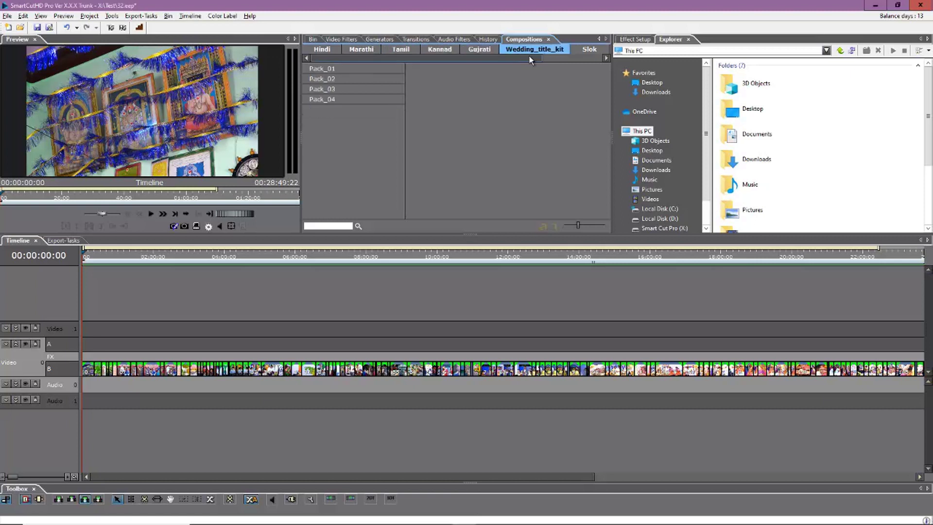
left_click_drag(531, 59, 589, 59)
left_click(510, 50)
left_click(552, 50)
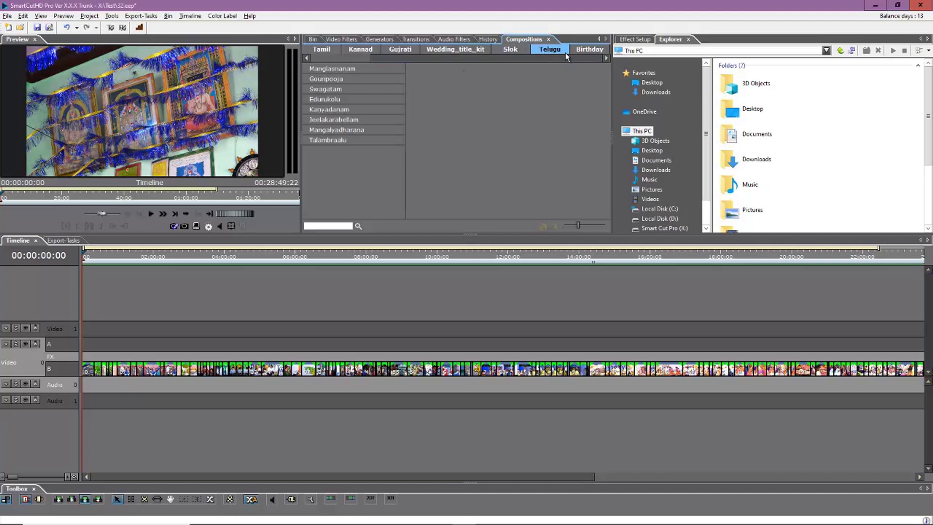
left_click(504, 50)
left_click(391, 49)
left_click(360, 48)
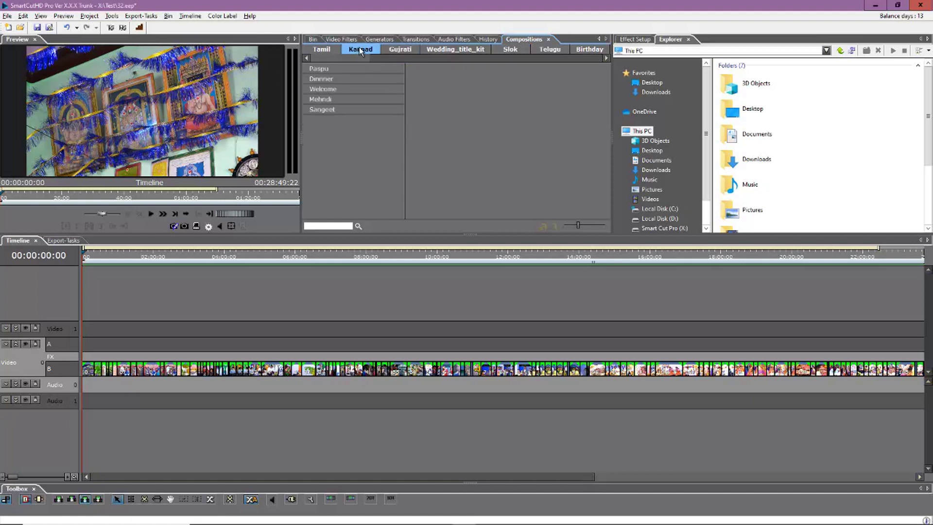
left_click(488, 49)
left_click(510, 50)
left_click(410, 50)
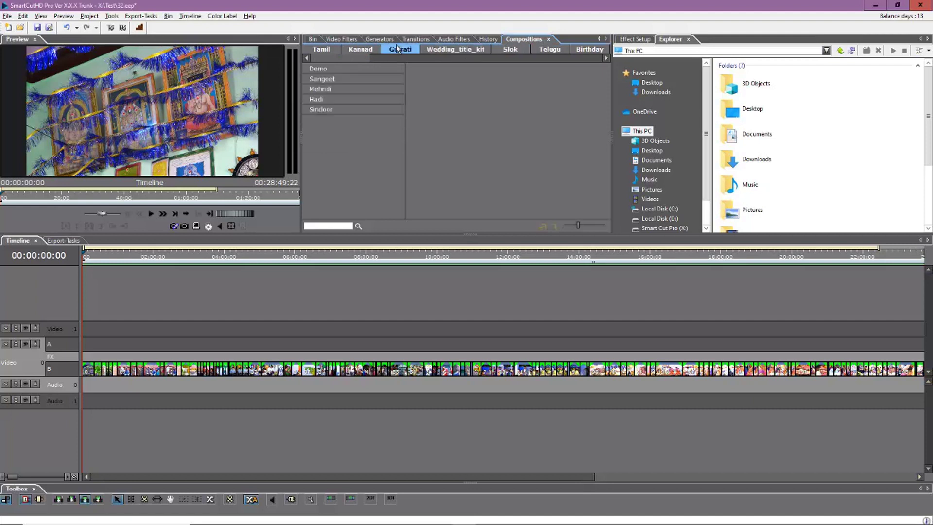
left_click(535, 51)
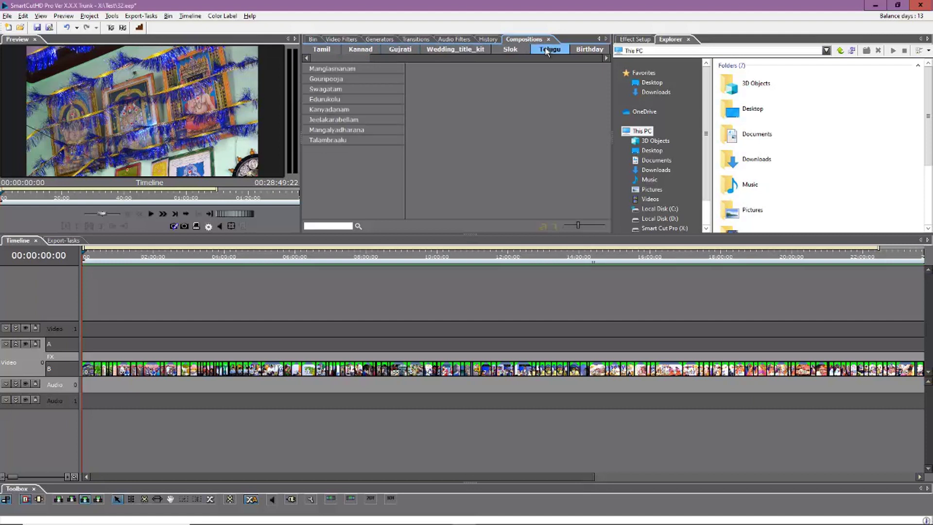
Browse the Telugu ceremony compositions from Manglasnanam to Talambraalu and select the MangalaSnanam1 composition
left_click(334, 72)
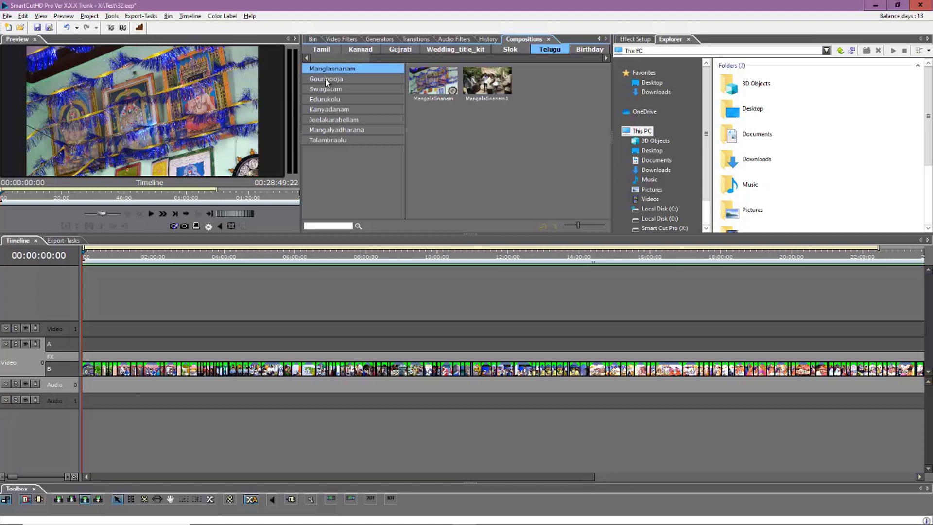
left_click(325, 79)
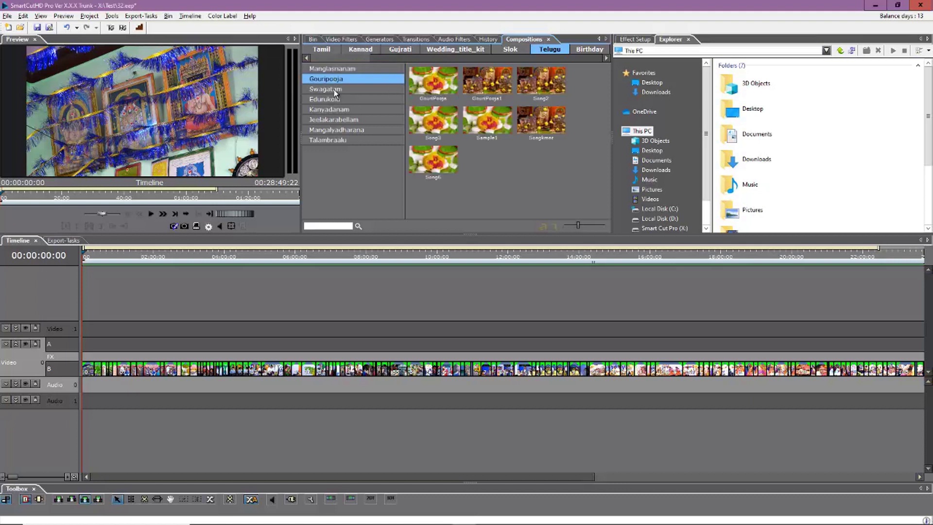
left_click(334, 92)
left_click(333, 98)
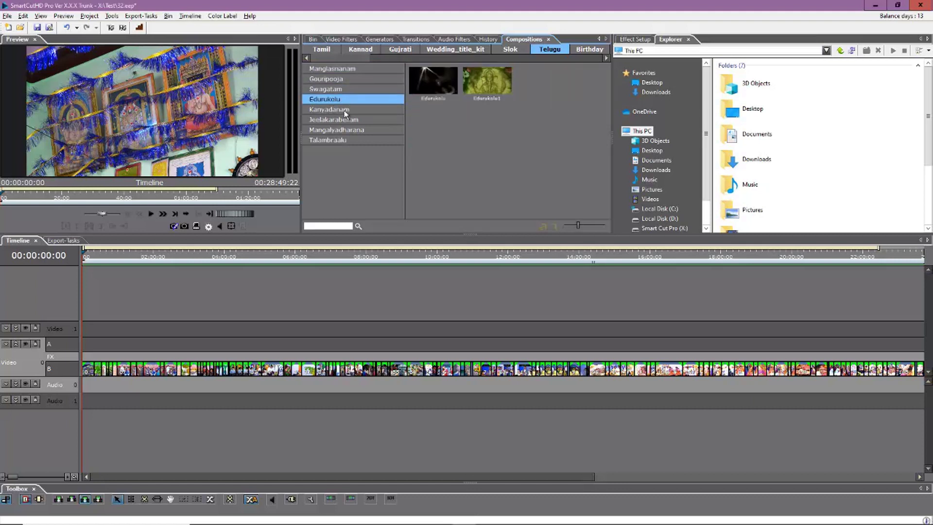
left_click(340, 112)
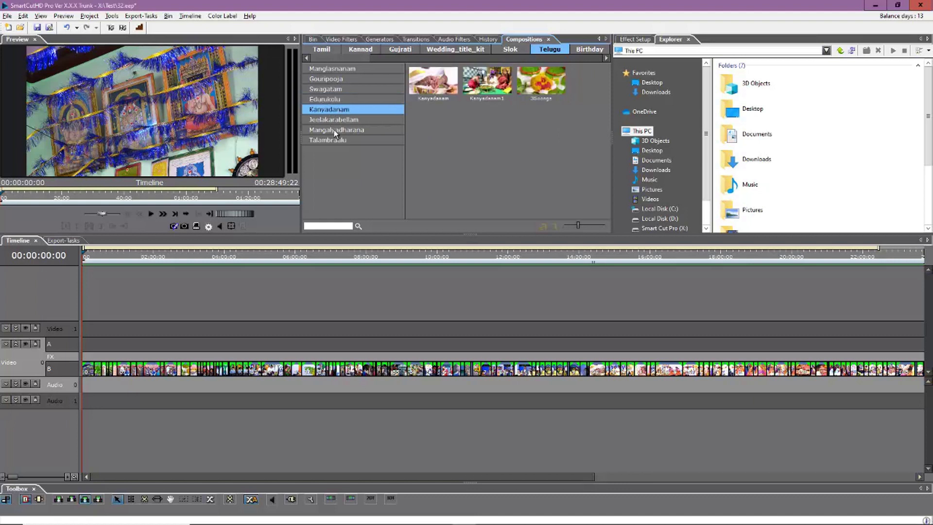
left_click(336, 121)
left_click(333, 130)
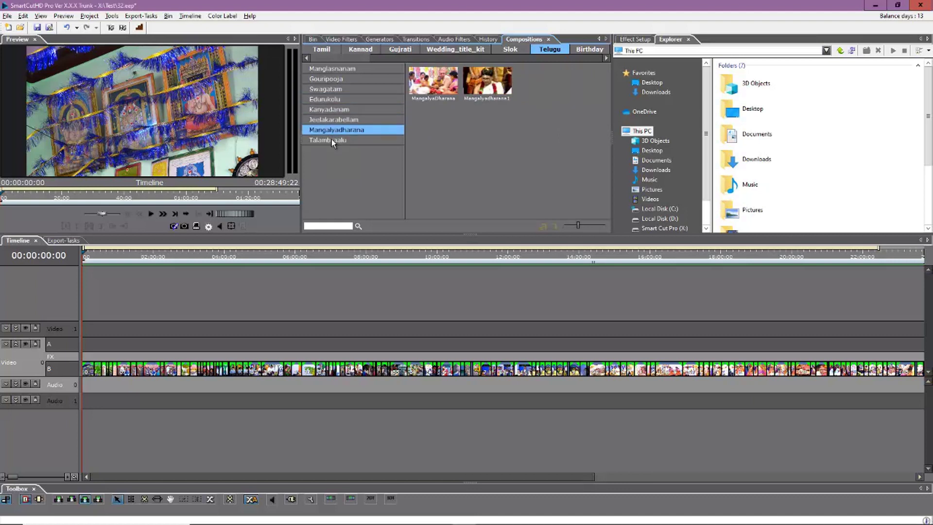
left_click(332, 140)
left_click(337, 71)
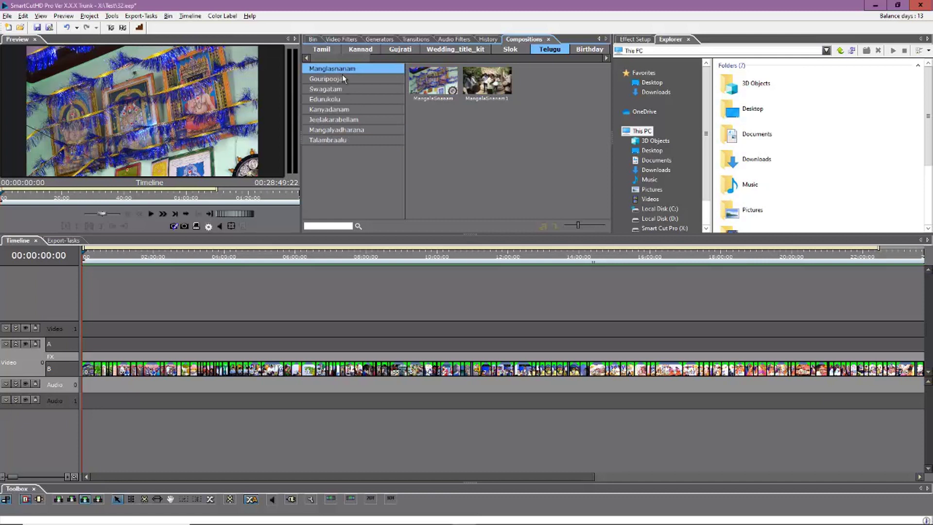
left_click(486, 82)
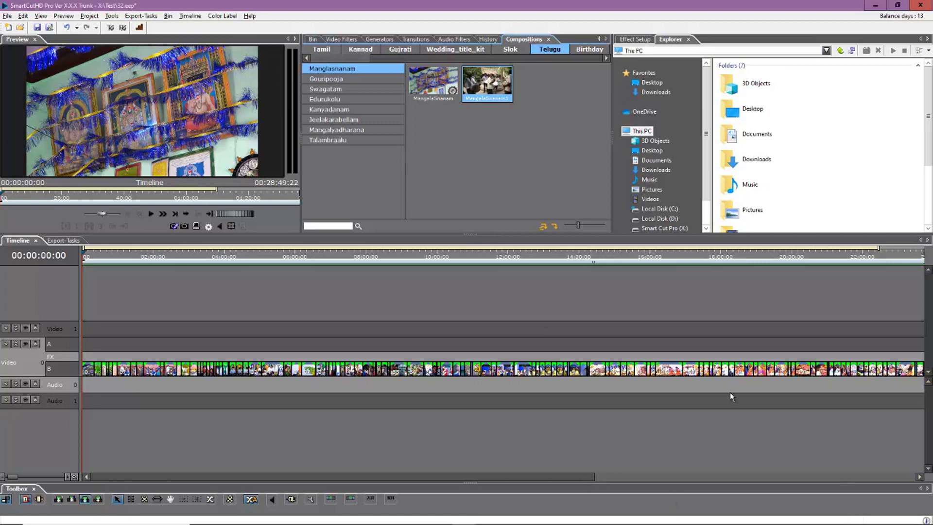
mouse_move(615, 522)
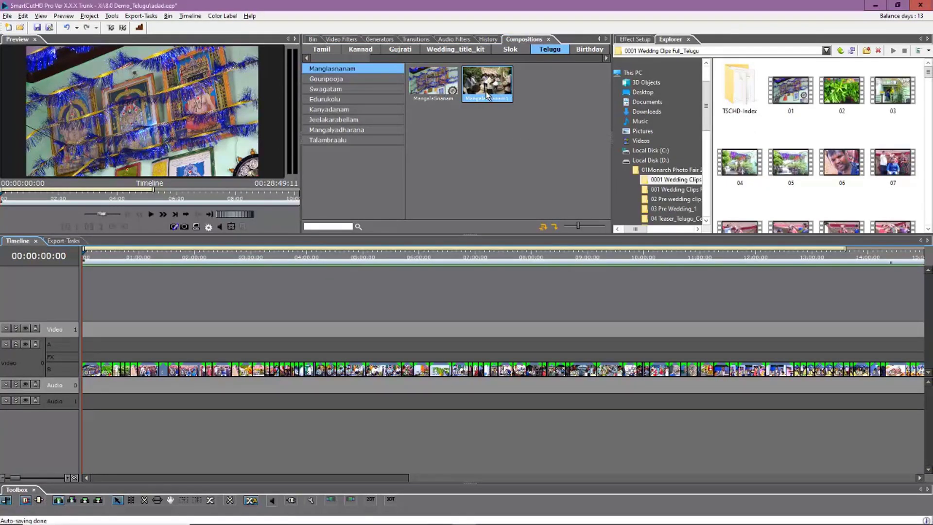
Review the Gouripooja, Swagatam, Edurukolu and Jeelakarabellam compositions and return to the Manglasnanam category
left_click(340, 79)
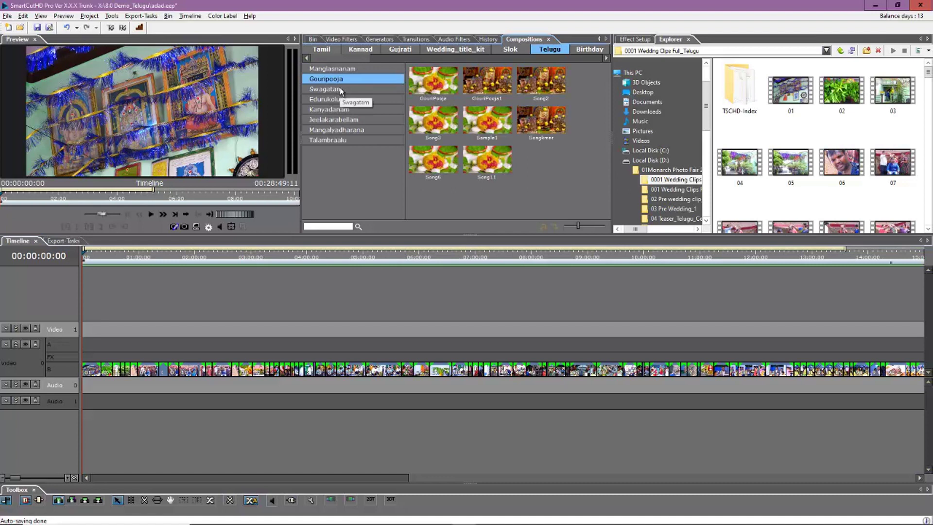
left_click(340, 90)
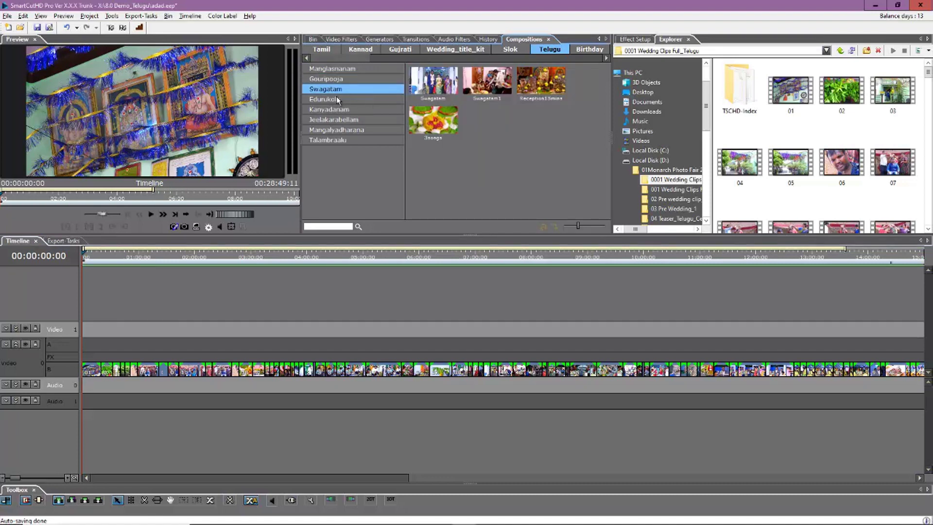
left_click(336, 97)
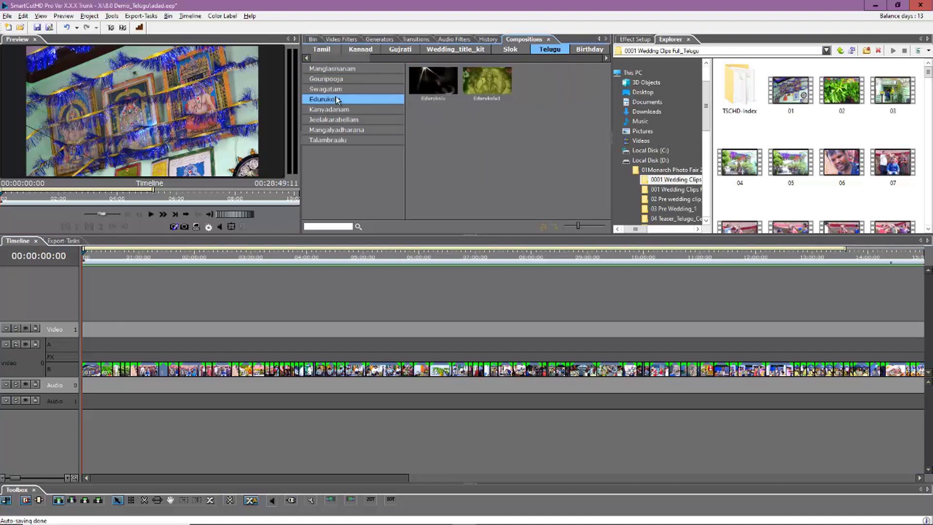
left_click(342, 120)
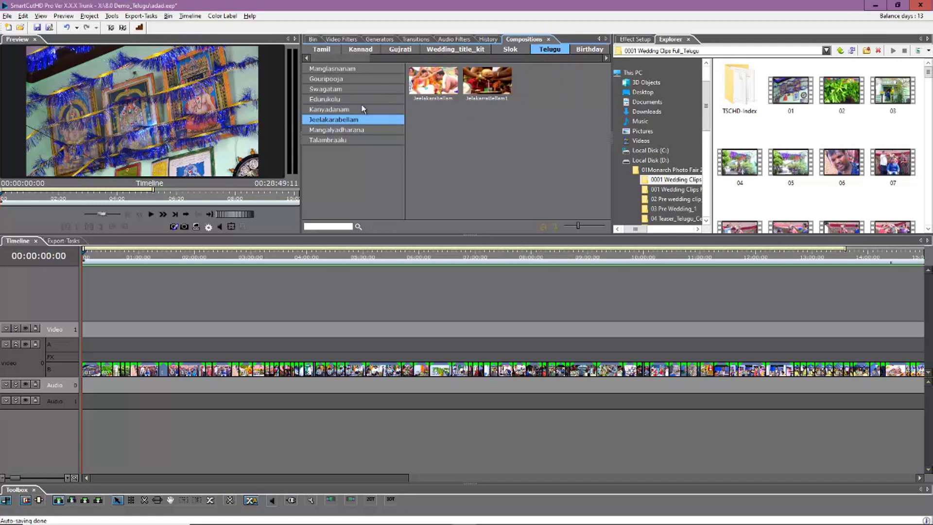
left_click(344, 79)
left_click(344, 69)
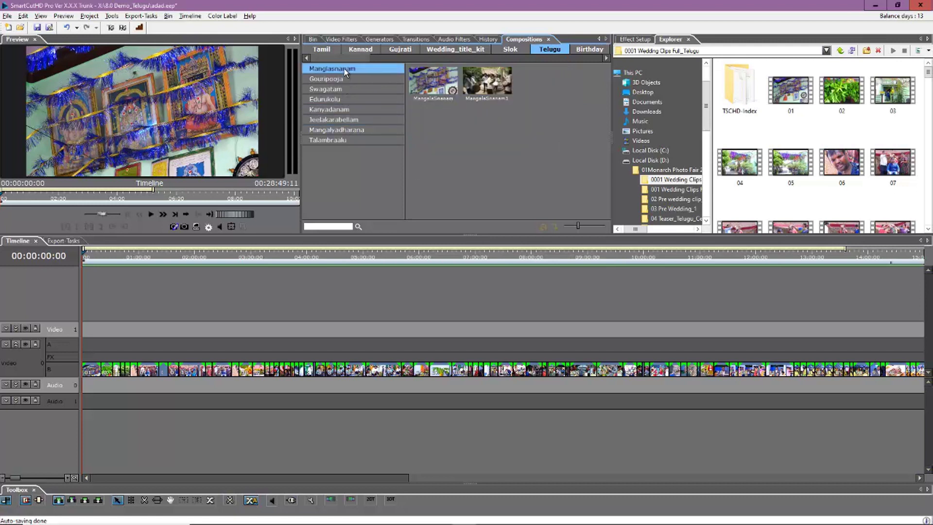
Preview the MangalaSnanam1 composition by playing roughly its first 27 seconds
left_click(483, 83)
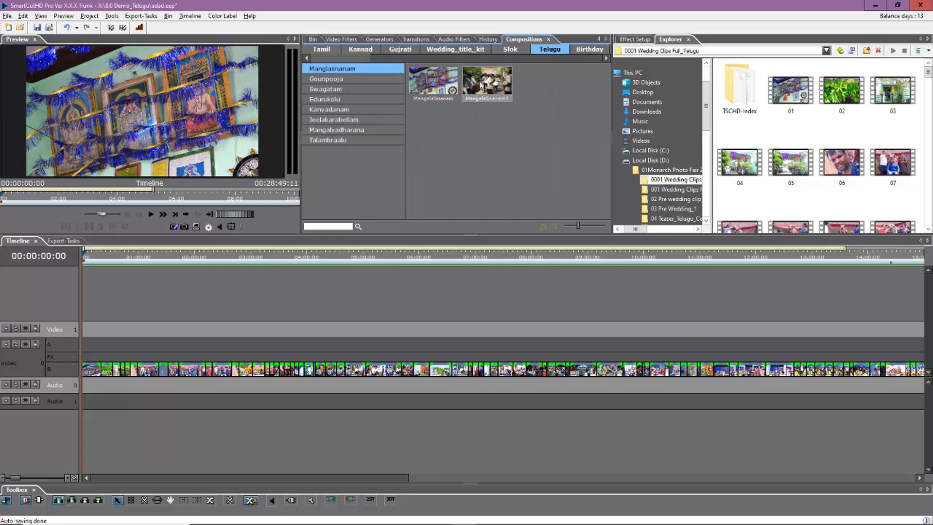
left_click(496, 87)
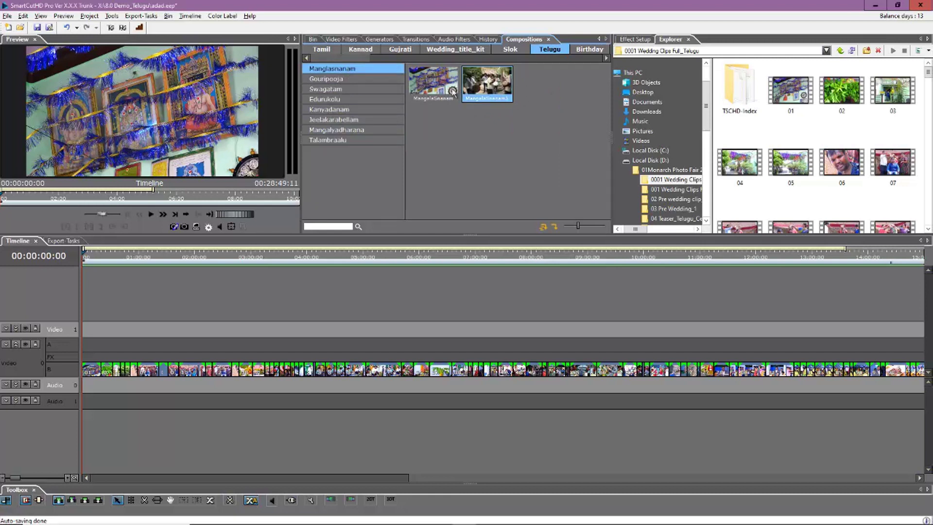
double_click(491, 90)
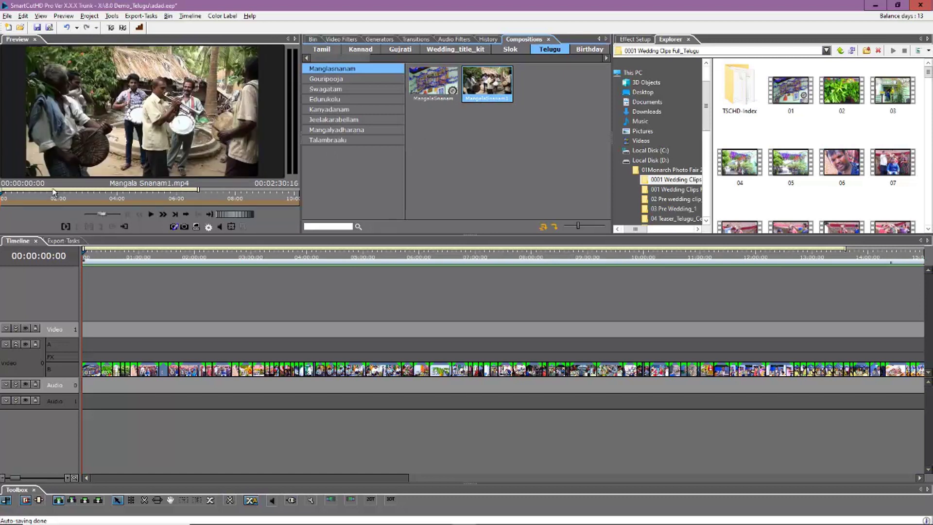
left_click(154, 214)
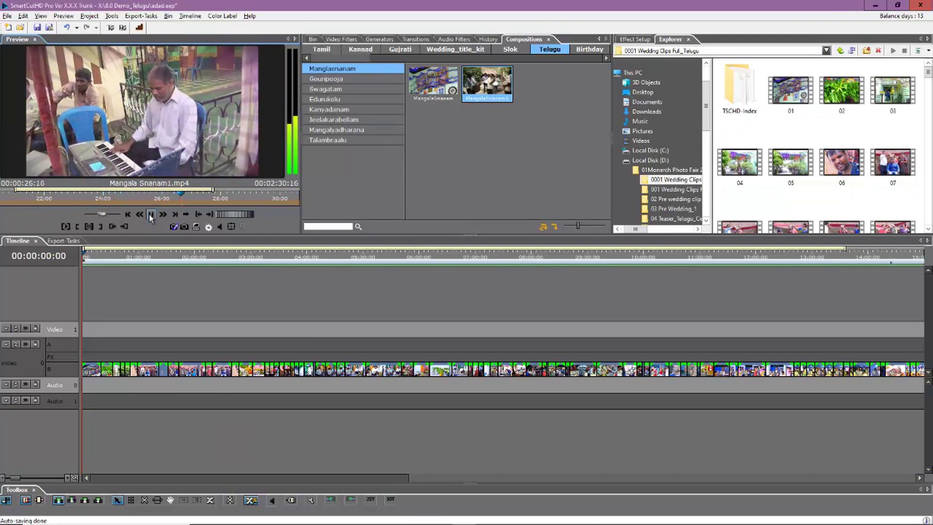
left_click(150, 217)
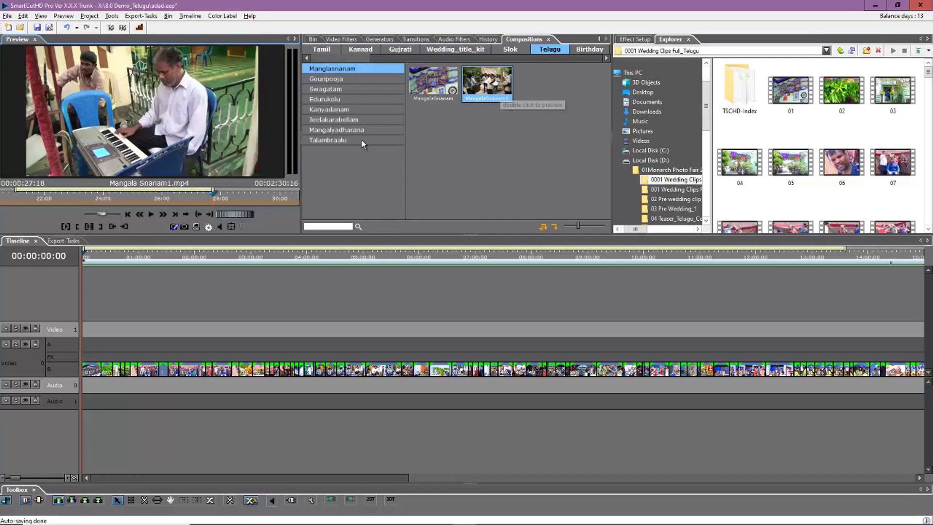
Apply the MangalaSnanam1 composition to the wedding clips from the very start of the timeline
left_click(77, 260)
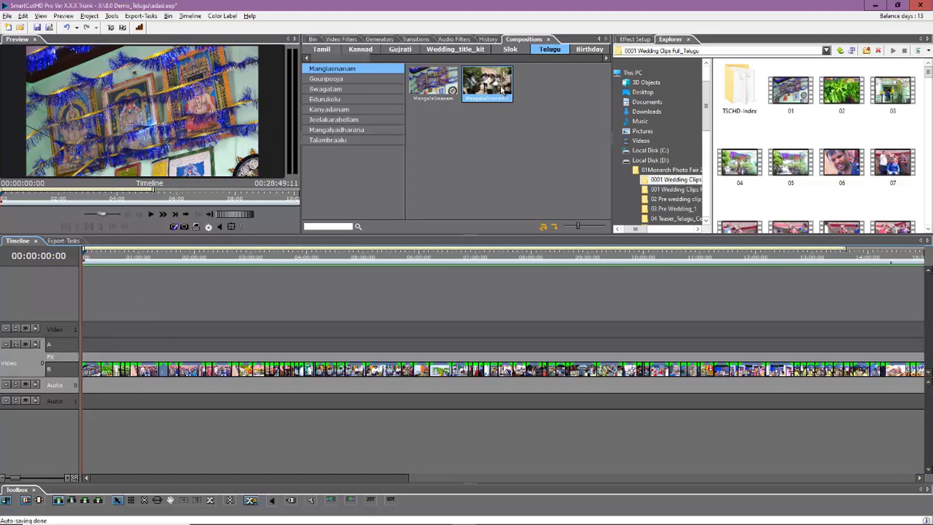
left_click(555, 228)
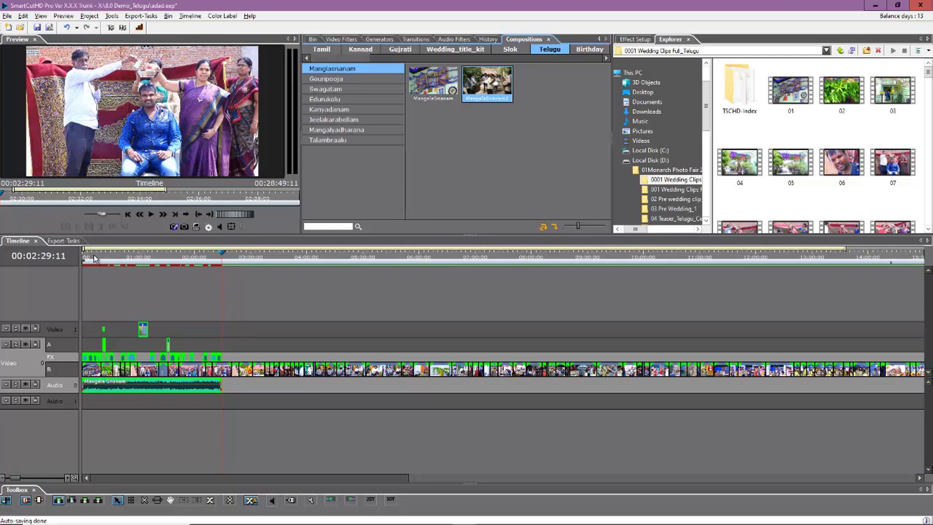
Play the applied composition from the timeline start and check its effects at several points through to just past the end of its music
left_click_drag(95, 259, 73, 266)
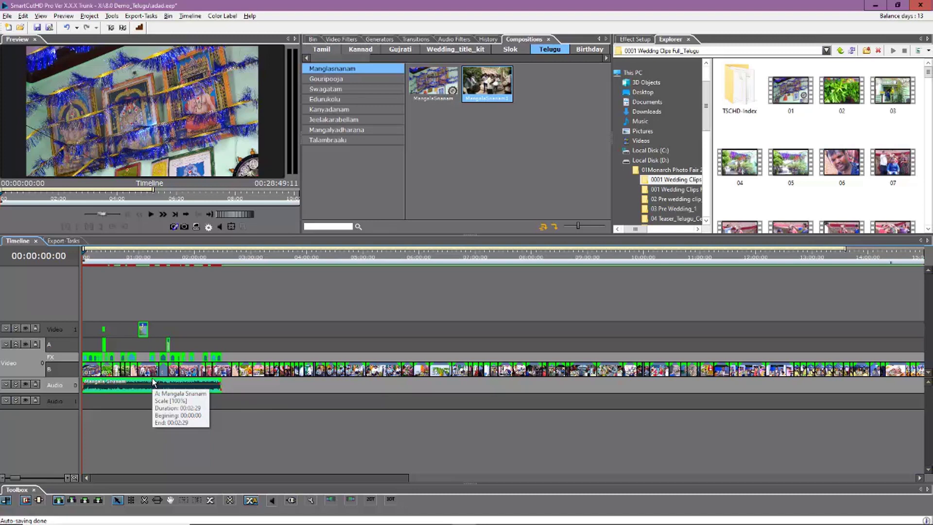
key("space")
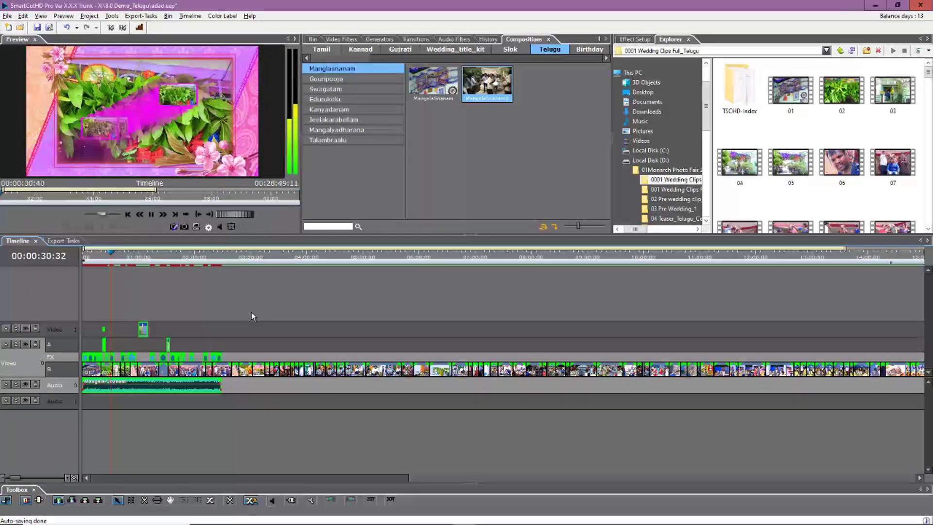
key("space")
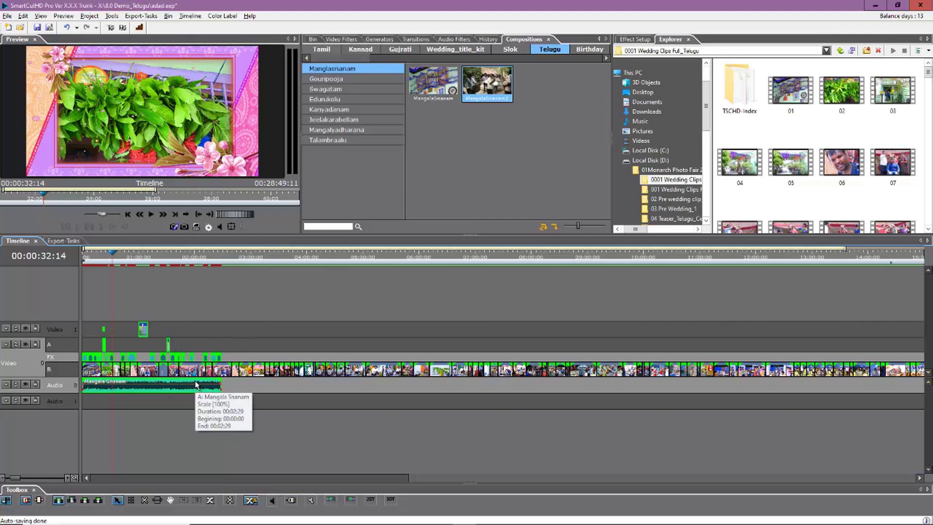
left_click(145, 259)
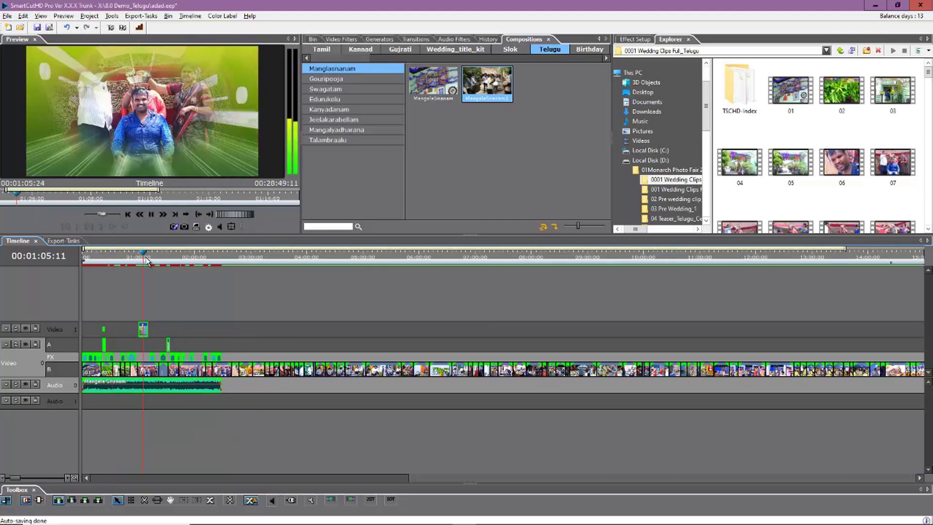
left_click(168, 263)
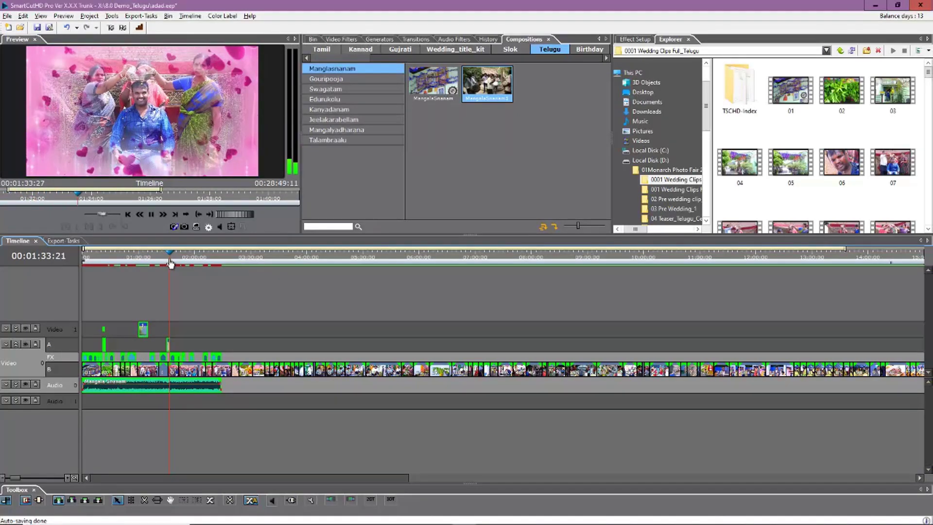
left_click_drag(174, 264, 193, 257)
key("space")
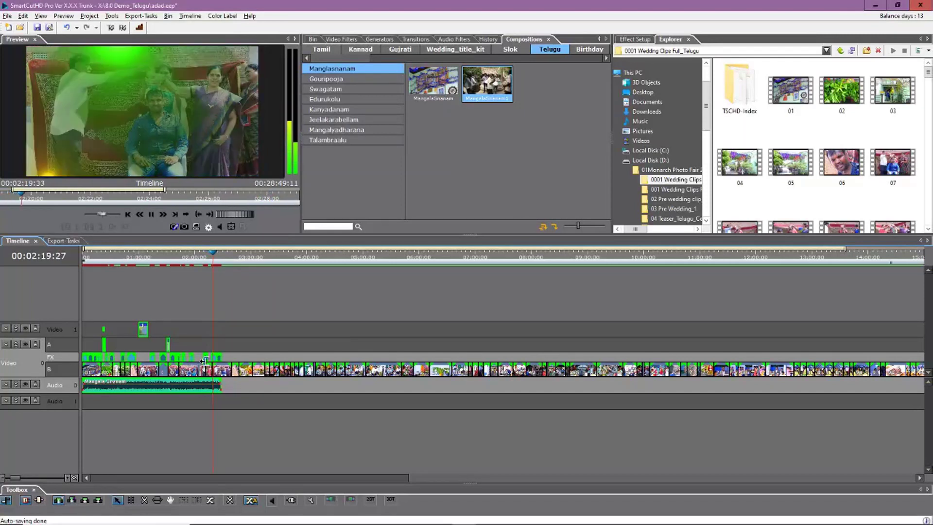
key("space")
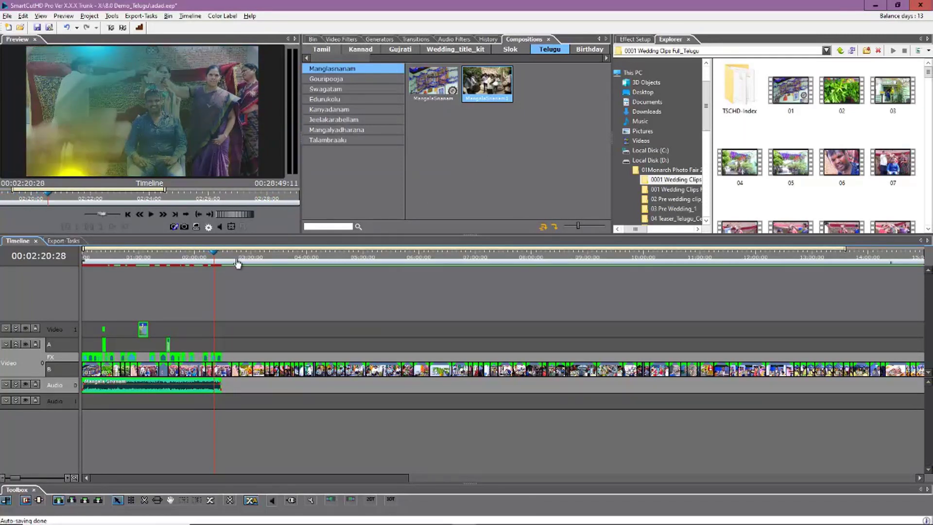
left_click_drag(216, 259, 229, 255)
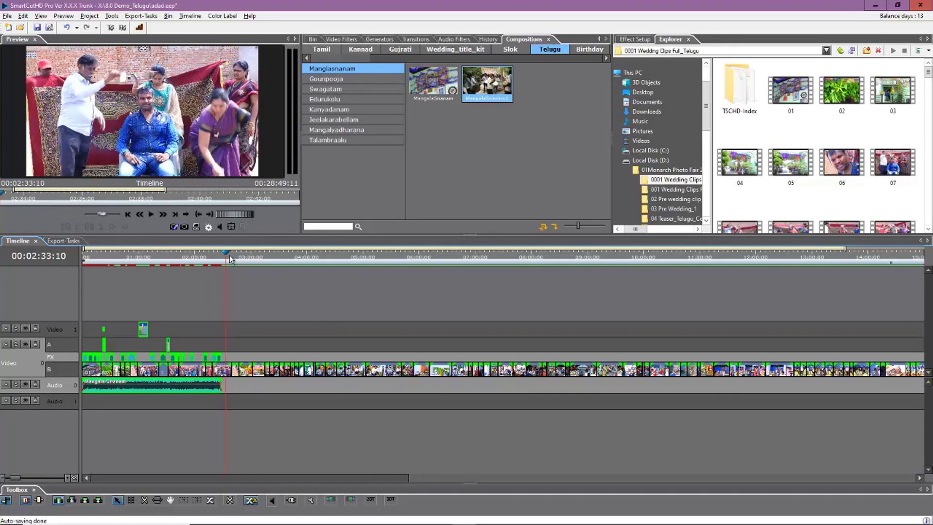
Cut the stretch from about 02:01 to 02:07 out of clip 10 on the timeline and close the gap
scroll(224, 253, "up", 5)
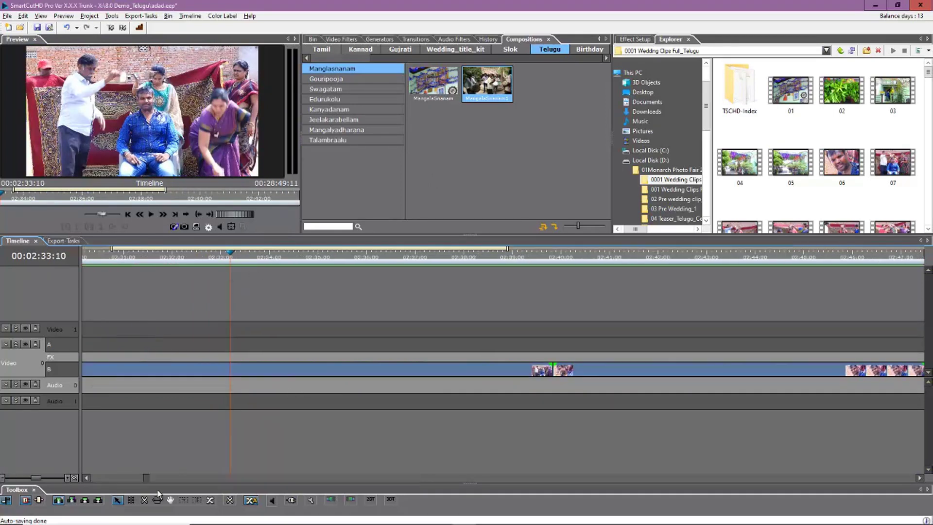
scroll(156, 466, "down", 5)
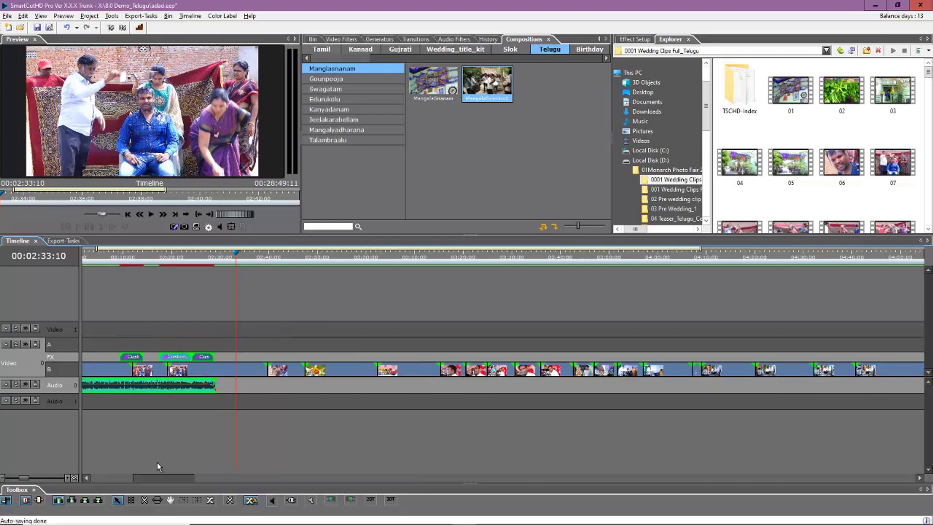
left_click_drag(160, 478, 141, 480)
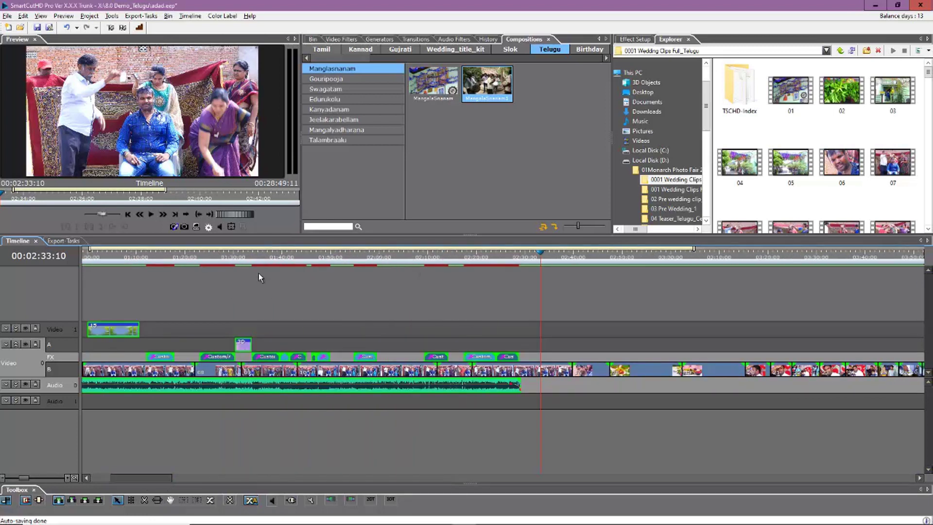
left_click(384, 257)
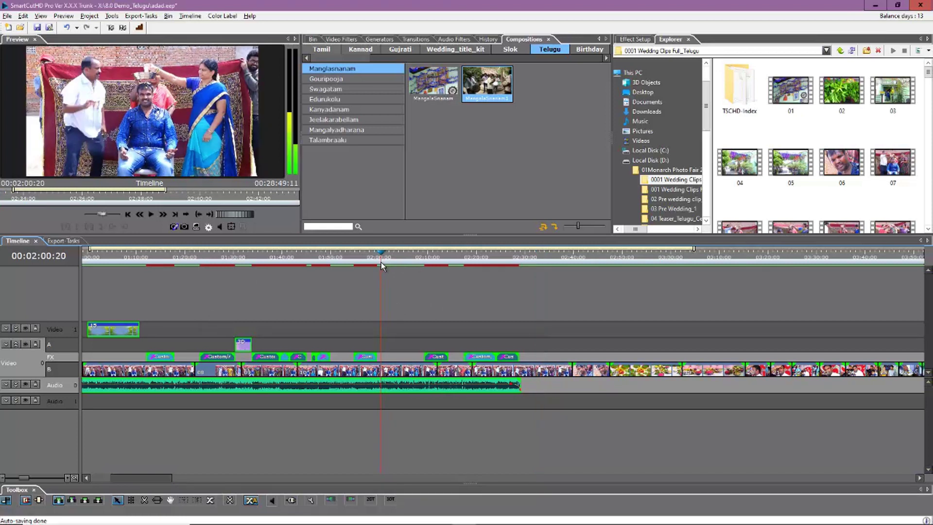
left_click(384, 371)
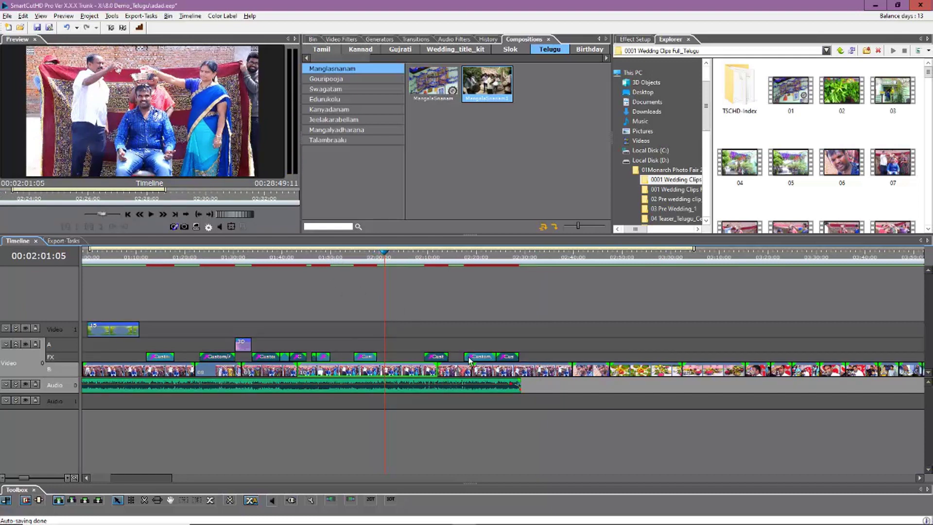
mouse_move(397, 372)
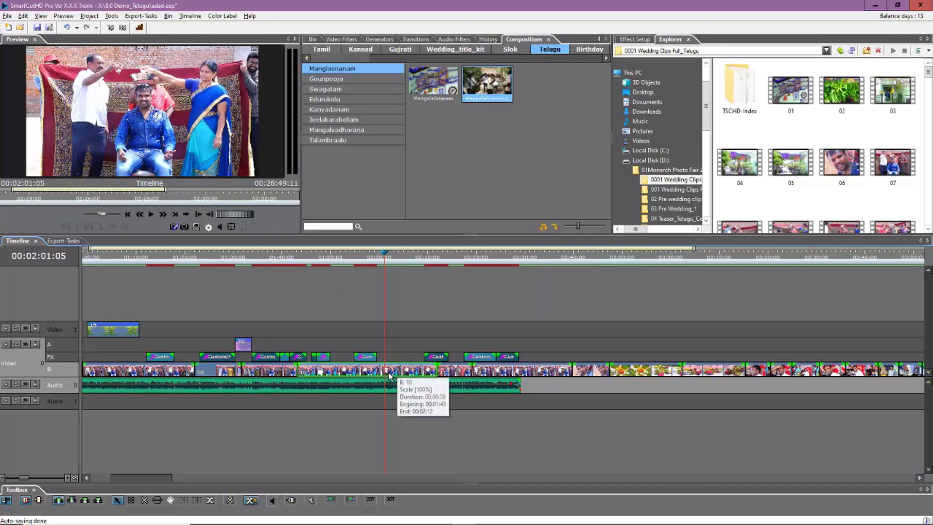
left_click_drag(386, 367, 416, 372)
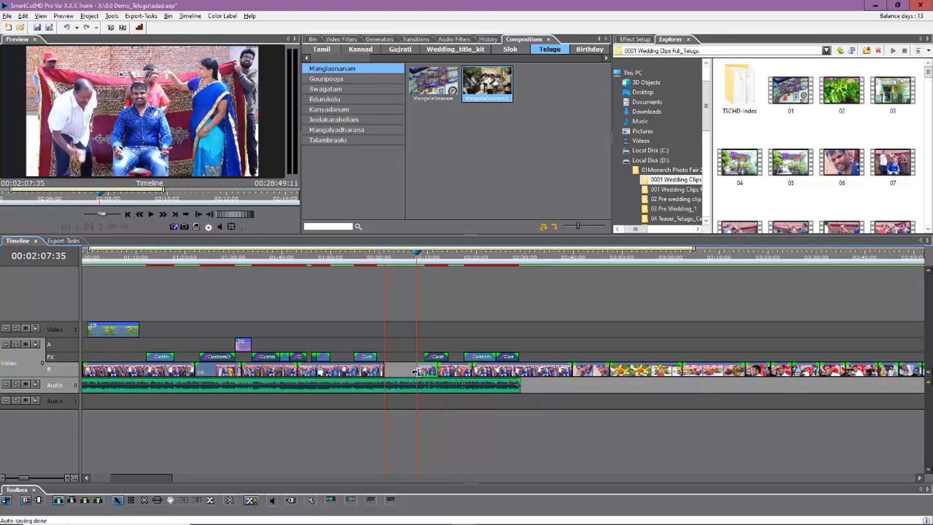
left_click(399, 374)
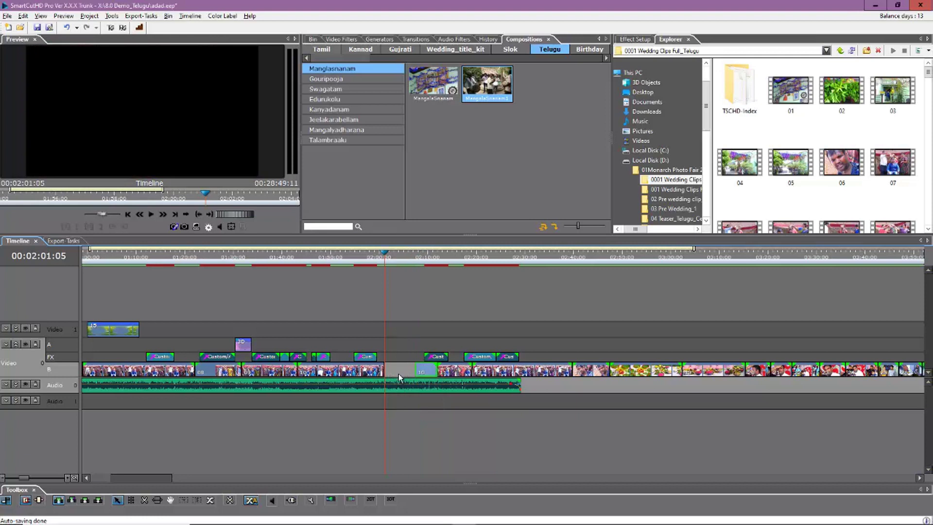
key("Delete")
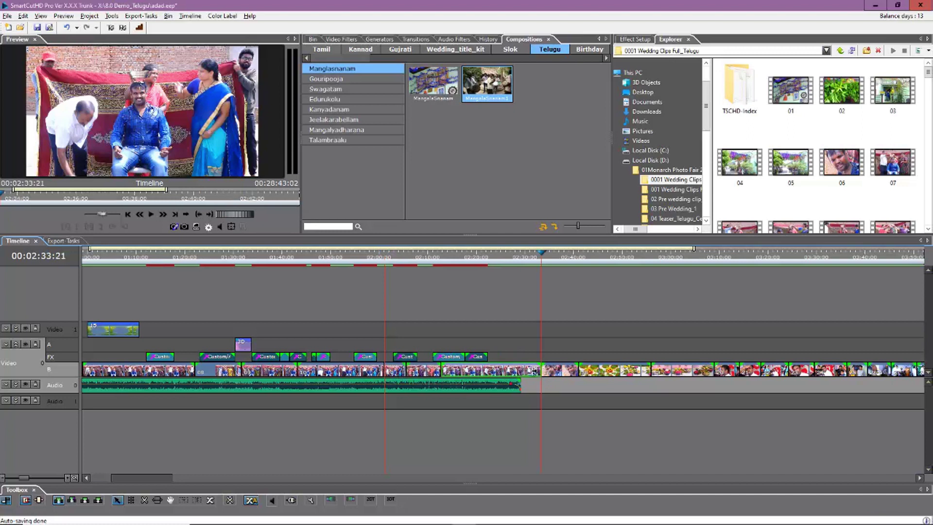
Trim the last Manglasnanam clip to the end of the music, and delete the following clip together with the remaining gap
left_click_drag(539, 369, 520, 370)
left_click(546, 373)
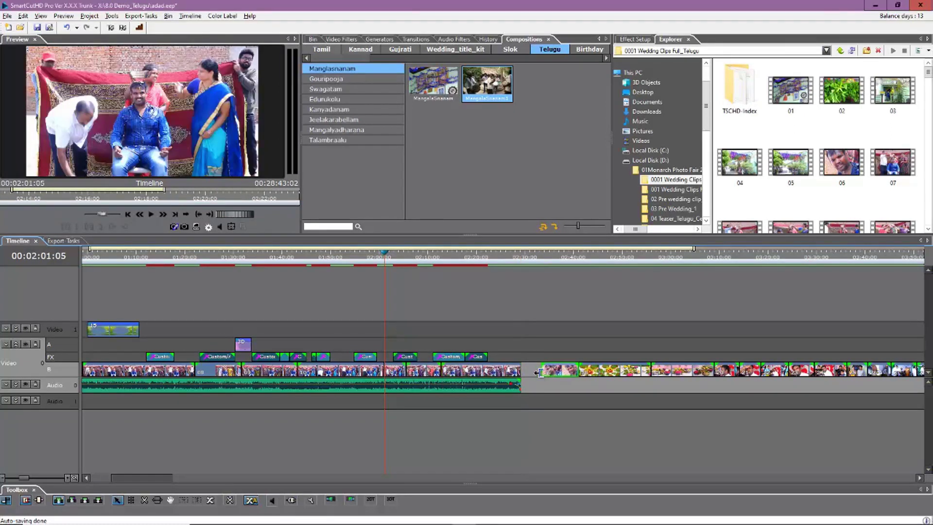
key("Delete")
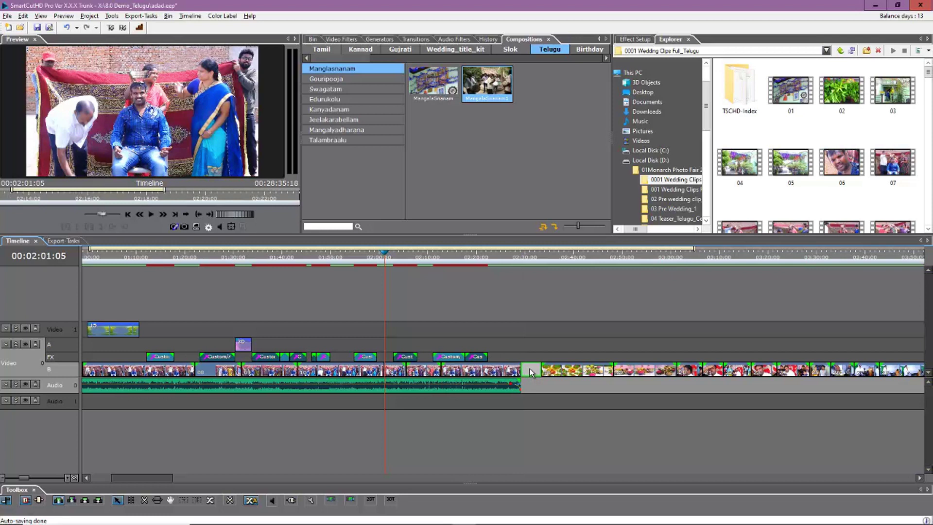
key("Delete")
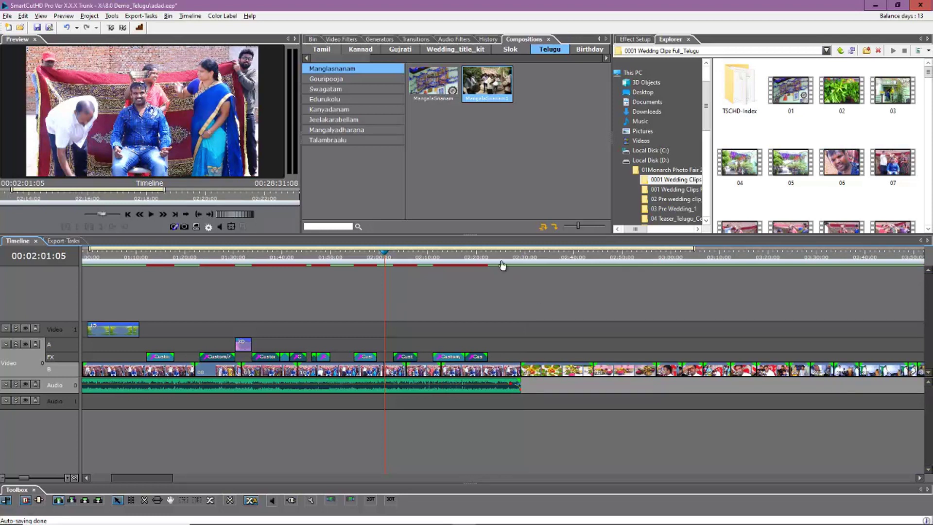
Scrub through the edited Manglasnanam section up to near the end of its music
left_click_drag(444, 255, 333, 280)
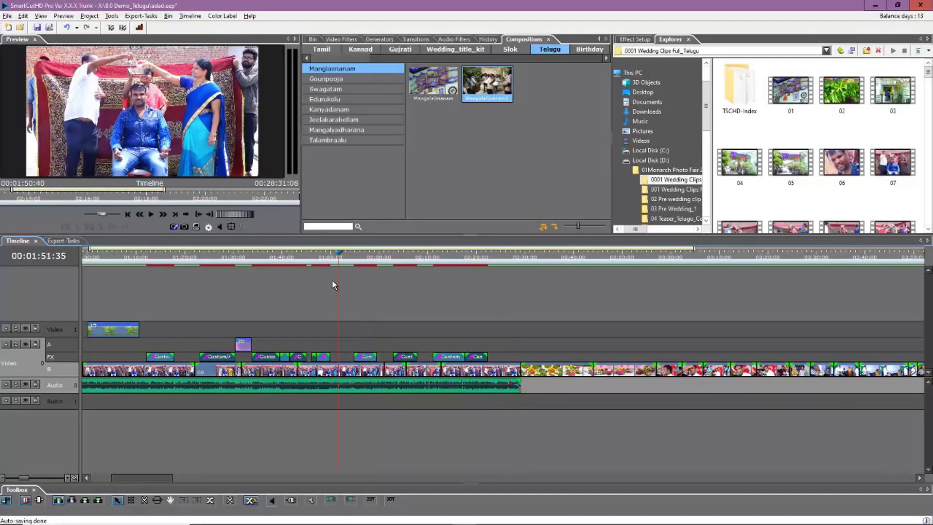
left_click_drag(278, 290, 509, 301)
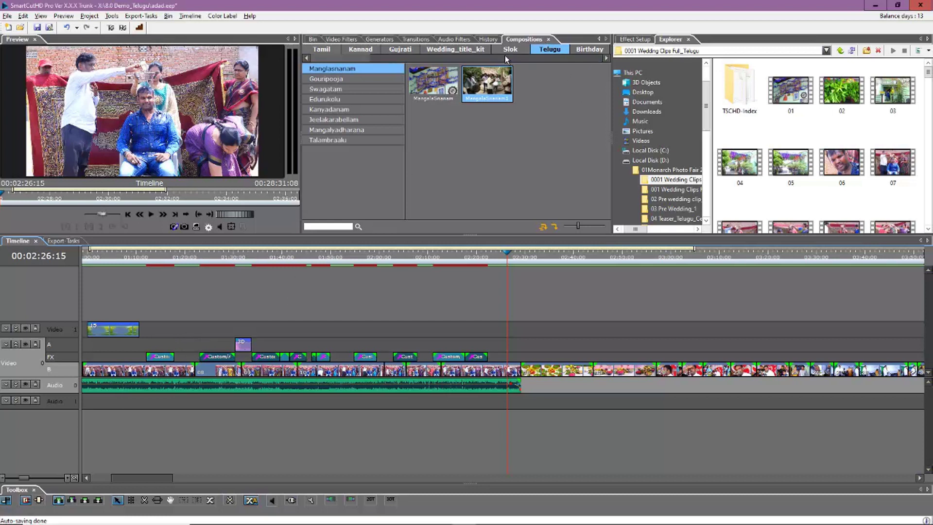
Look through the Telugu ceremony categories from Gouripooja to Talambraalu and return to the Gouripooja compositions
left_click(343, 80)
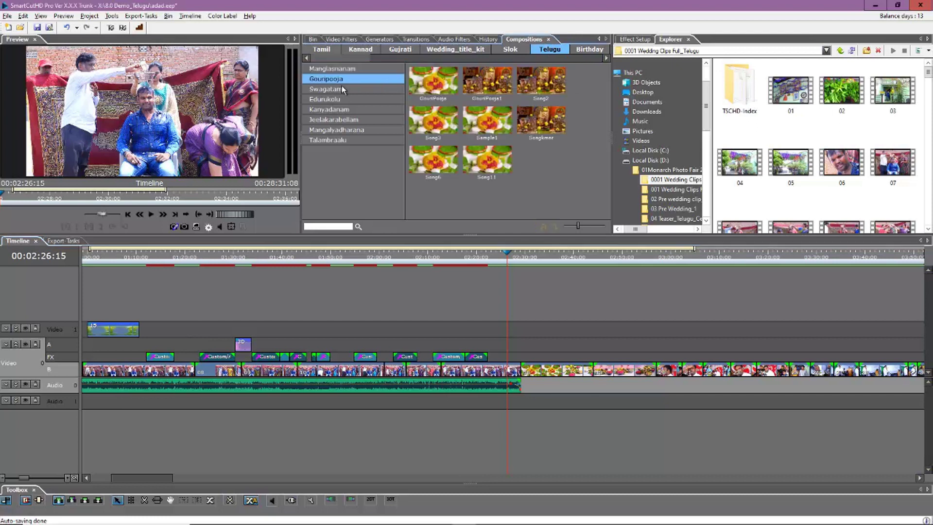
left_click(342, 91)
left_click(341, 101)
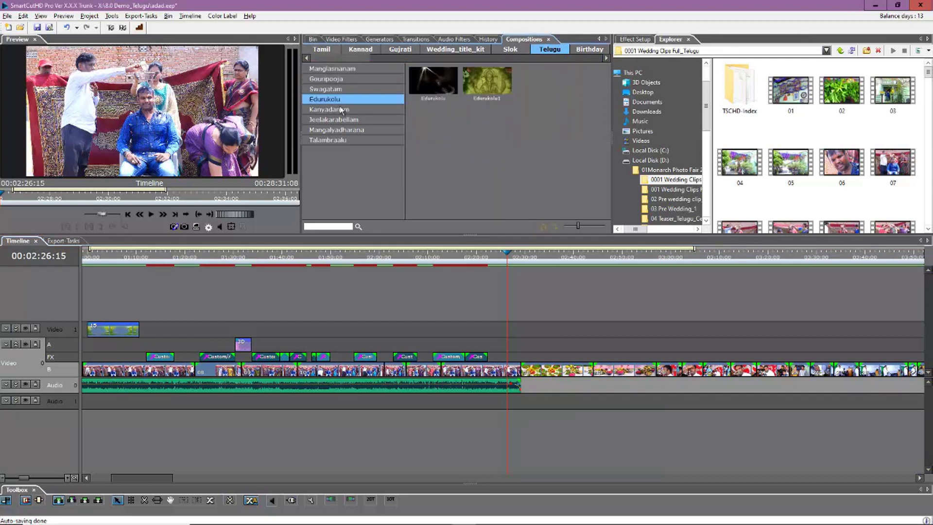
left_click(341, 110)
left_click(333, 131)
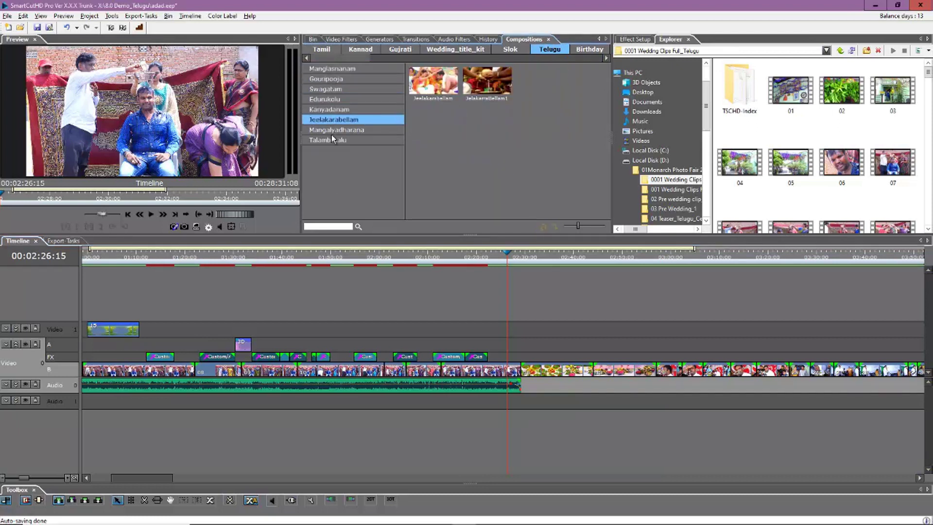
left_click(329, 141)
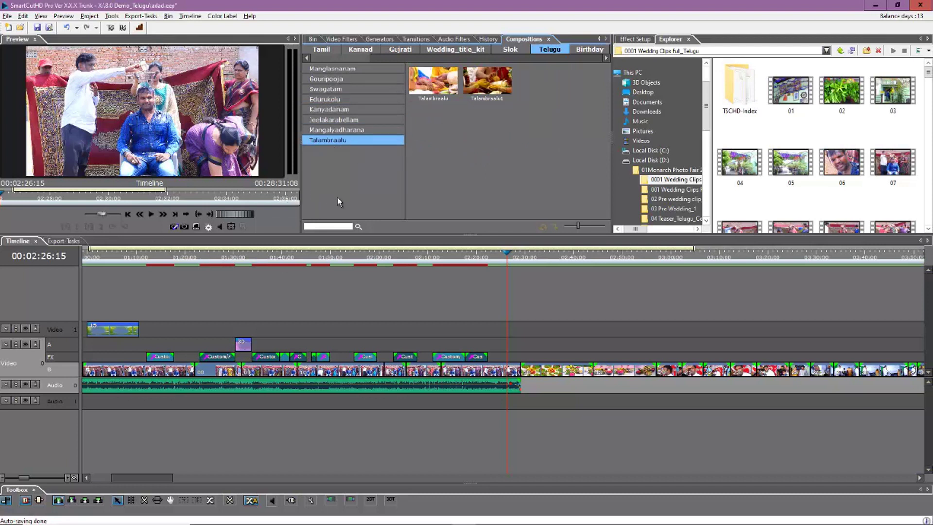
left_click(342, 81)
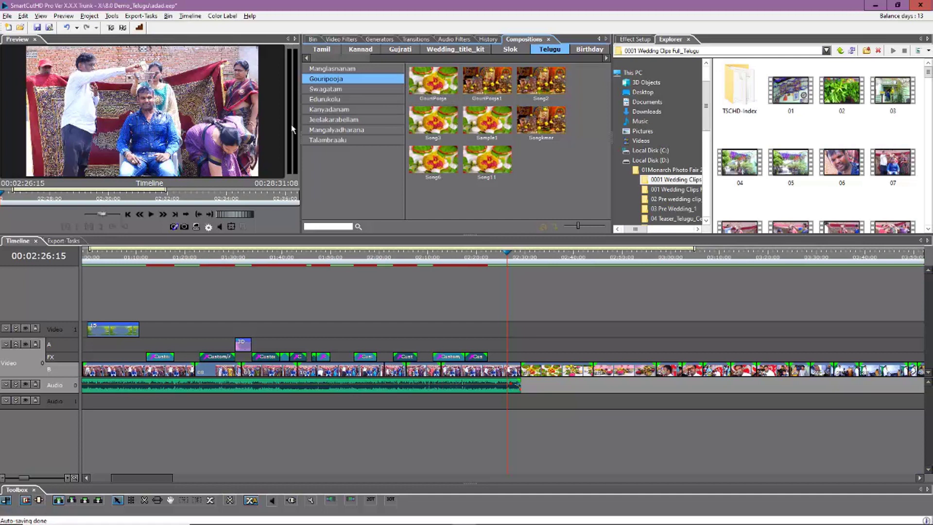
left_click_drag(145, 485, 168, 488)
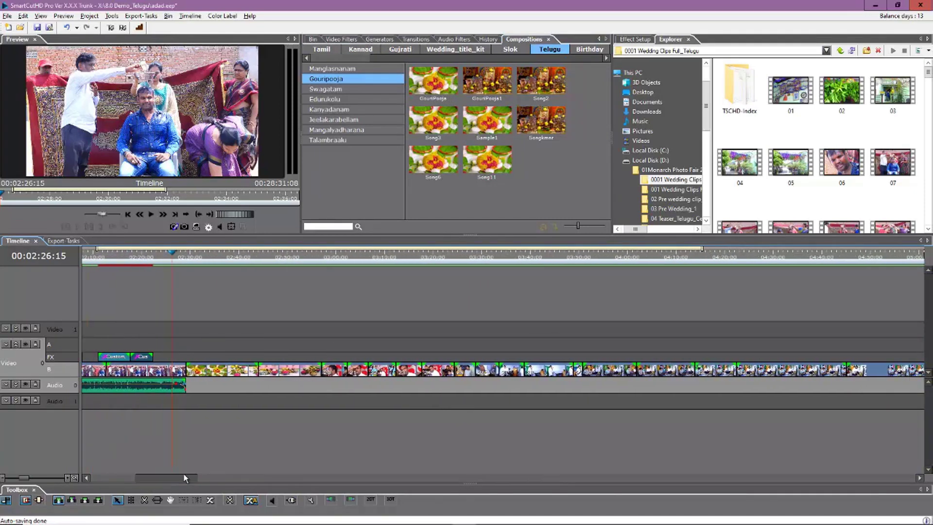
Preview the GouriPooja1 composition's sample video, skipping through roughly its first minute
left_click(261, 254)
left_click_drag(272, 264, 605, 307)
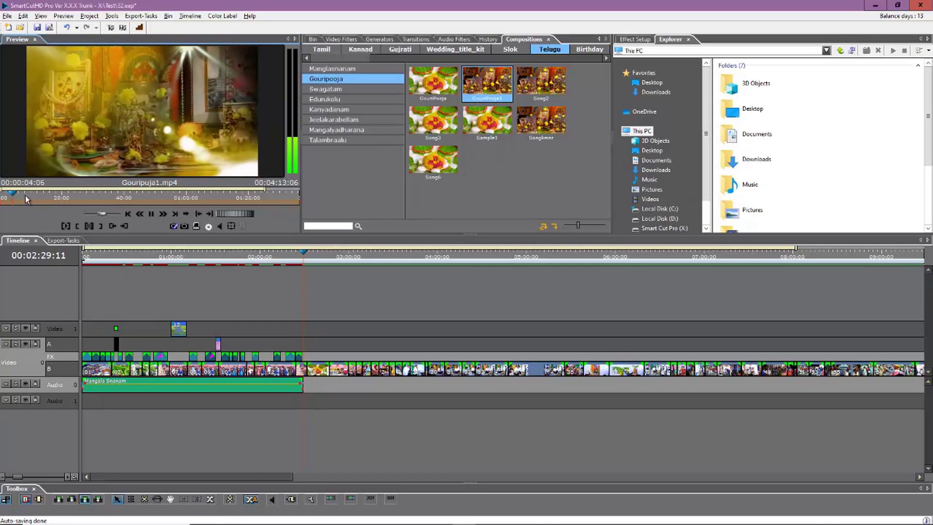
left_click_drag(26, 195, 88, 194)
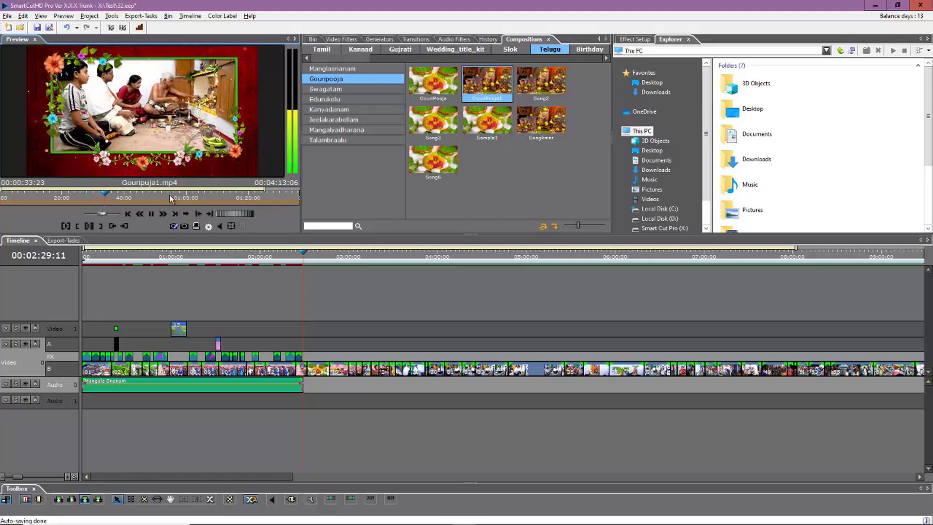
left_click(139, 194)
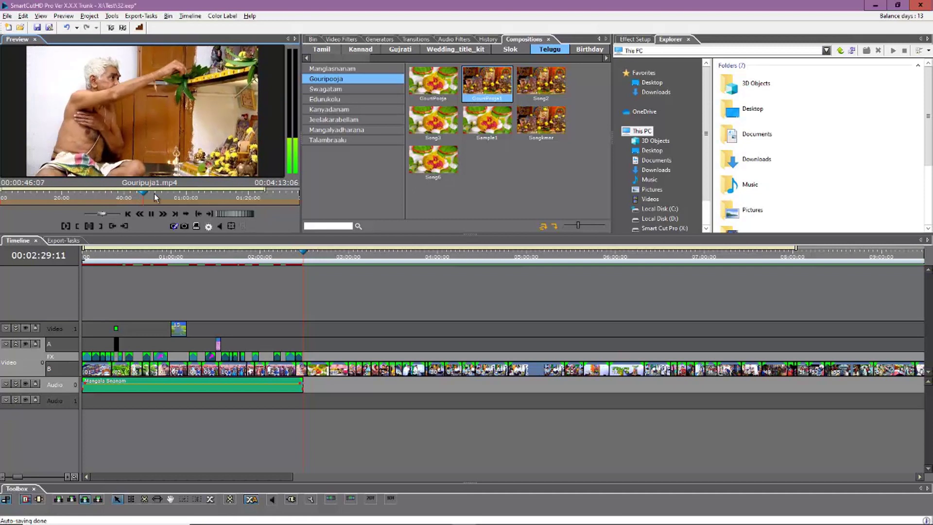
left_click(167, 196)
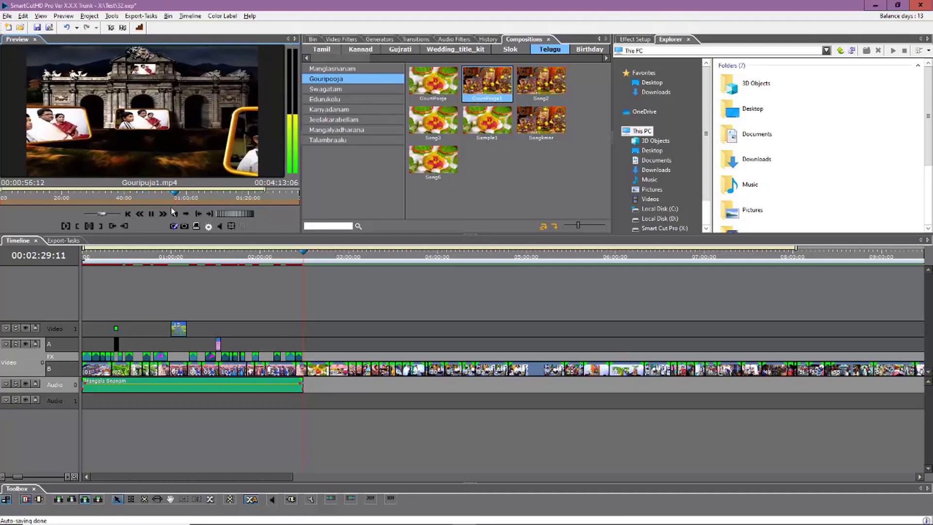
left_click(151, 213)
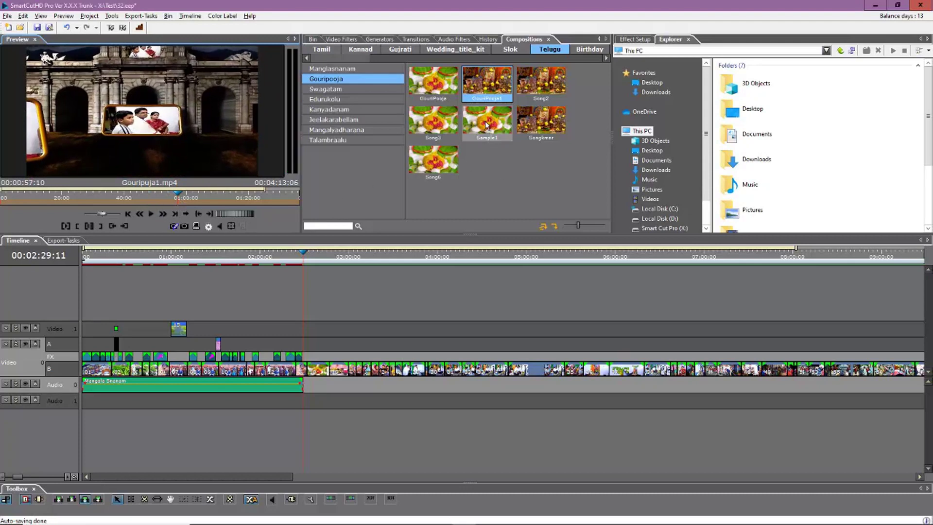
Apply the GouriPooja1 composition to the timeline clips starting at 02:29:11, where the Mangala Snanam music ends
left_click(325, 353)
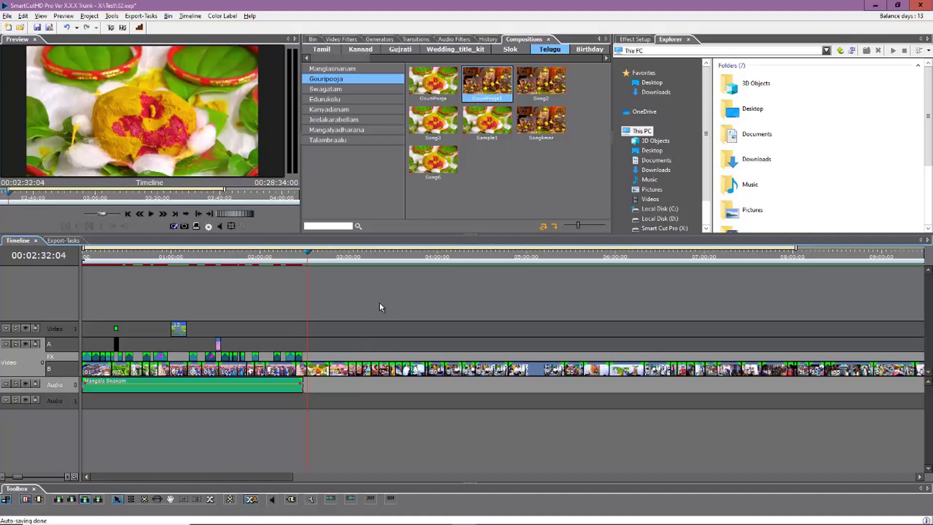
left_click(432, 82)
left_click(485, 89)
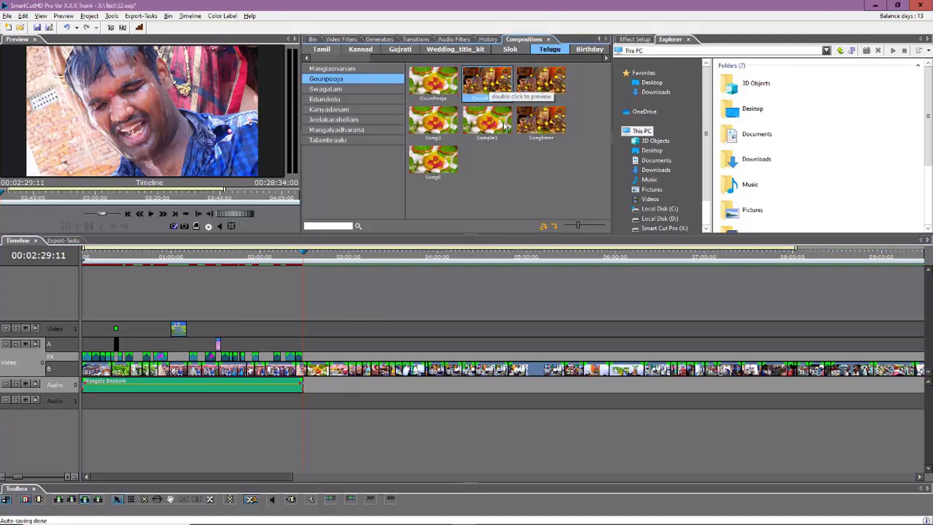
left_click(556, 227)
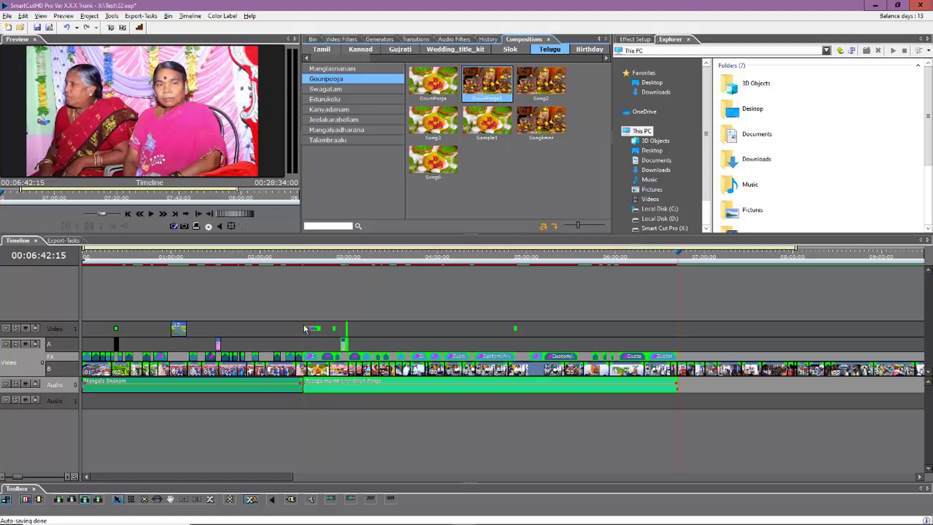
Play back the join between the Mangala Snanam and Gouri Pooja sections to check the picture and music change
left_click(302, 258)
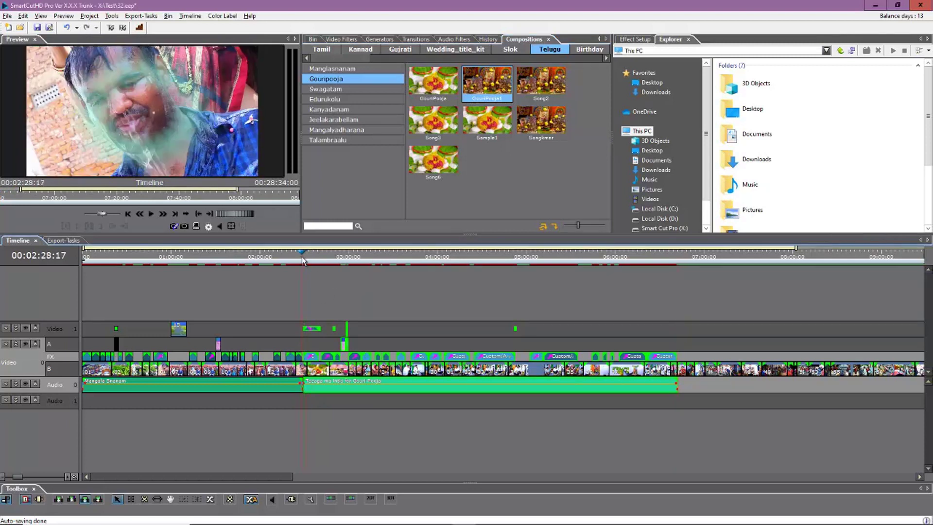
key("space")
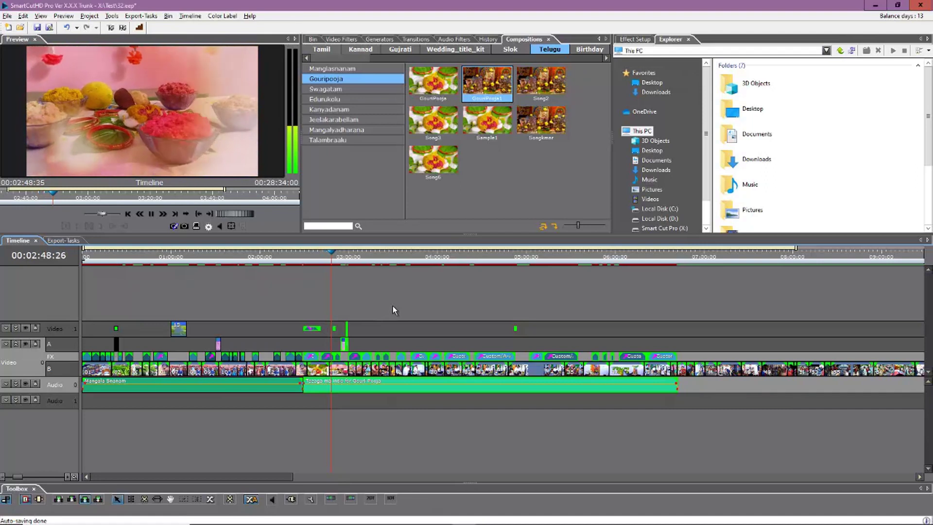
key("space")
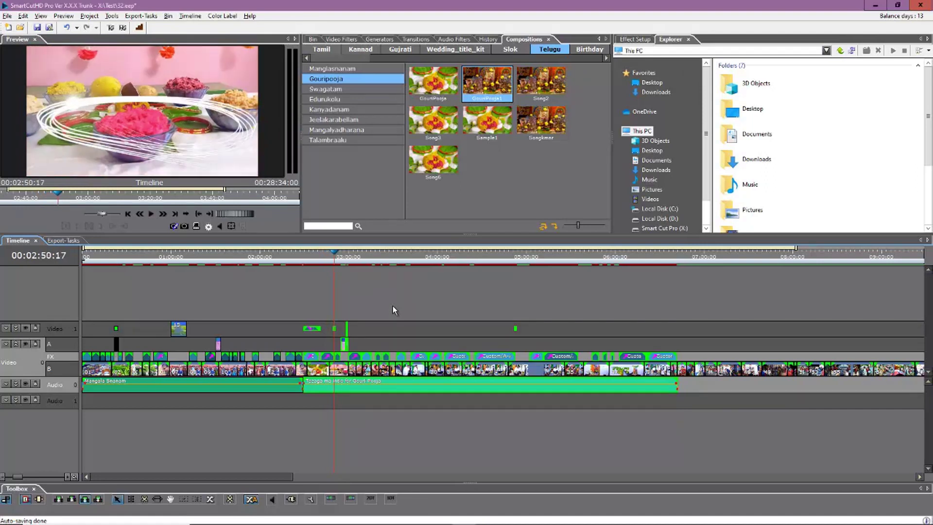
left_click(266, 385)
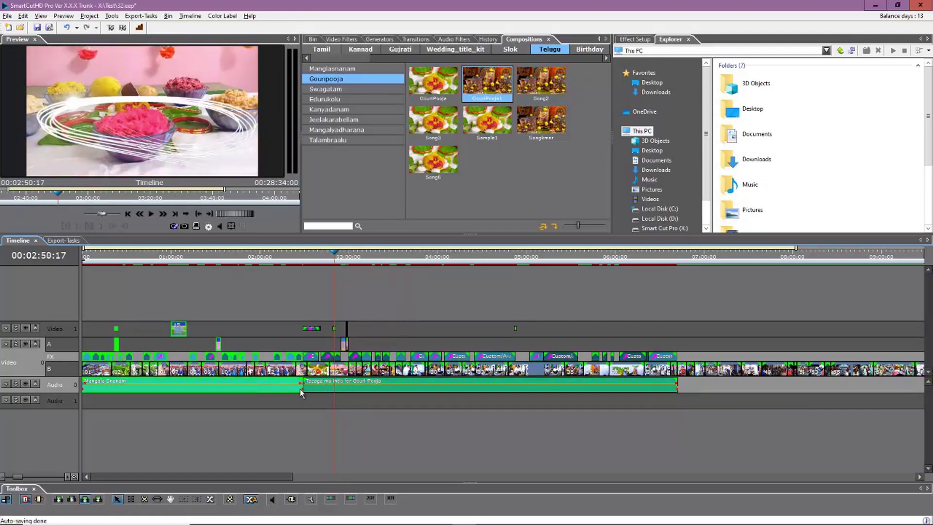
left_click(304, 262)
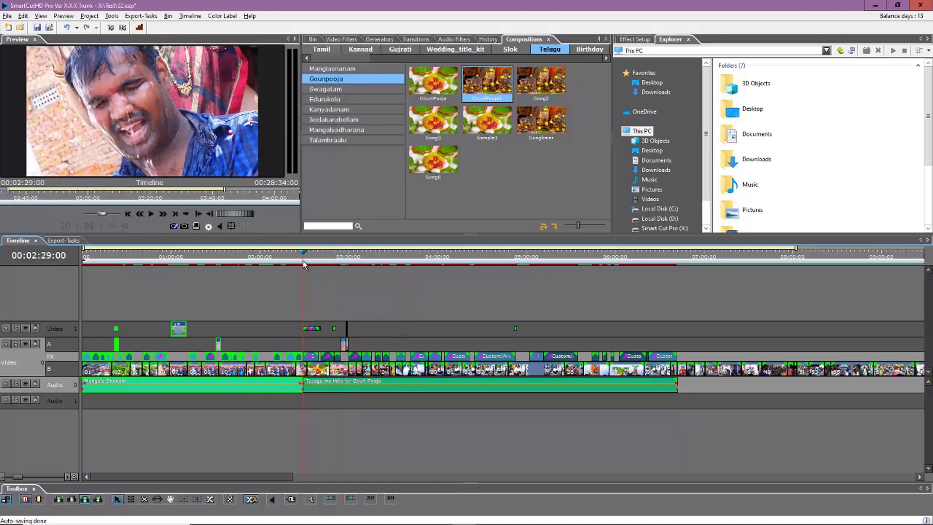
key("space")
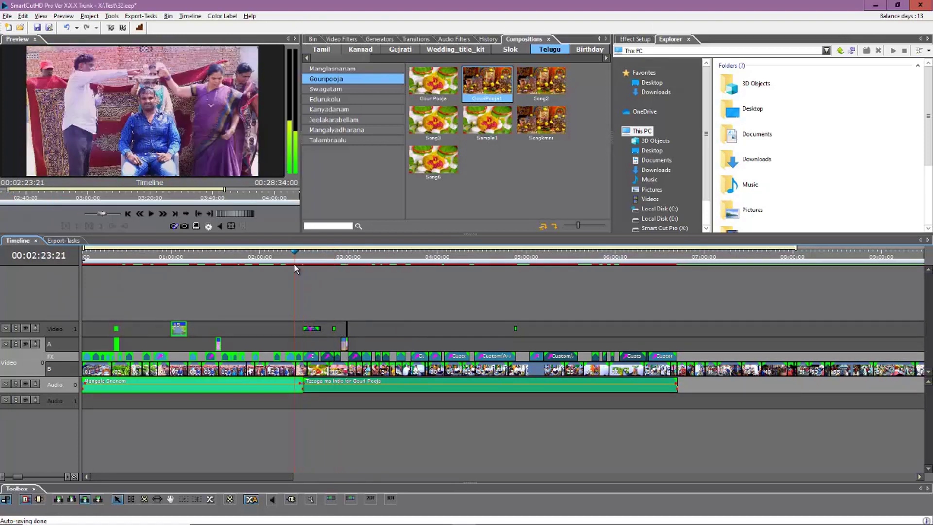
Ungroup the Mangala Snanam composition so its music can be edited separately
right_click(258, 387)
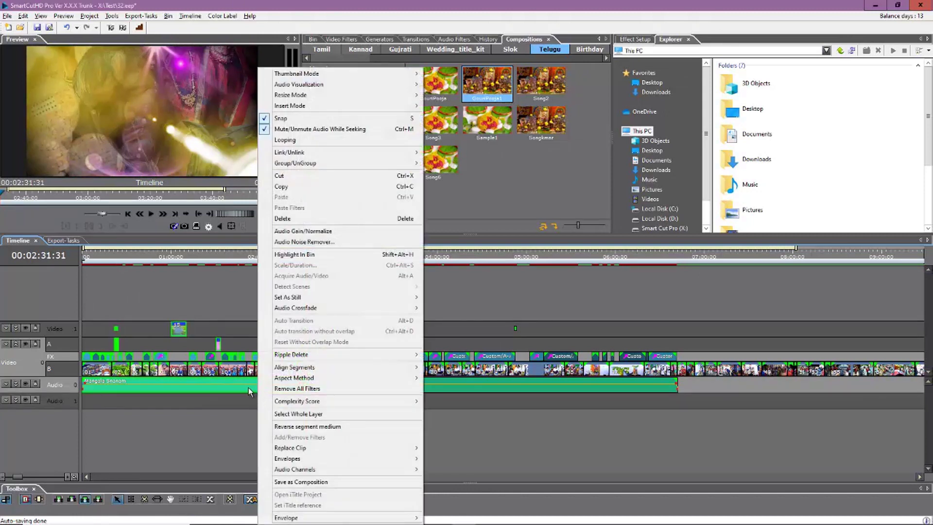
left_click(245, 387)
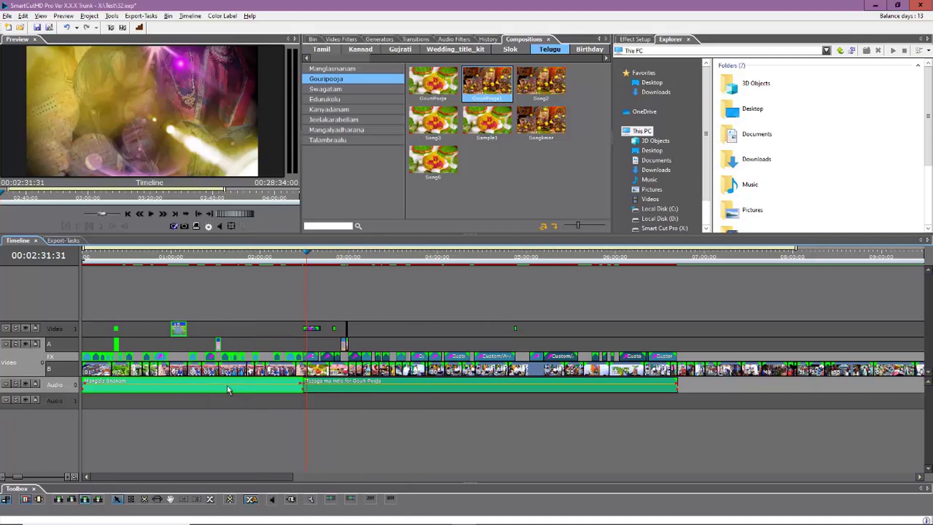
mouse_move(231, 386)
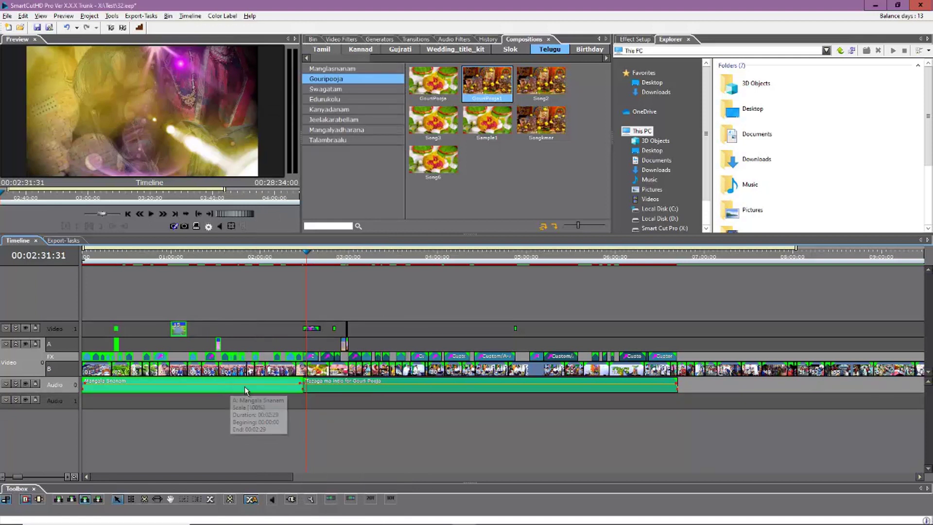
right_click(244, 389)
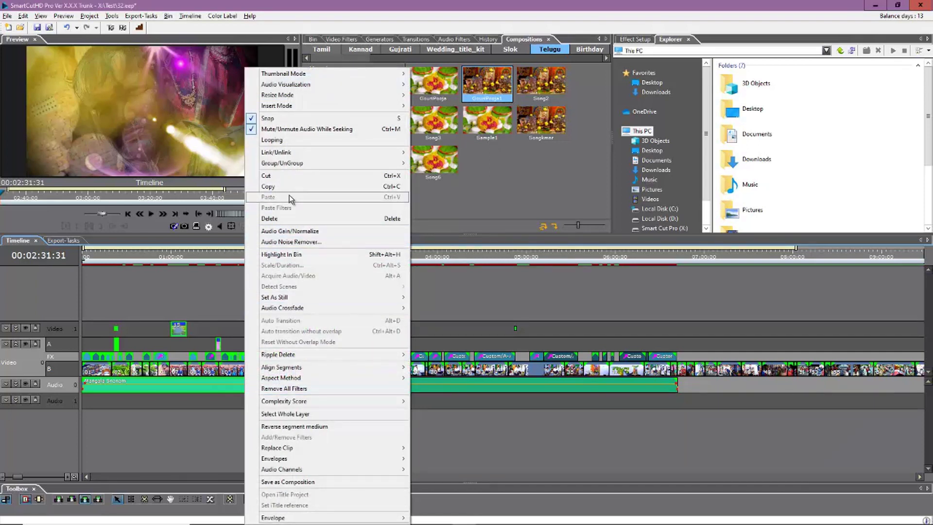
mouse_move(357, 165)
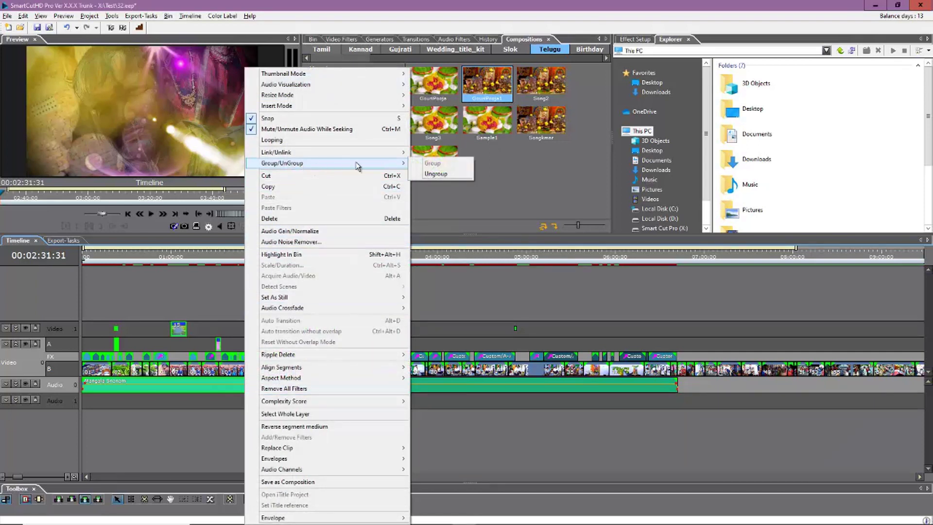
left_click(438, 173)
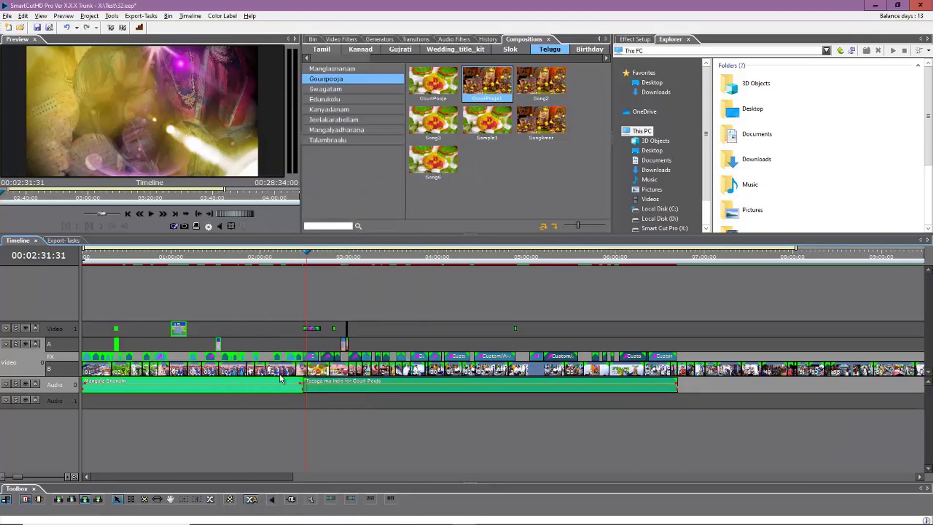
left_click(257, 401)
Move the Mangala Snanam music down to audio track 1 and shorten its end to about 02:24
left_click(258, 258)
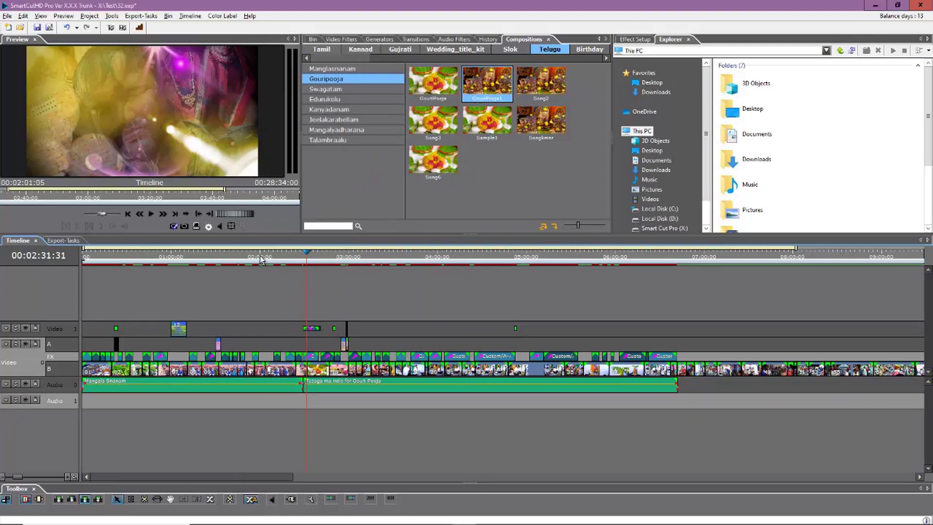
left_click(243, 387)
left_click_drag(246, 392, 249, 401)
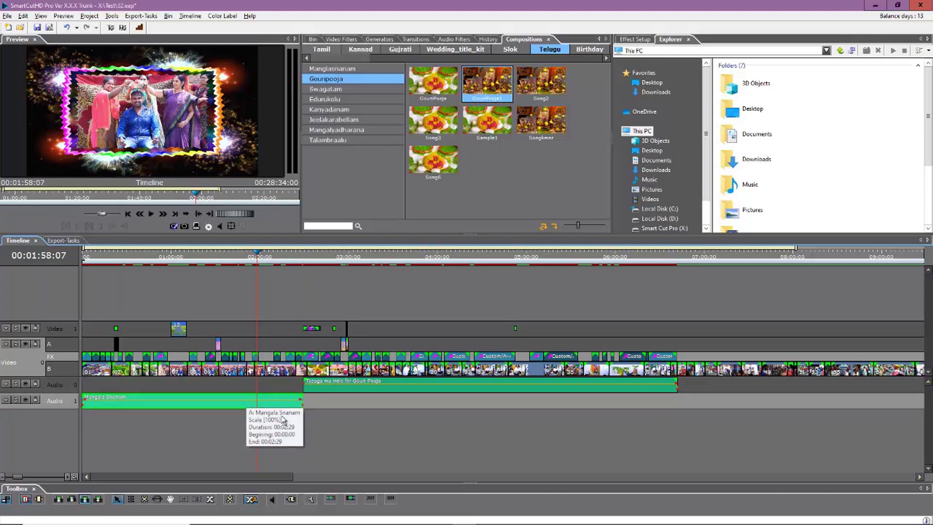
left_click_drag(304, 397, 295, 399)
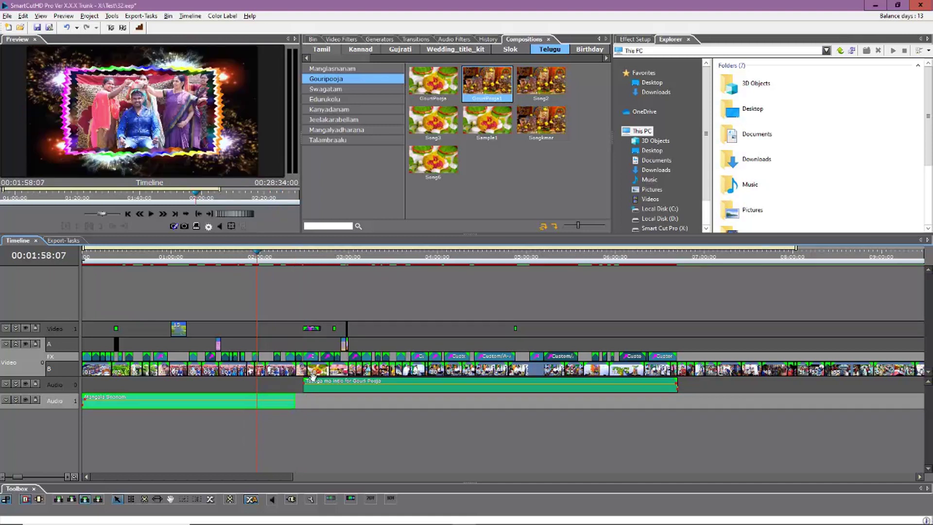
Delete the effect and the video clip that follow the shortened Mangala Snanam music at 02:24:03
scroll(311, 378, "up", 2)
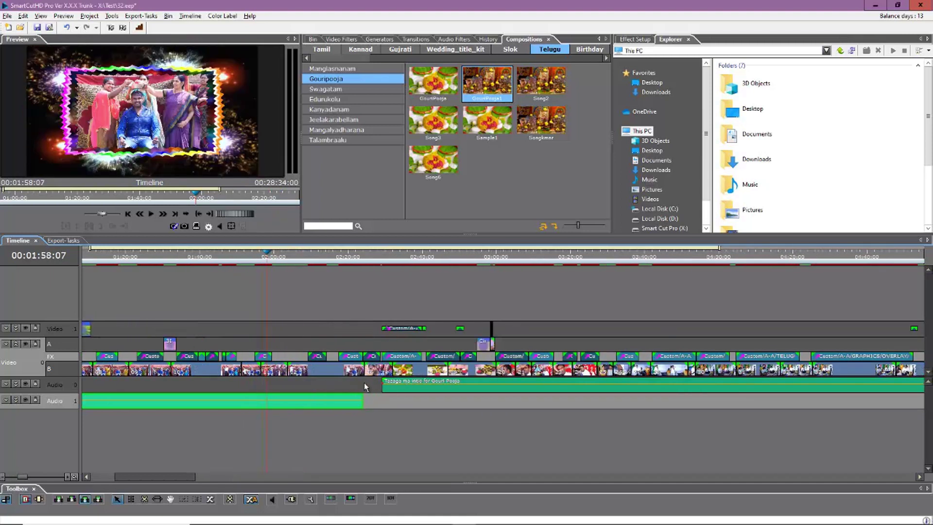
left_click(355, 254)
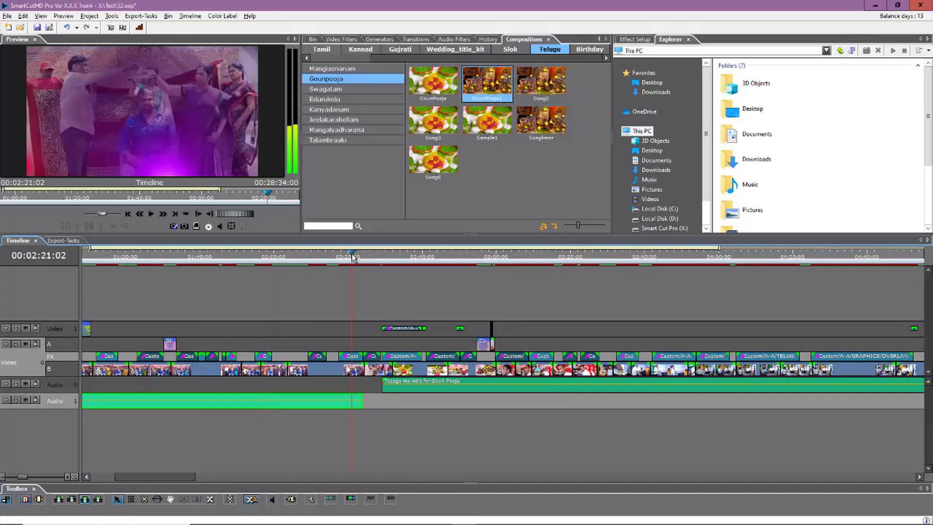
left_click(357, 257)
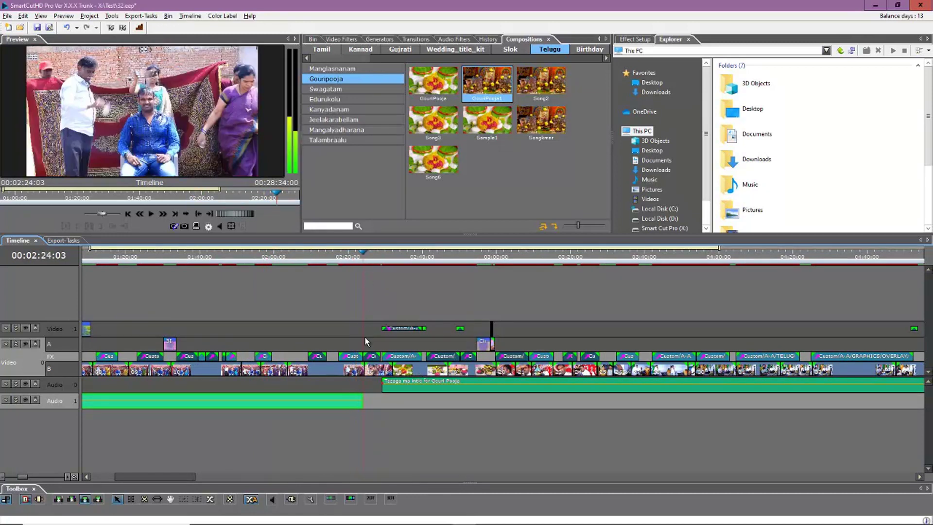
left_click(377, 359)
left_click(371, 371)
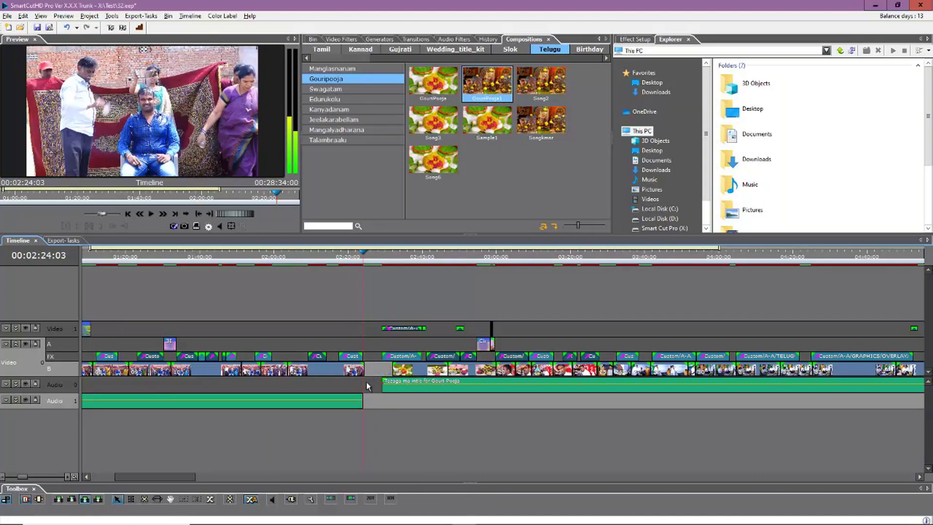
Move the Gouri Pooja composition to start at 02:24:03 and extend the Mangala Snanam music slightly past that point
left_click(399, 386)
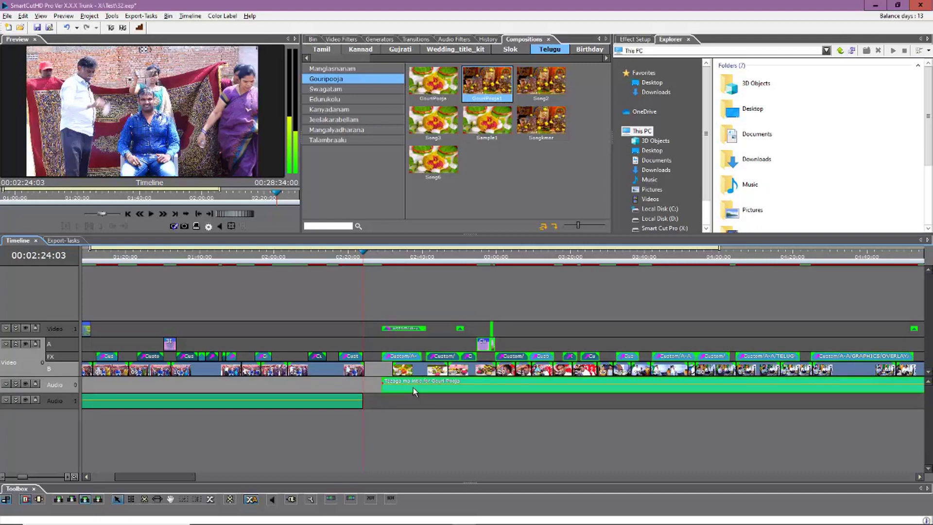
left_click_drag(404, 386, 394, 386)
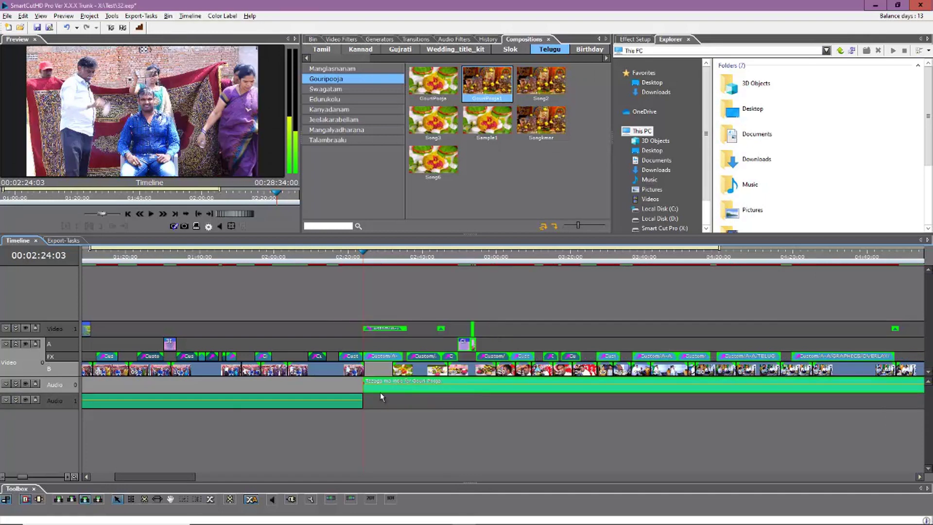
left_click_drag(362, 400, 371, 400)
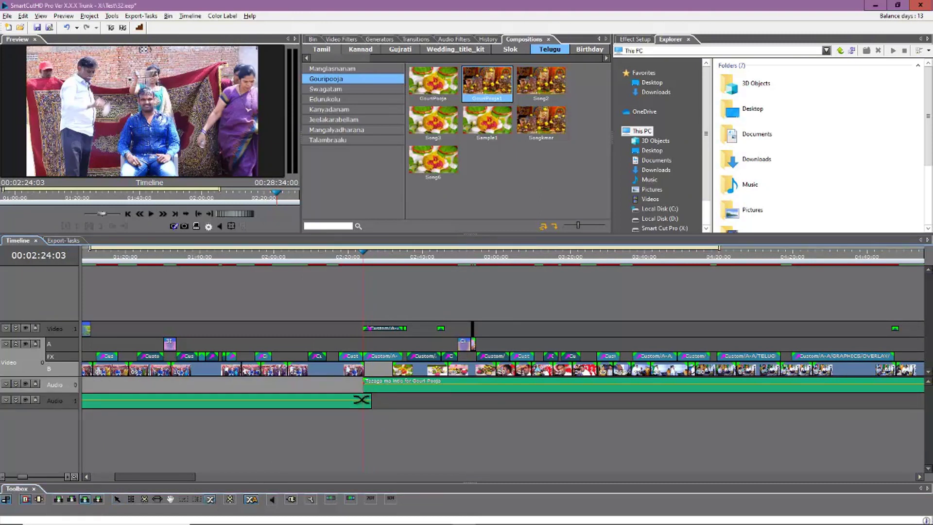
Fade out the Mangala Snanam music and fade in the Gouri Pooja music over their overlap, and play the join
left_click(365, 401)
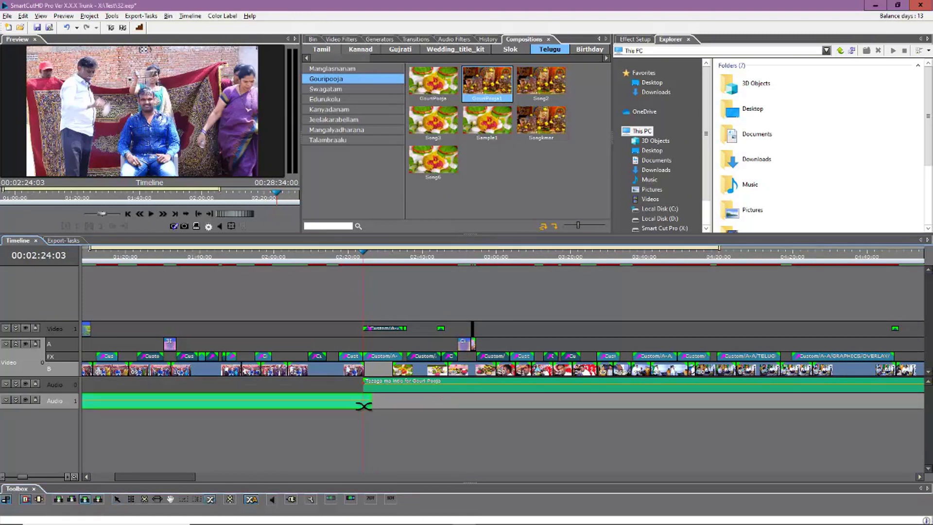
left_click(369, 386)
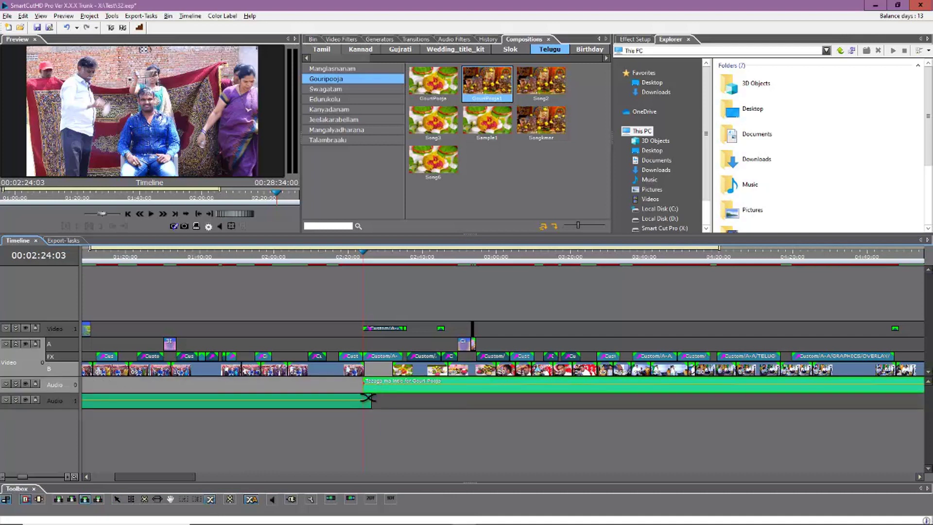
left_click(383, 405)
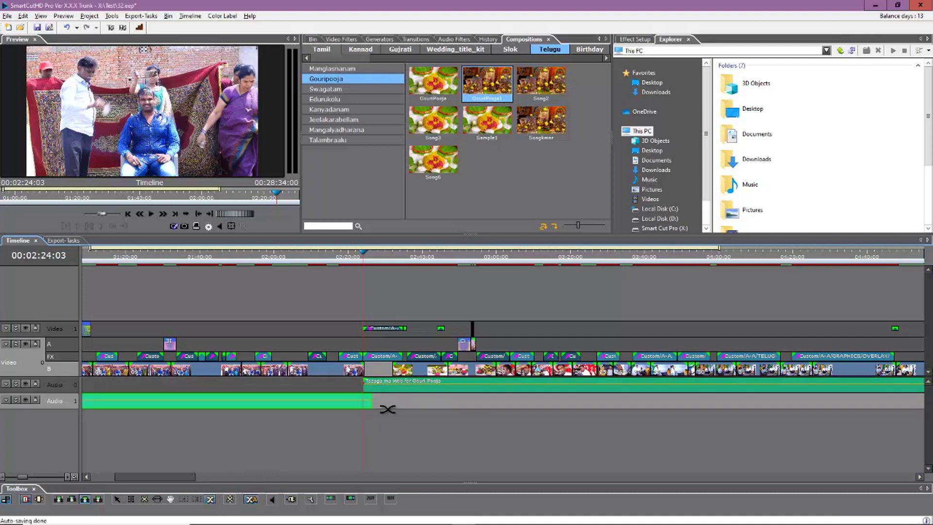
left_click(367, 401)
left_click(370, 383)
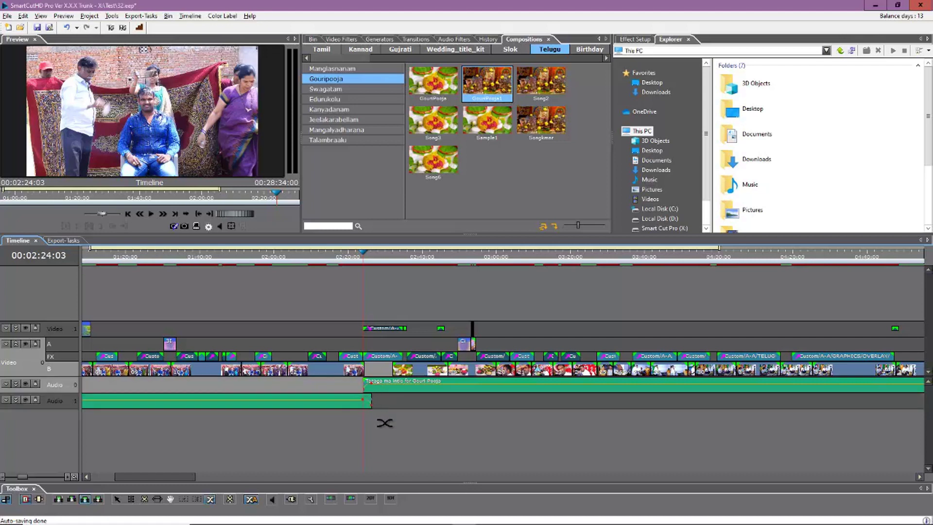
left_click(343, 256)
key("space")
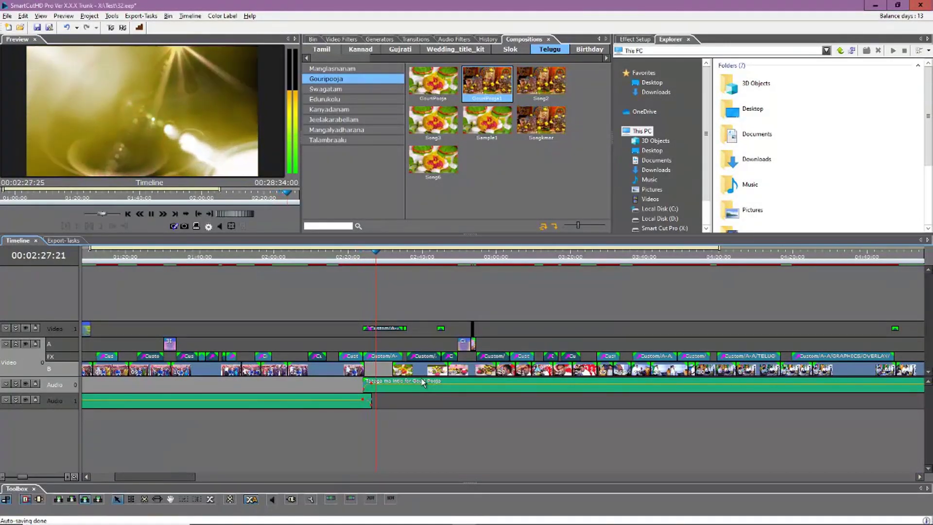
Play the Gouri Pooja composition from about 02:39, then inspect its end and the framed picture near 03:00
key("space")
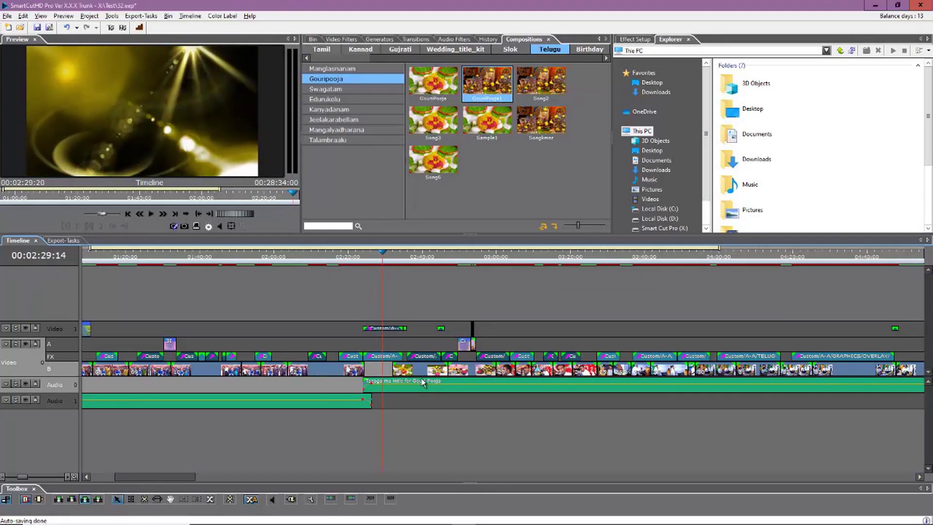
left_click(417, 263)
key("space")
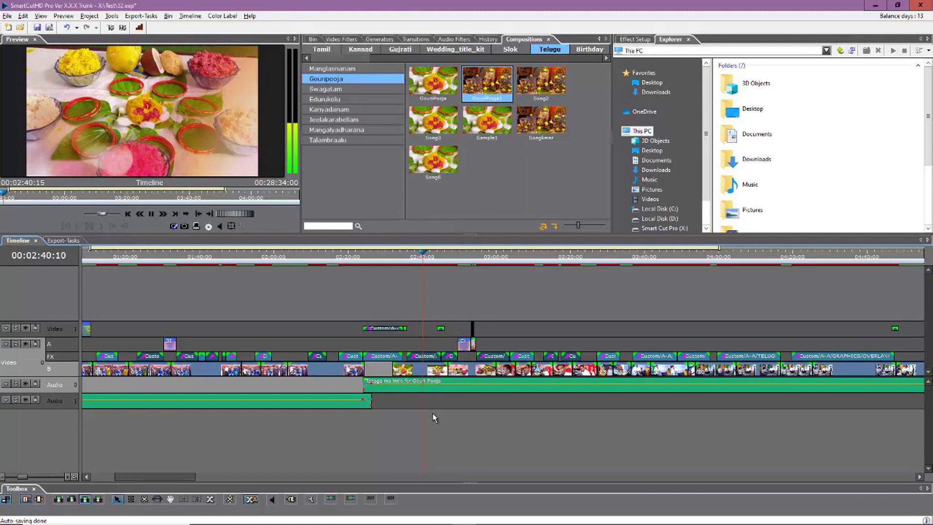
key("space")
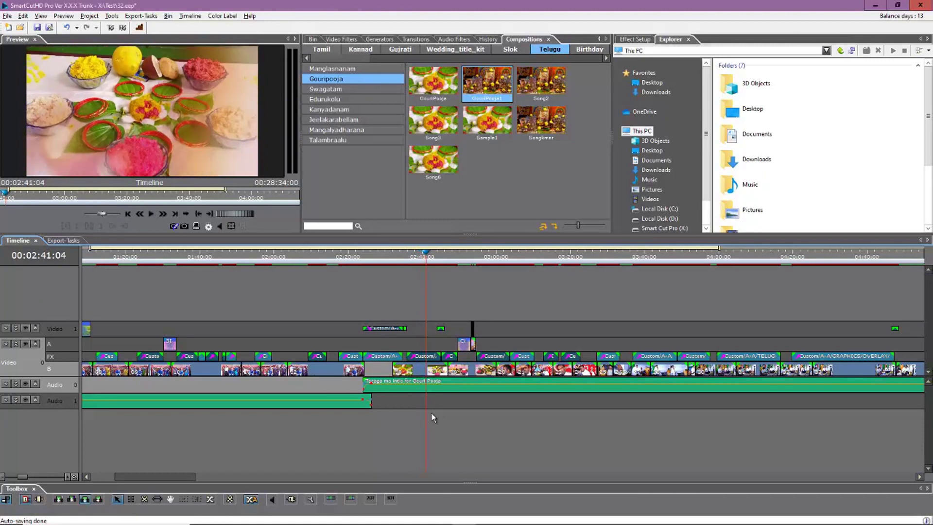
scroll(465, 396, "right", 3)
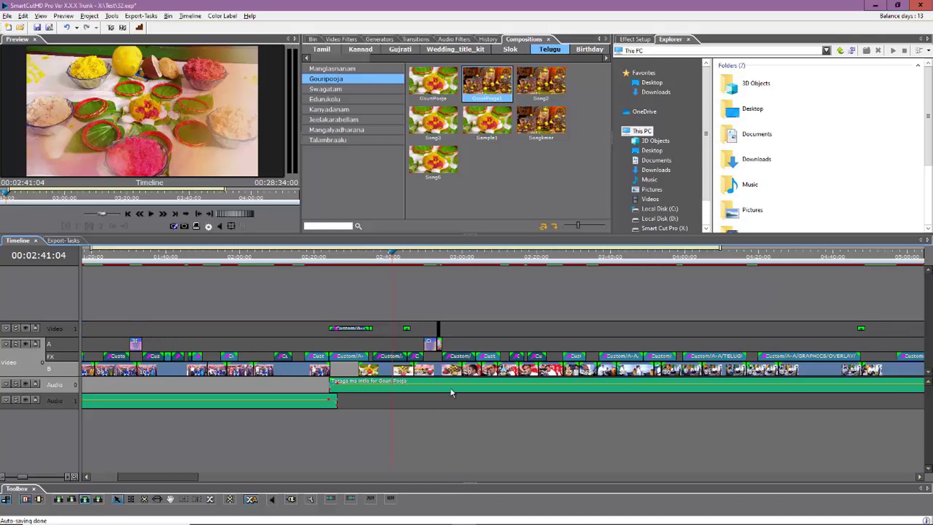
scroll(24, 479, "down", 5)
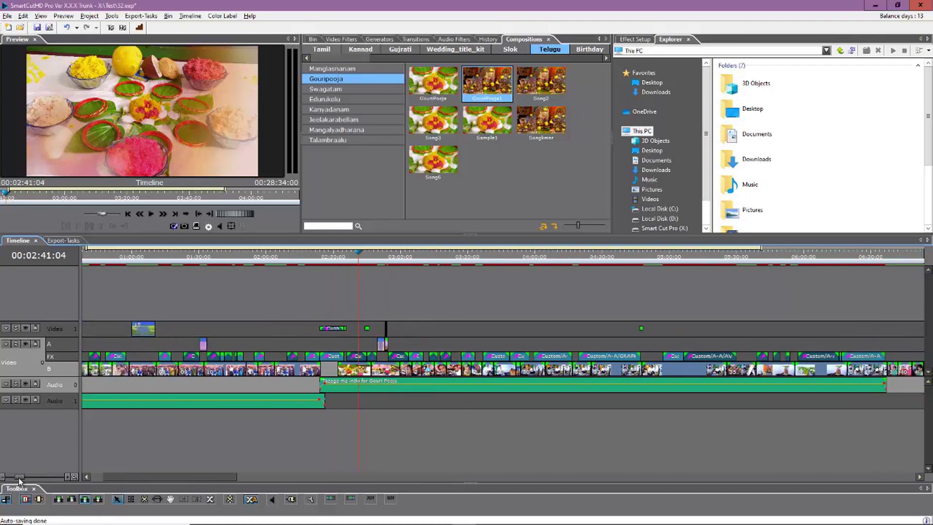
scroll(24, 479, "up", 1)
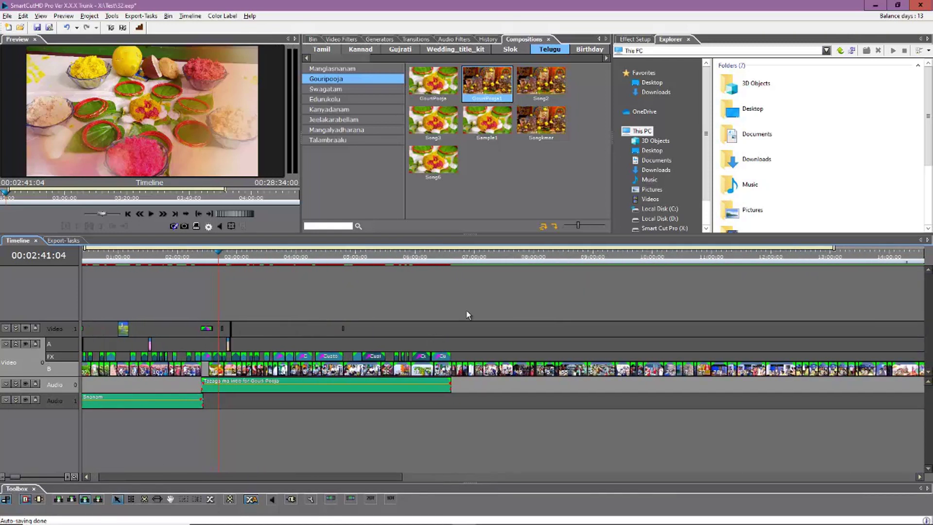
left_click(455, 258)
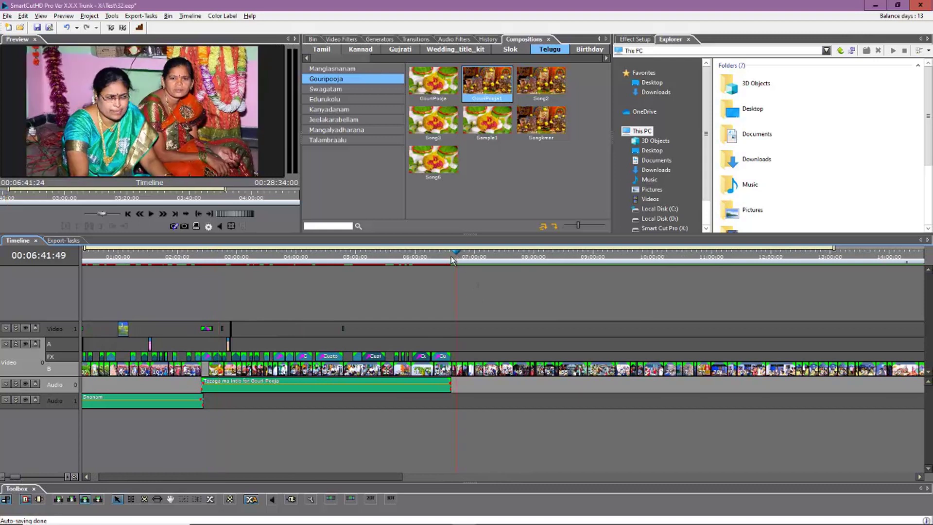
left_click_drag(455, 258, 237, 258)
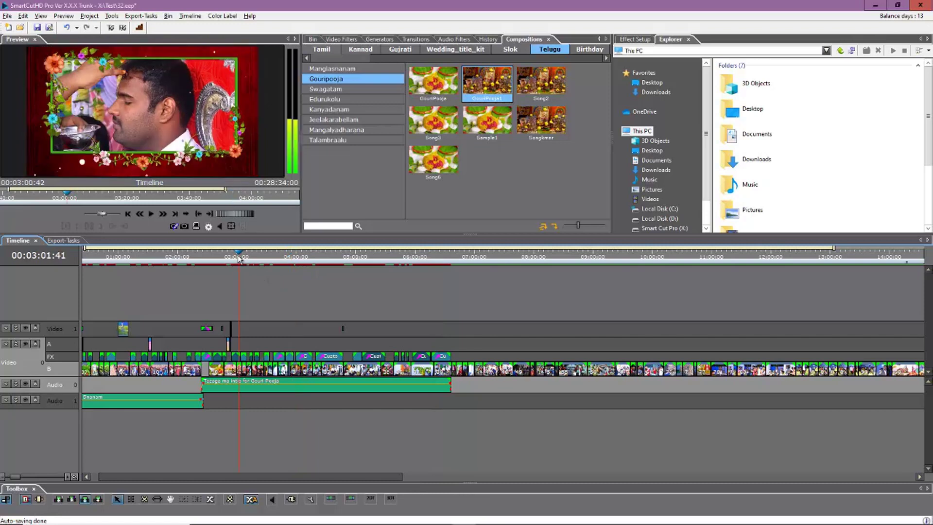
Ungroup the Gouri Pooja composition so that its clips and effects can be edited individually
scroll(301, 331, "up", 3)
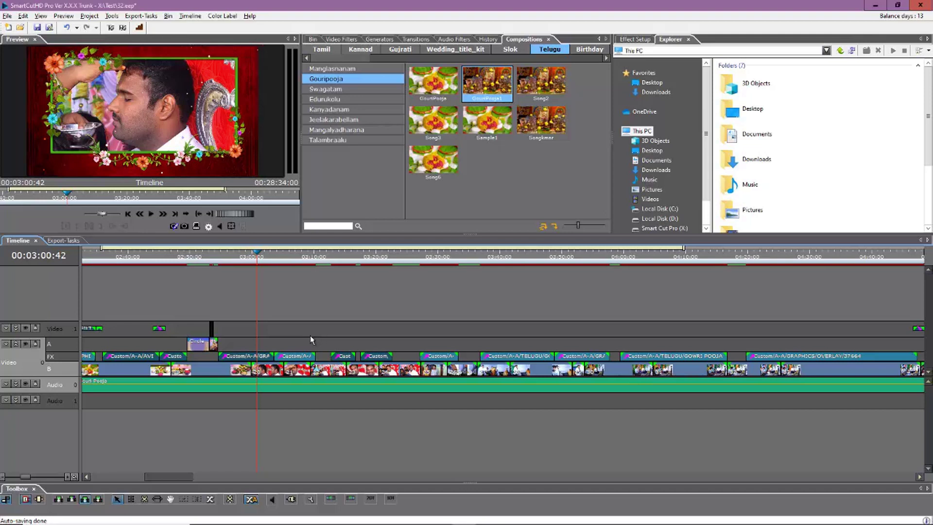
left_click(265, 382)
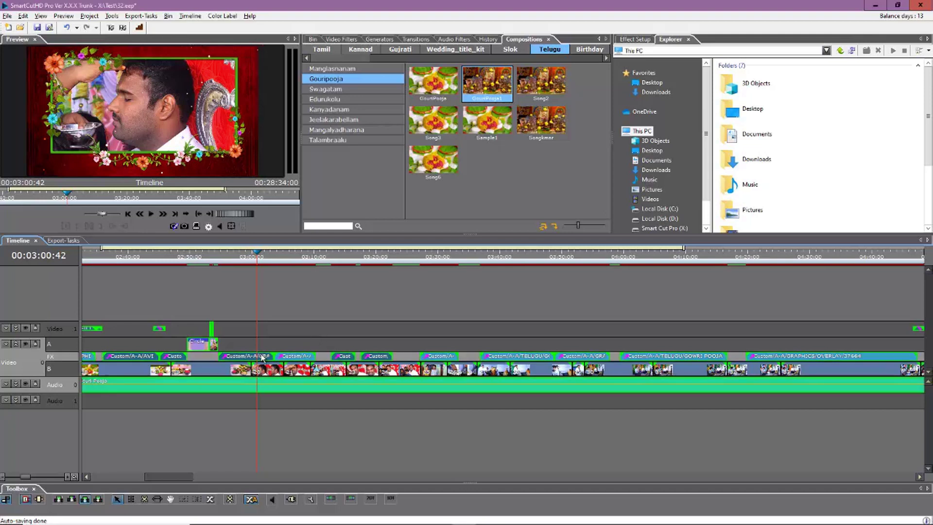
right_click(266, 385)
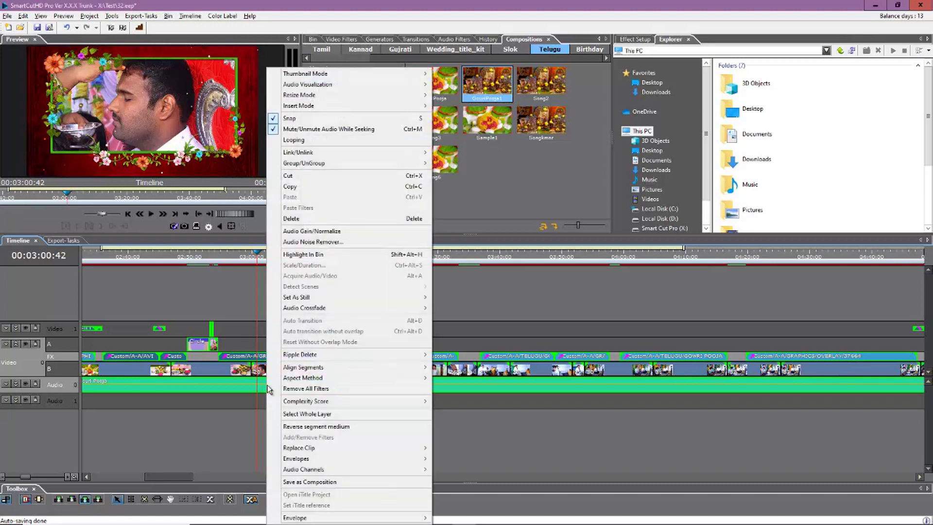
mouse_move(365, 164)
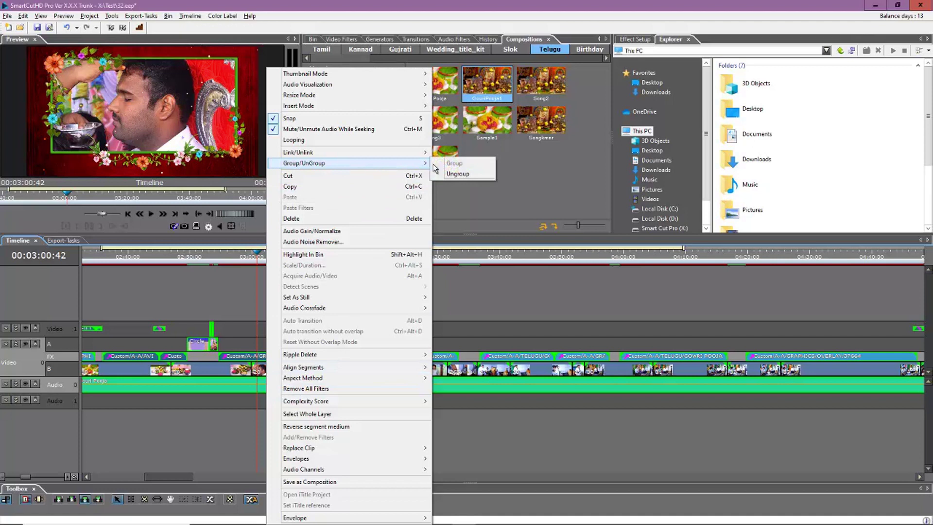
left_click(456, 174)
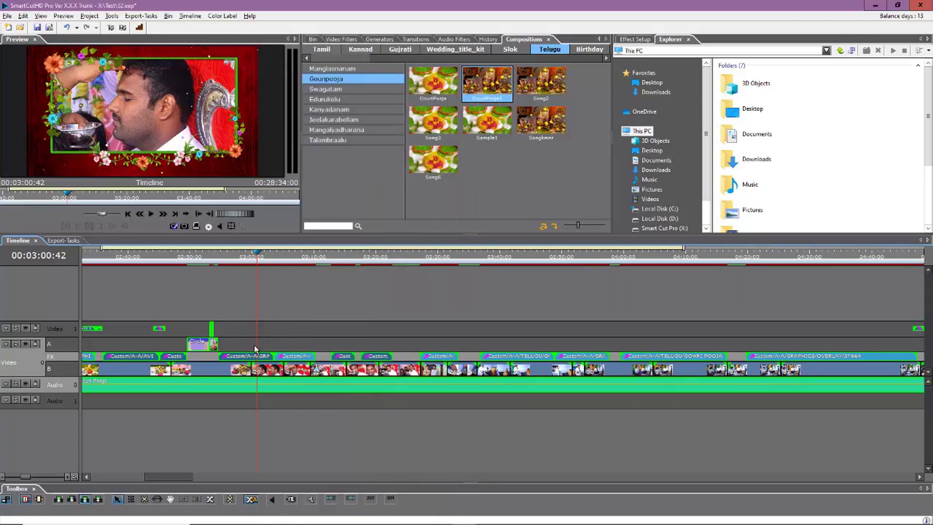
left_click(246, 284)
Delete the floral-frame effect at about 02:58 on the FX track
left_click(237, 263)
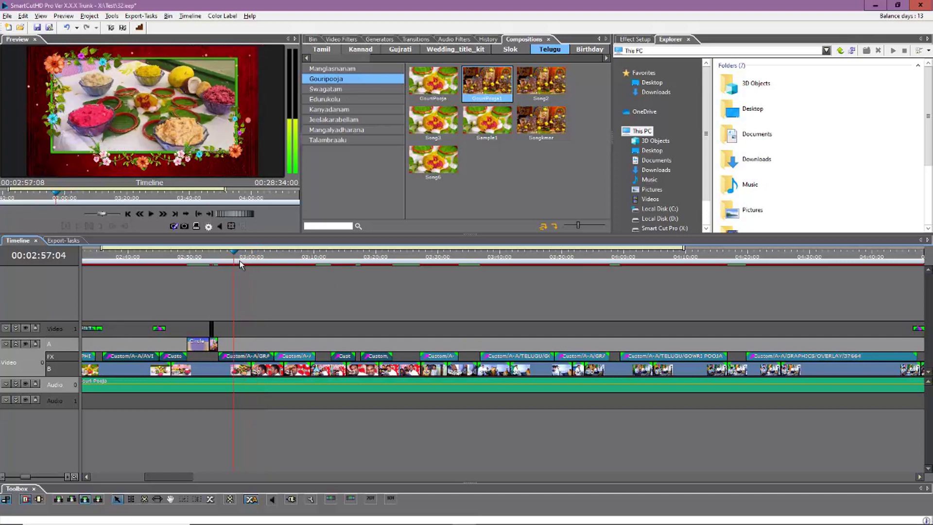
left_click(248, 358)
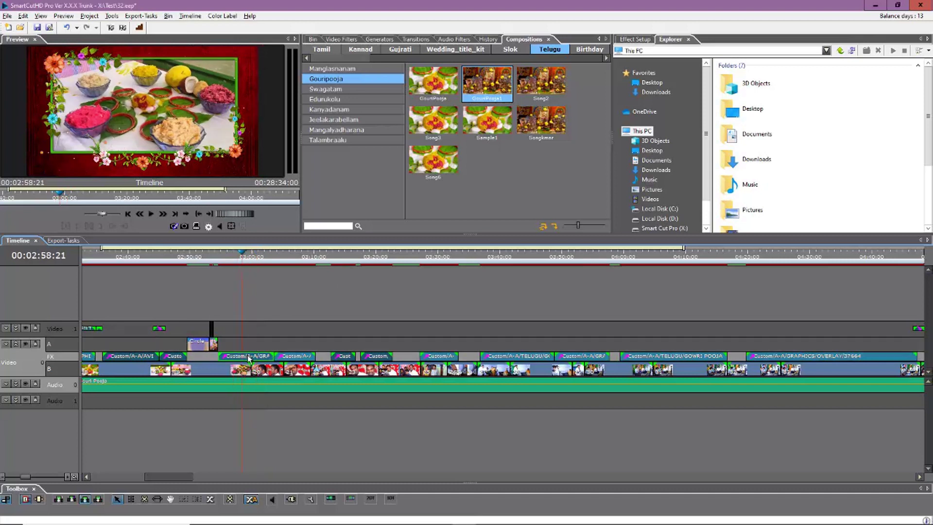
key("Delete")
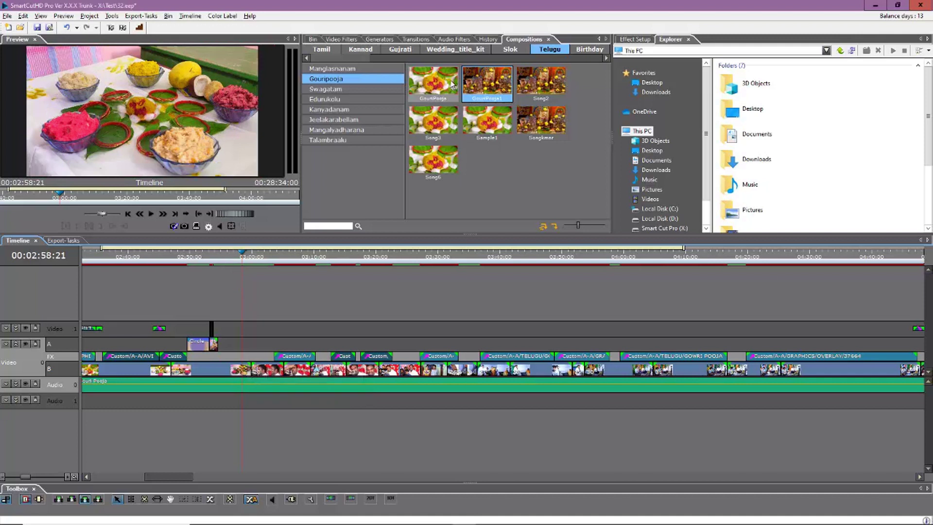
Place the purple-flower frame transition from the A-A Mixing set at the start of the FX gap near 02:55 and play it
left_click(415, 40)
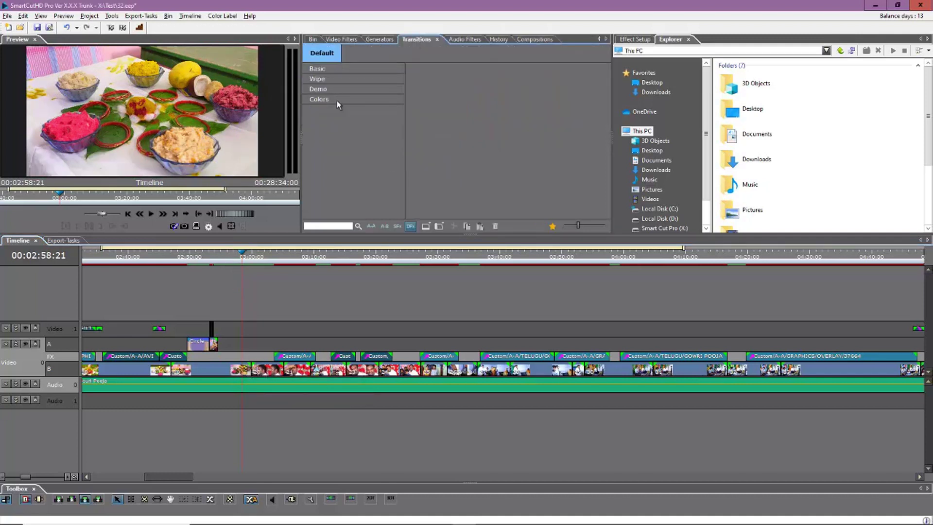
left_click(371, 227)
left_click(443, 49)
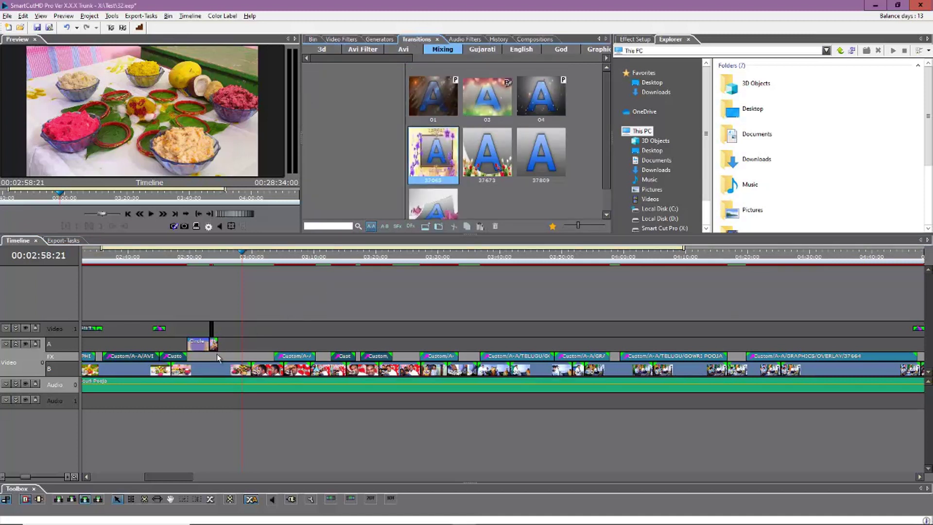
left_click_drag(221, 358, 225, 360)
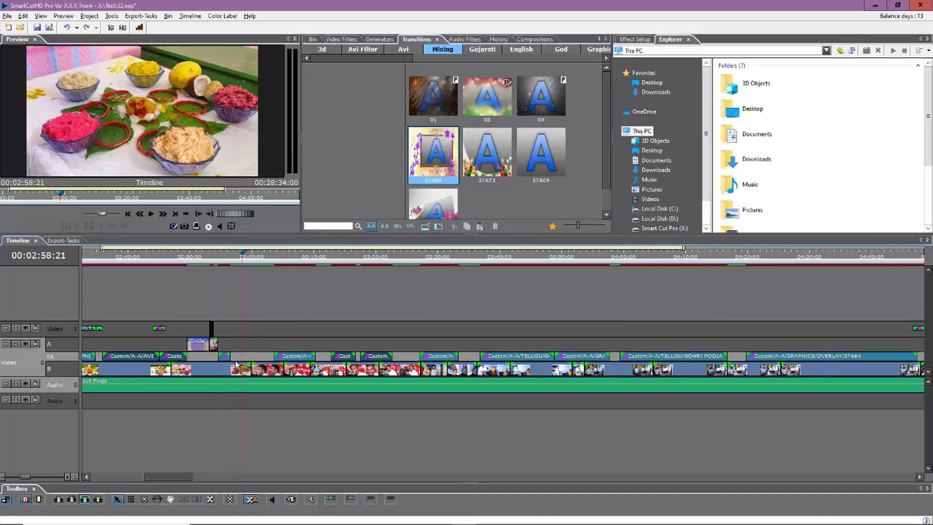
left_click(216, 256)
key("space")
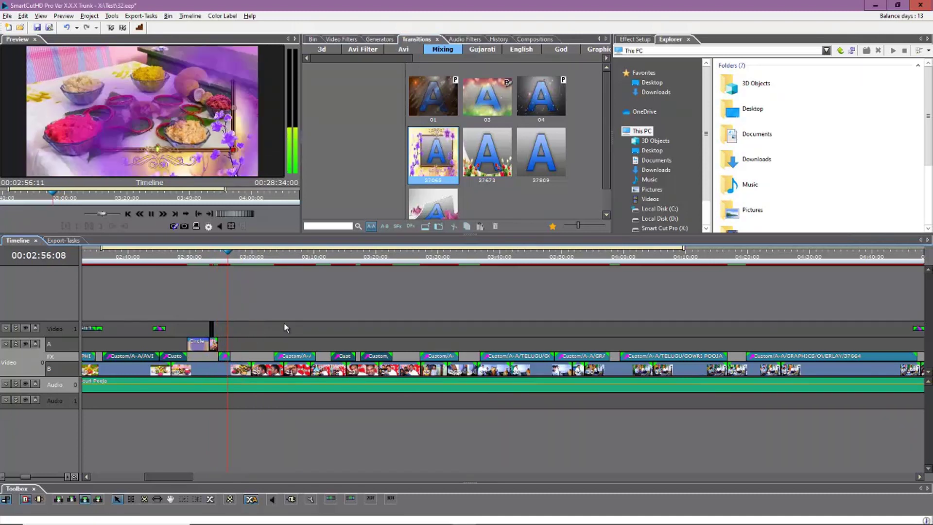
key("space")
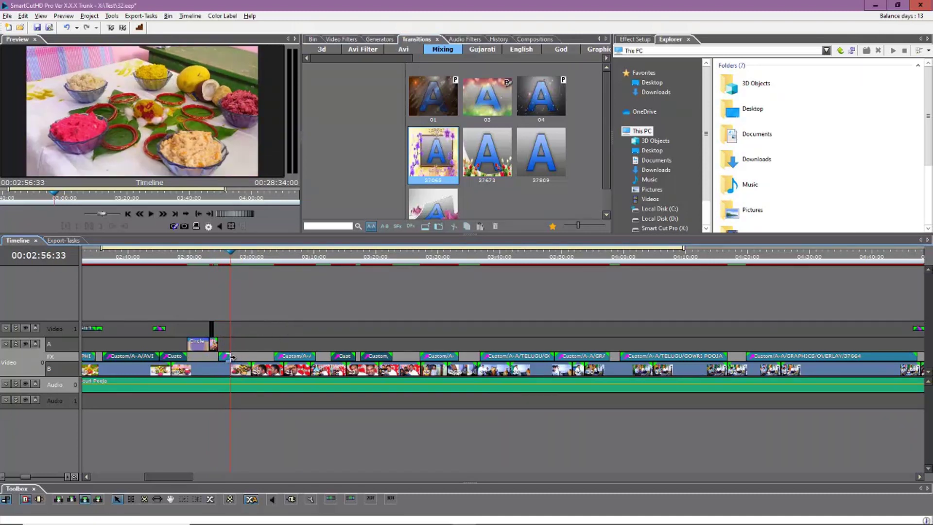
Extend the purple-flower transition to the start of the next effect at about 03:04 and play the result
left_click_drag(231, 357, 273, 360)
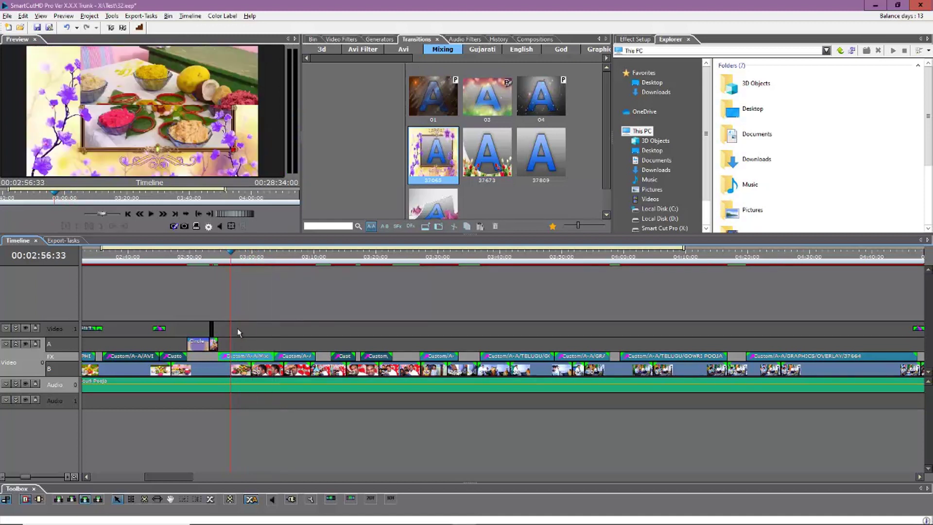
left_click(208, 262)
key("space")
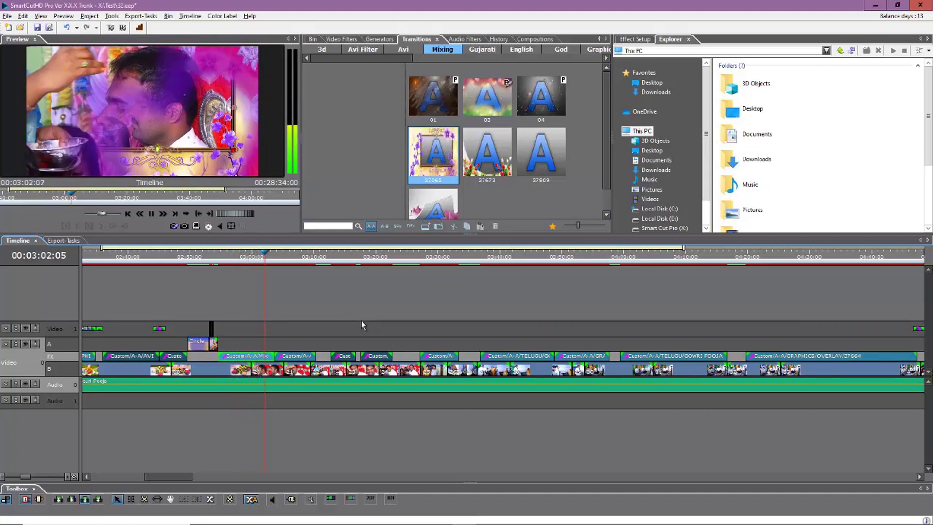
key("space")
Replace the effect at about 03:14 with the last Mixing transition, the tilted photo with pink lilies, and play it
left_click(317, 254)
left_click_drag(317, 255, 339, 262)
left_click(349, 359)
left_click(429, 209)
left_click_drag(430, 209, 343, 362)
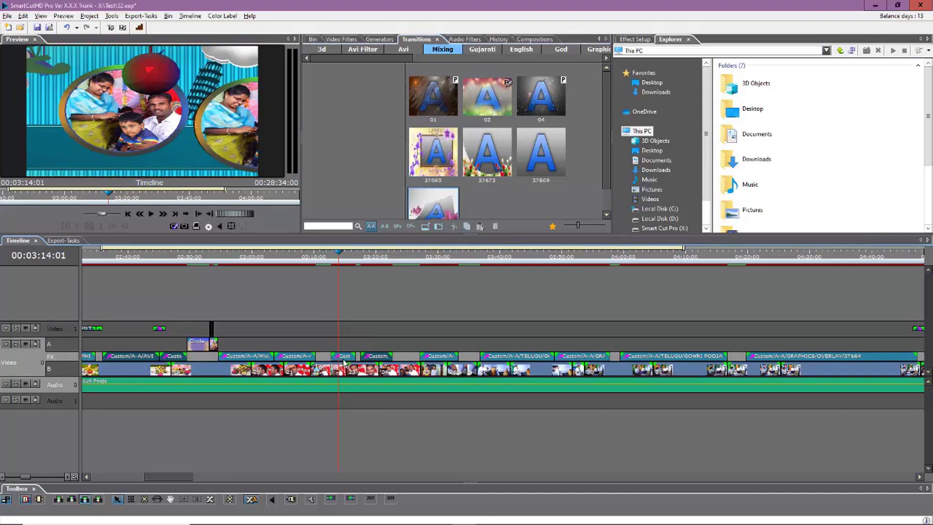
left_click(328, 261)
key("space")
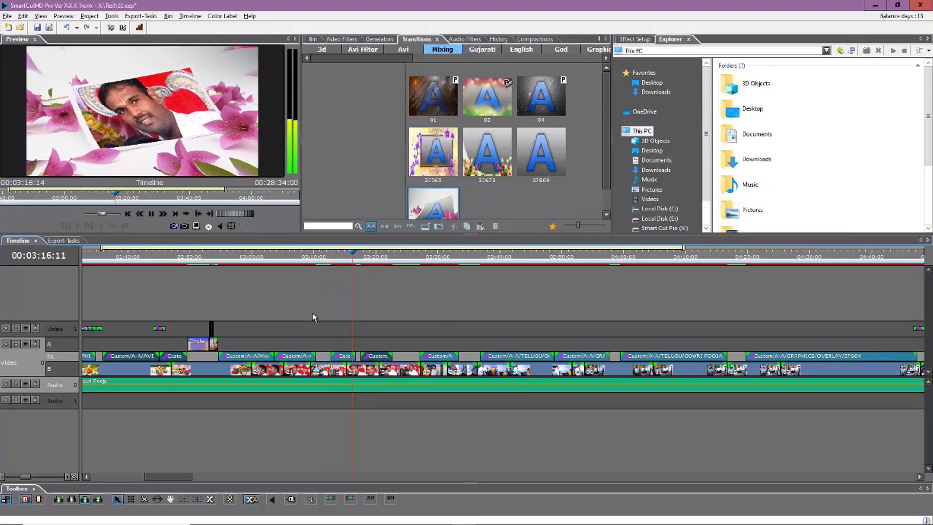
key("space")
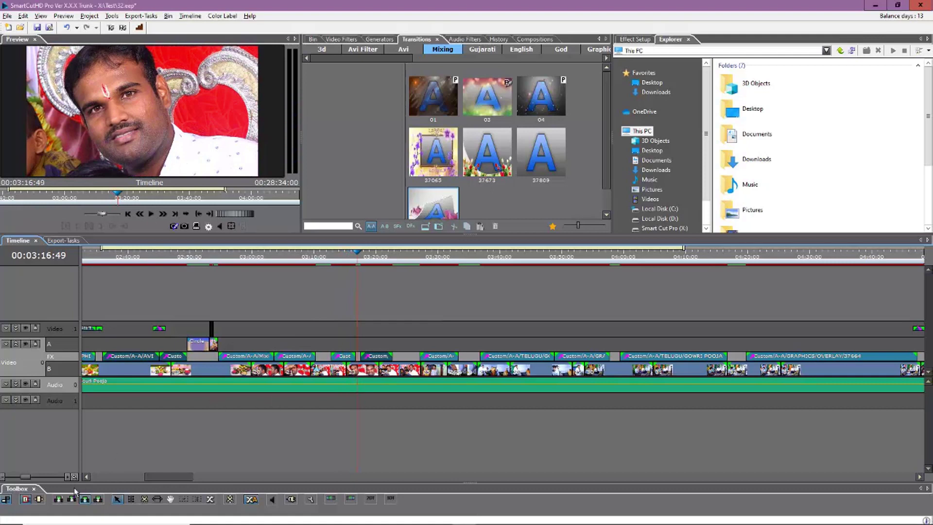
Select all Gouri Pooja clips and effects together with their music, and open Save as Composition for them
left_click_drag(26, 478, 23, 478)
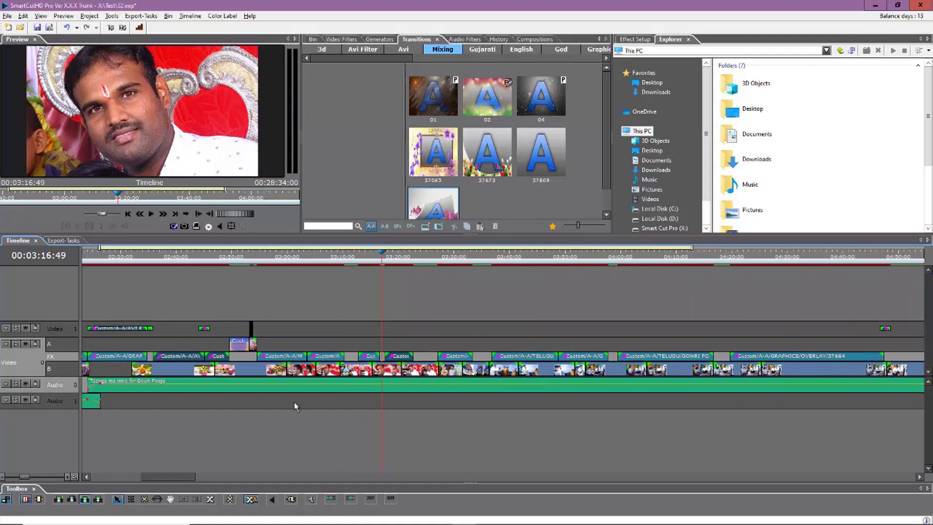
scroll(325, 378, "down", 3)
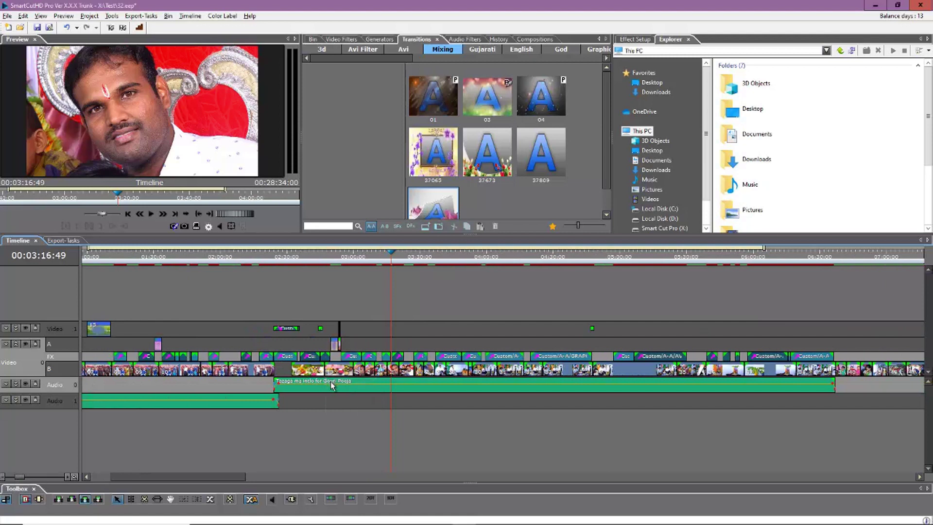
left_click(364, 391)
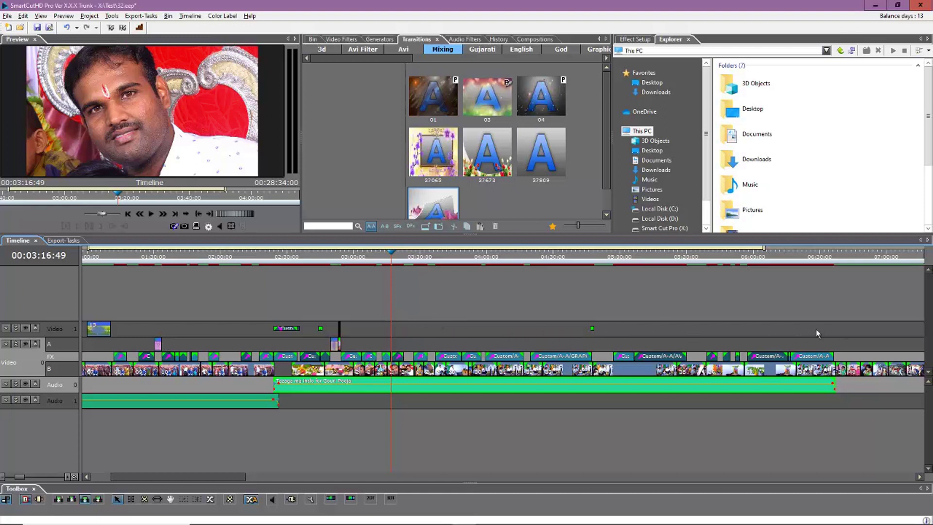
left_click_drag(847, 326, 286, 357)
left_click(333, 387, "ctrl")
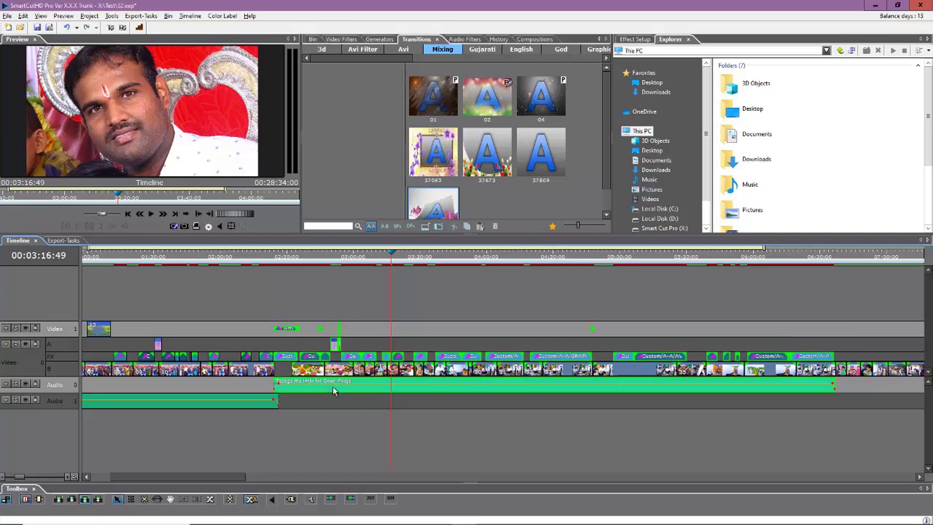
right_click(333, 387)
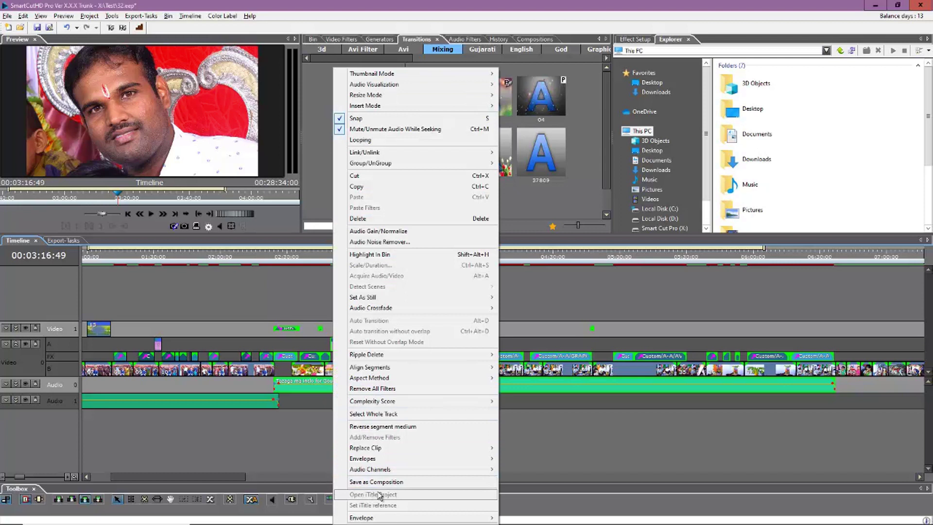
left_click(403, 482)
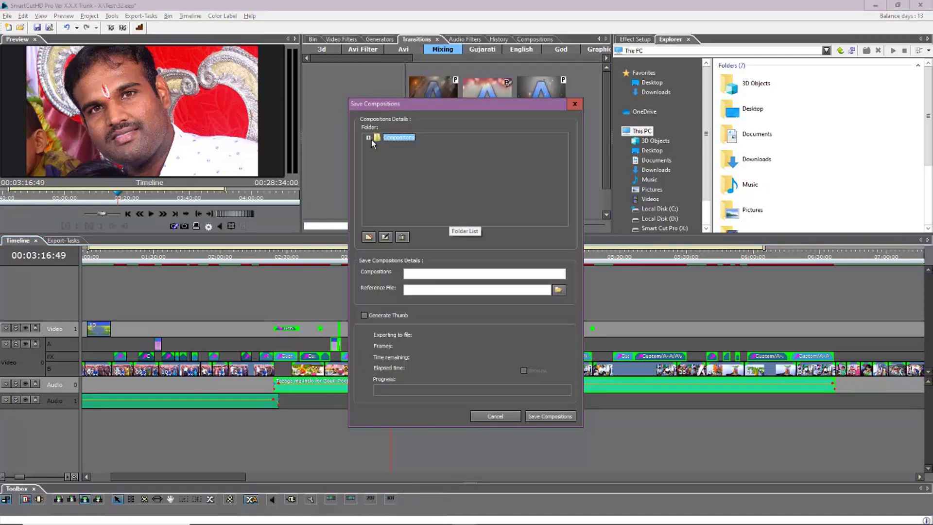
Choose the Gouripooja folder under Telugu as the destination and name the new composition Song11
left_click(369, 138)
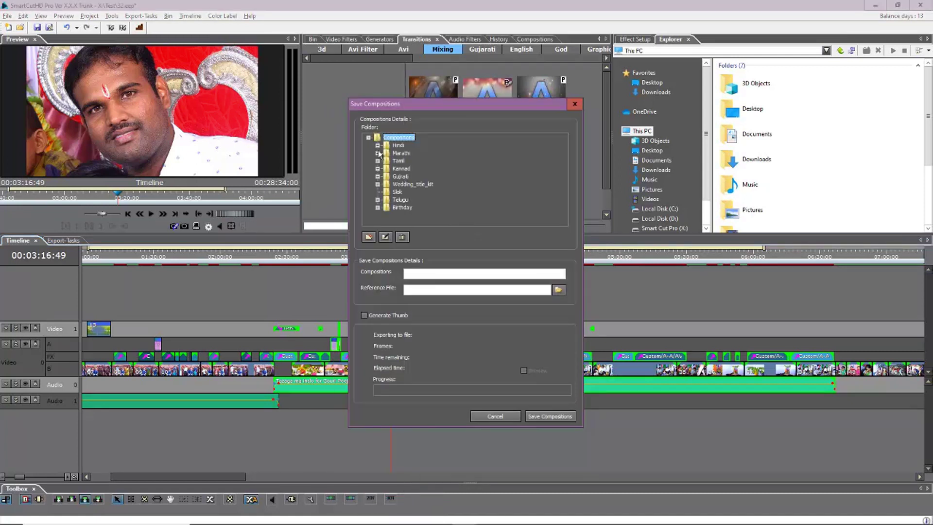
left_click(378, 200)
left_click(414, 169)
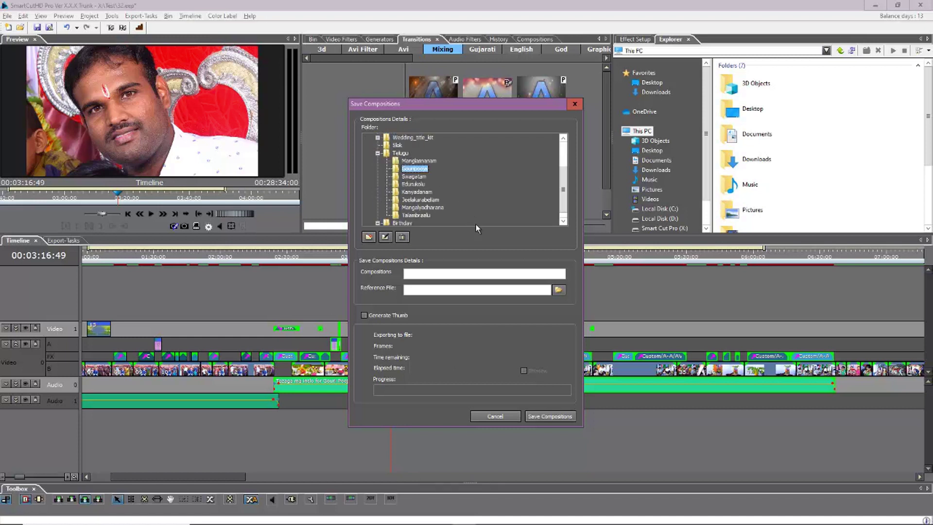
left_click(423, 273)
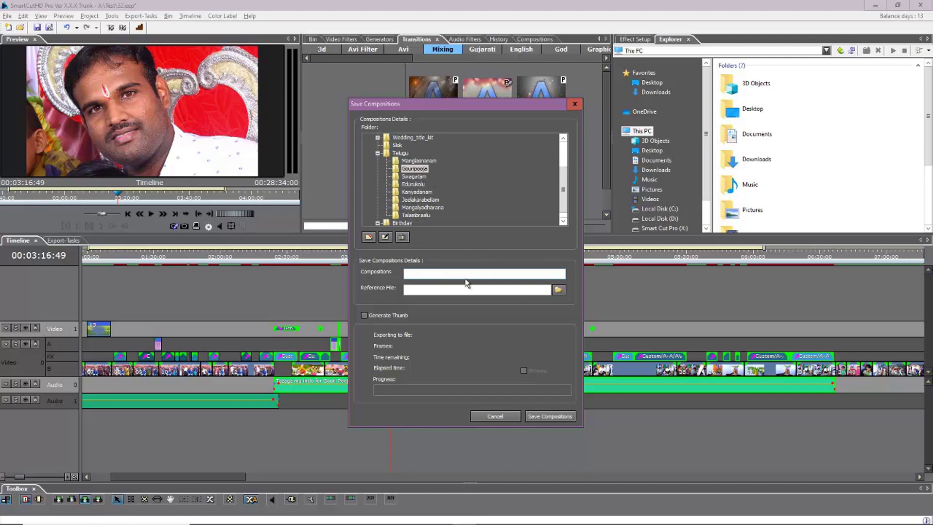
type("Song 11")
Set the Gouripuja clip from the Reference Clip folder as the reference file, save the composition, and display the Gouripooja compositions
left_click(558, 291)
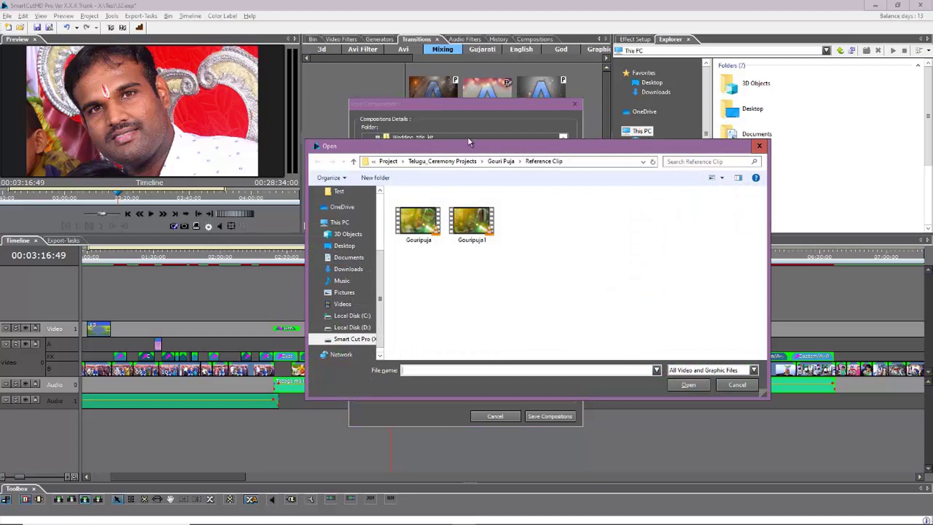
left_click(520, 232)
left_click(787, 388)
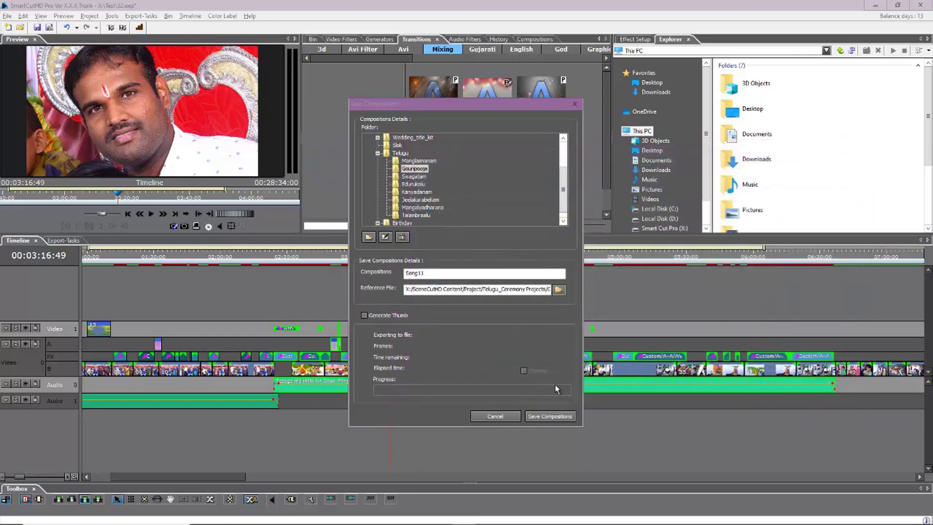
left_click(549, 416)
left_click(530, 41)
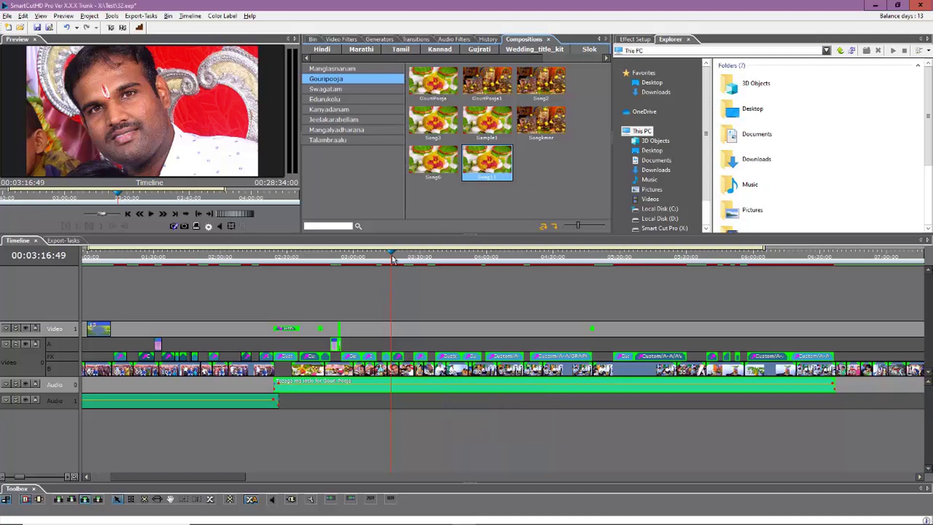
Undo the Gouri Pooja composition's insertion and delete the empty gap before the Gouri Pooja clips on the main video track
key("ctrl+z")
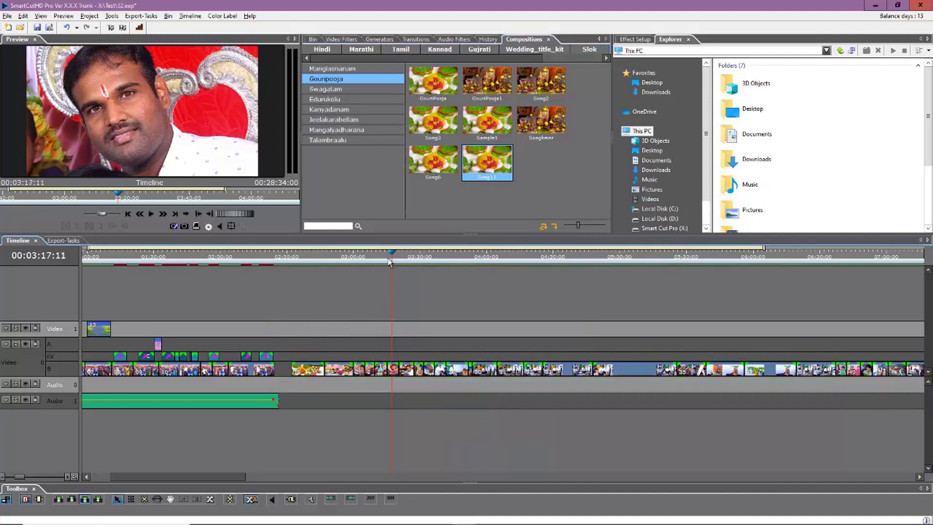
left_click(288, 368)
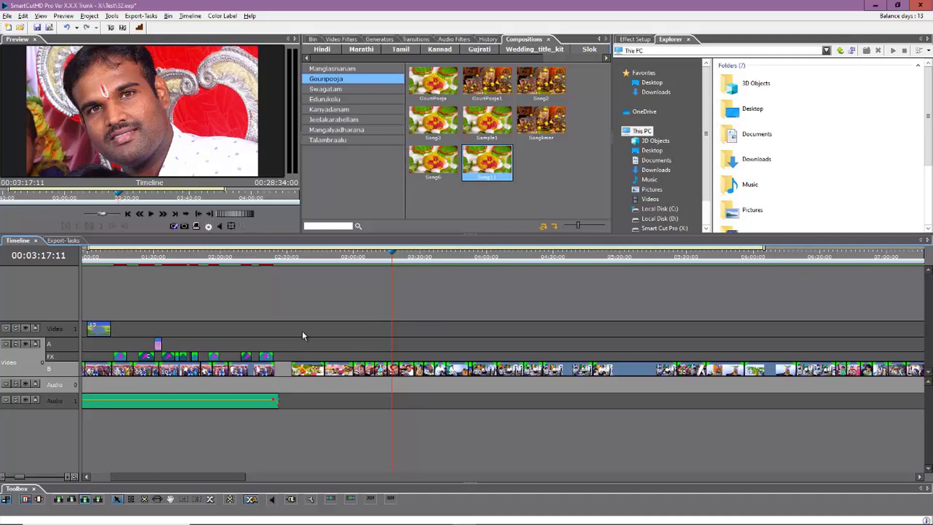
left_click(282, 372)
key("Delete")
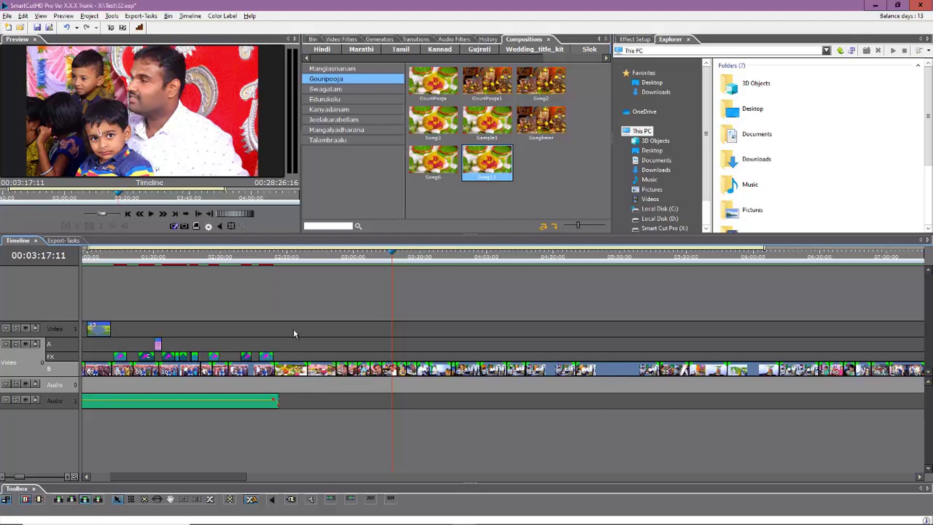
Add the Song11 composition to the timeline at the end of the Mangala Snanam music, at about 02:26
left_click(280, 259)
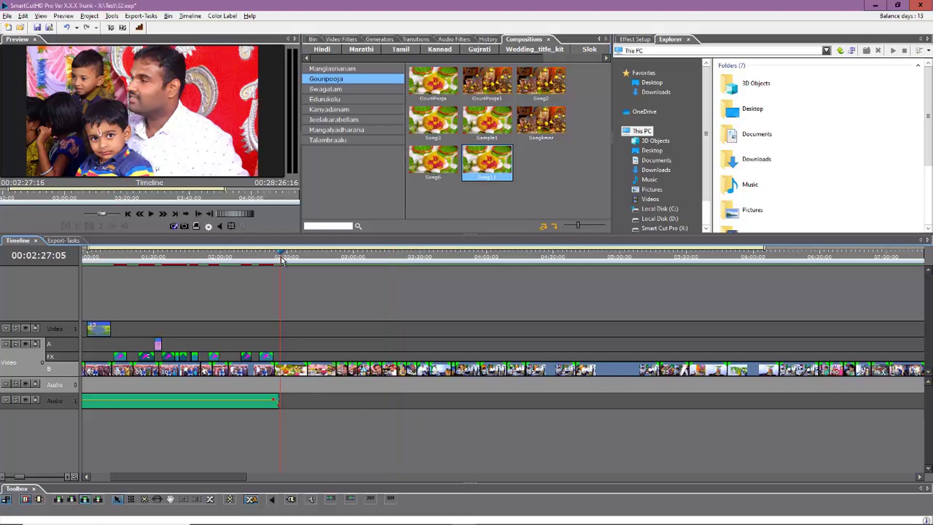
left_click(293, 358)
key("Left")
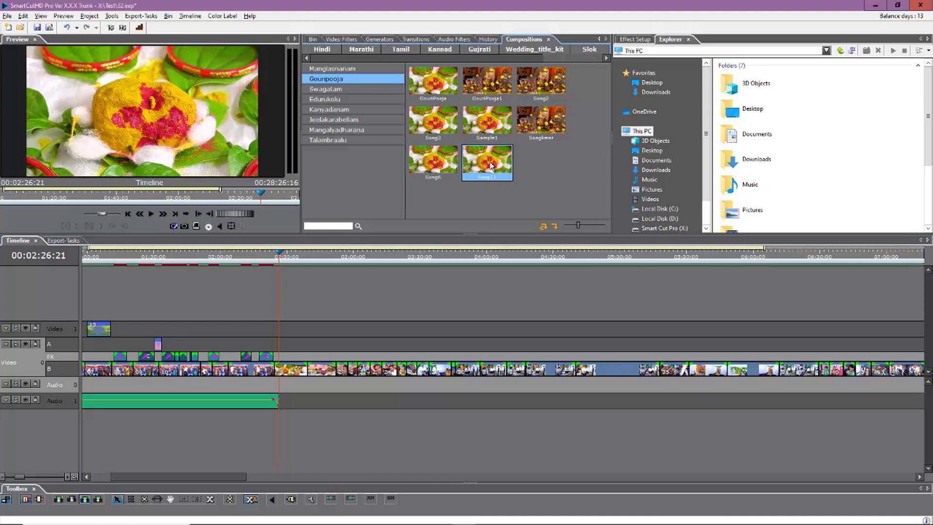
left_click(554, 226)
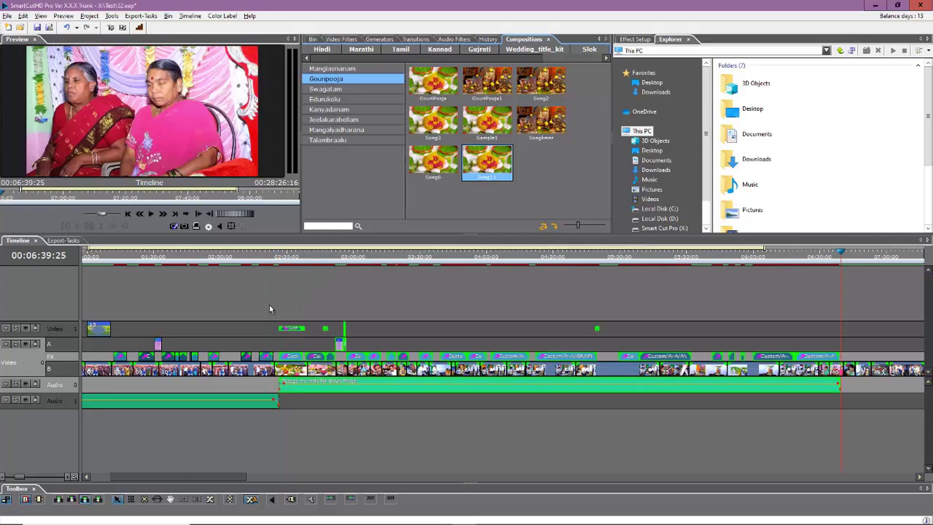
Play the Song11 section from about 02:45 to about 03:19 to check the customized effects
left_click(321, 256)
key("space")
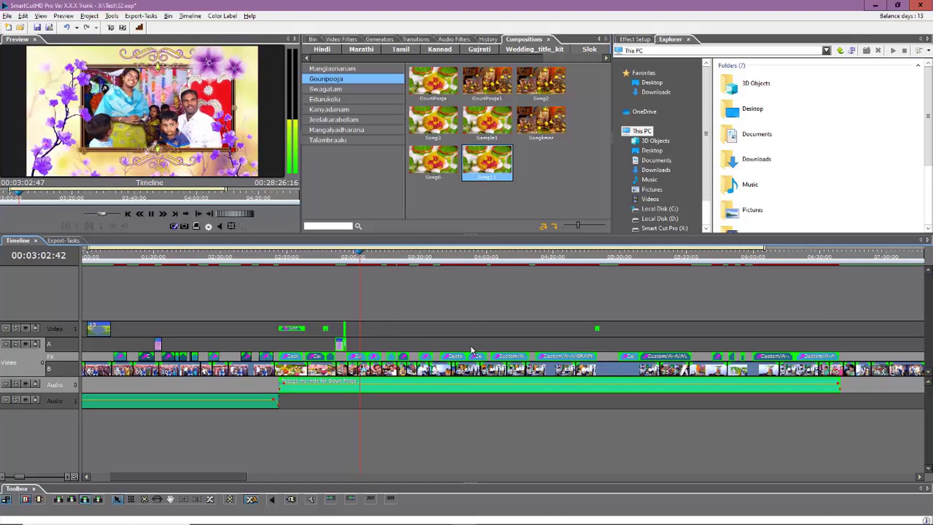
scroll(471, 346, "down", 1)
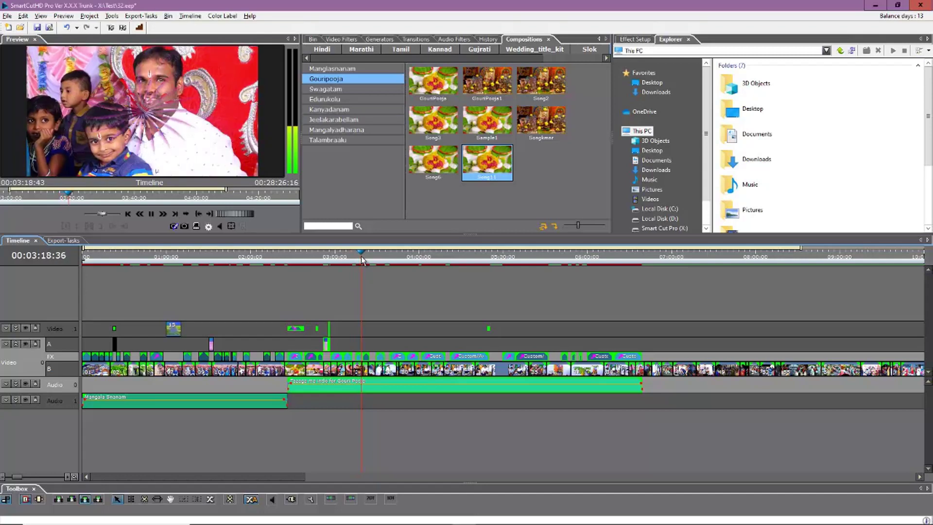
key("space")
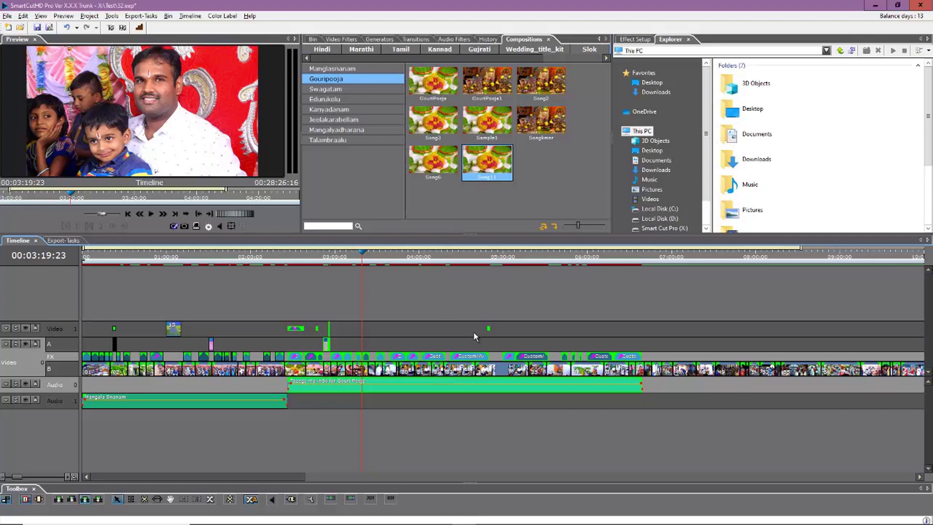
Scrub through the unedited wedding footage that follows the Gouri Pooja section, starting at about 06:41
scroll(471, 335, "down", 2)
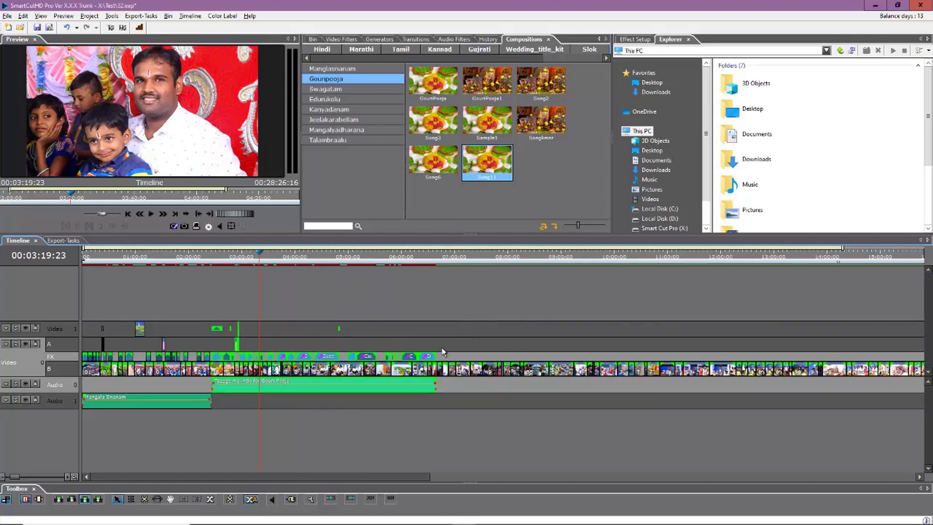
left_click(445, 260)
left_click_drag(445, 259, 440, 261)
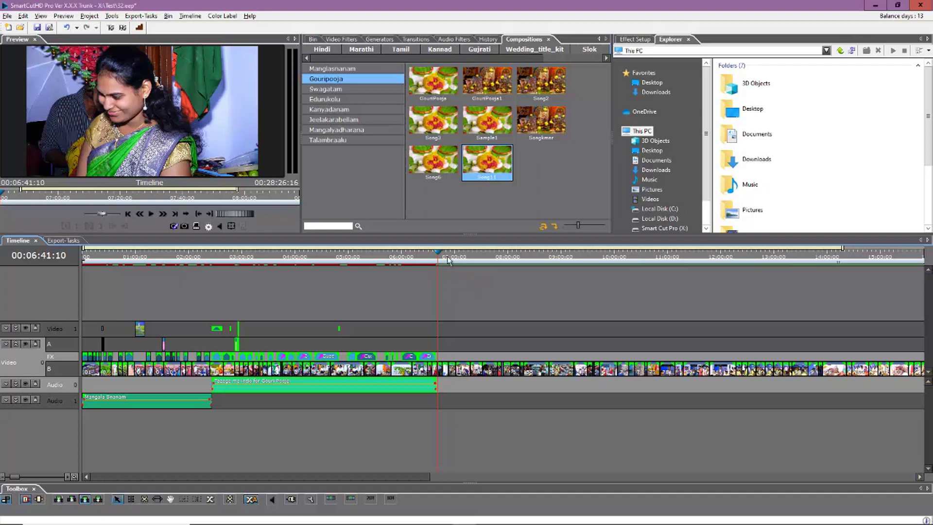
left_click(443, 258)
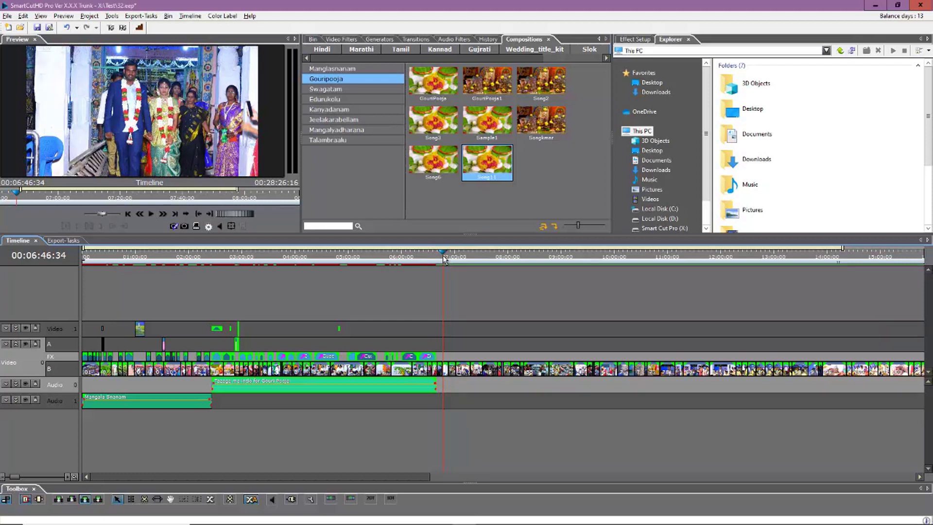
left_click_drag(443, 258, 457, 262)
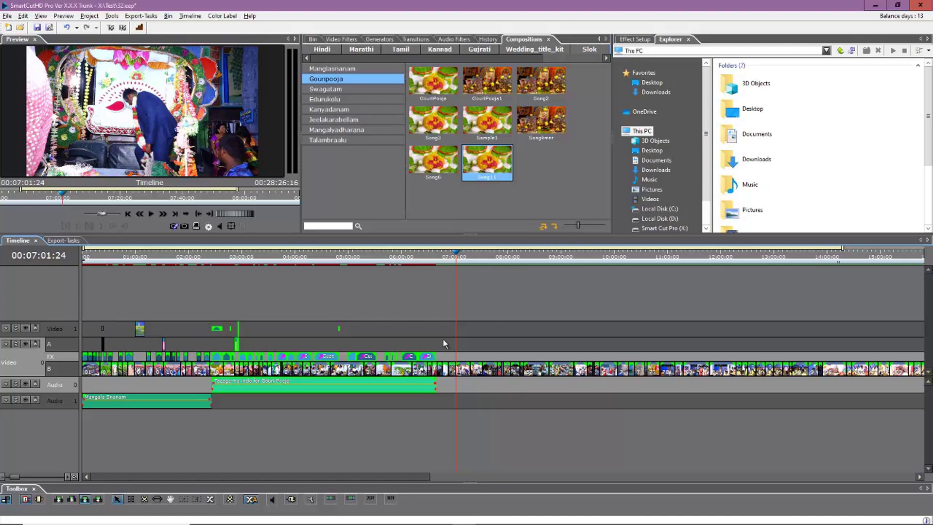
left_click(445, 256)
left_click_drag(445, 257, 454, 262)
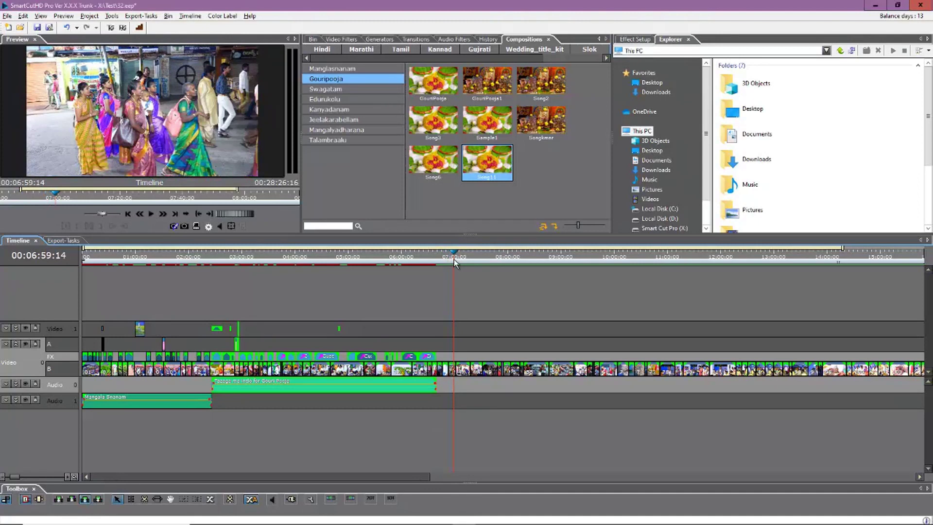
left_click_drag(454, 260, 454, 262)
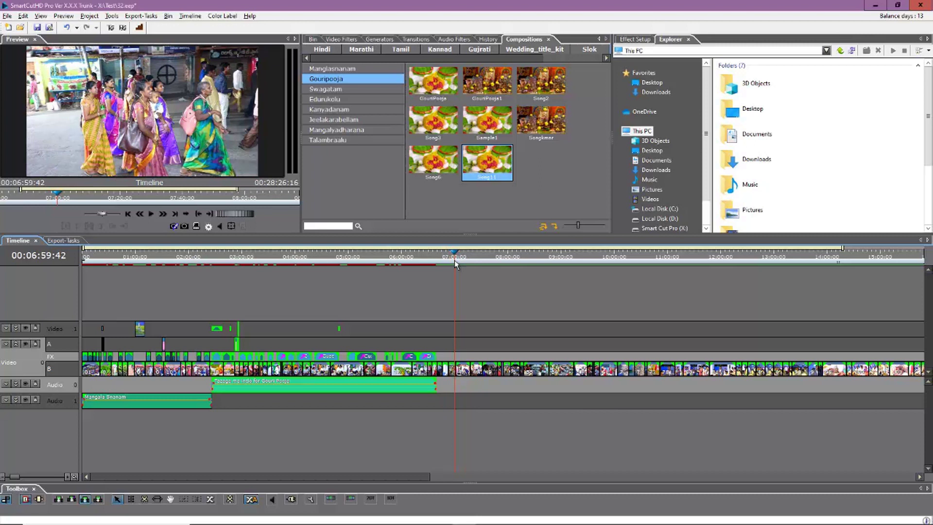
left_click_drag(453, 261, 627, 272)
left_click_drag(522, 274, 449, 275)
Move the playhead to the end of the Gouri Pooja section at 06:39 and clear the clip selection
key("Up")
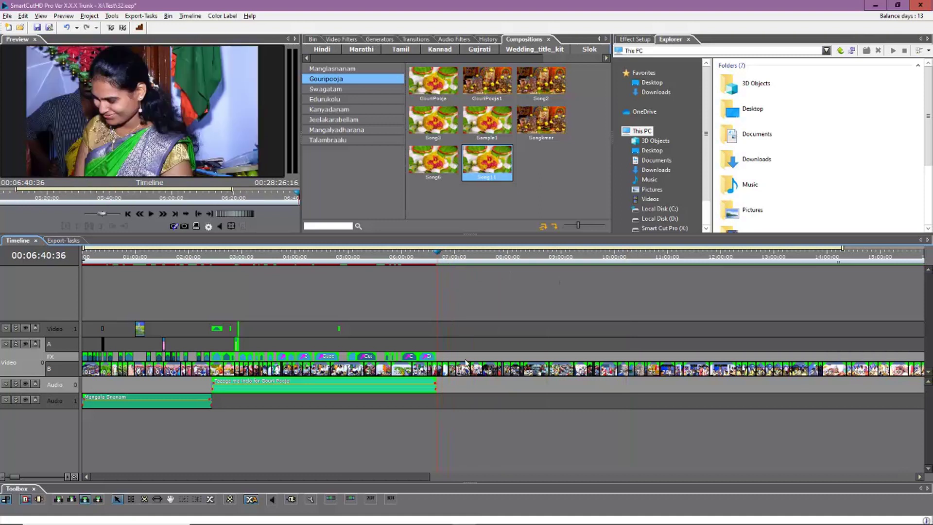
key("Left")
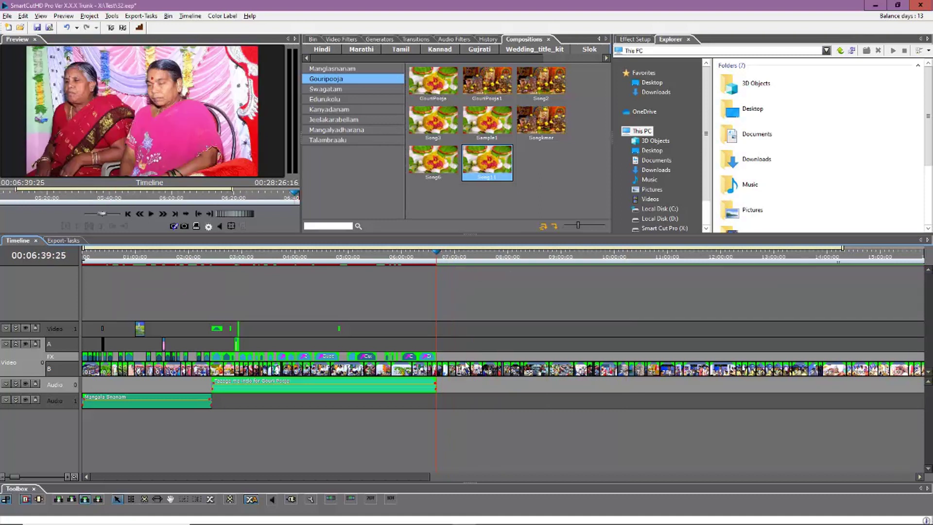
left_click(457, 388)
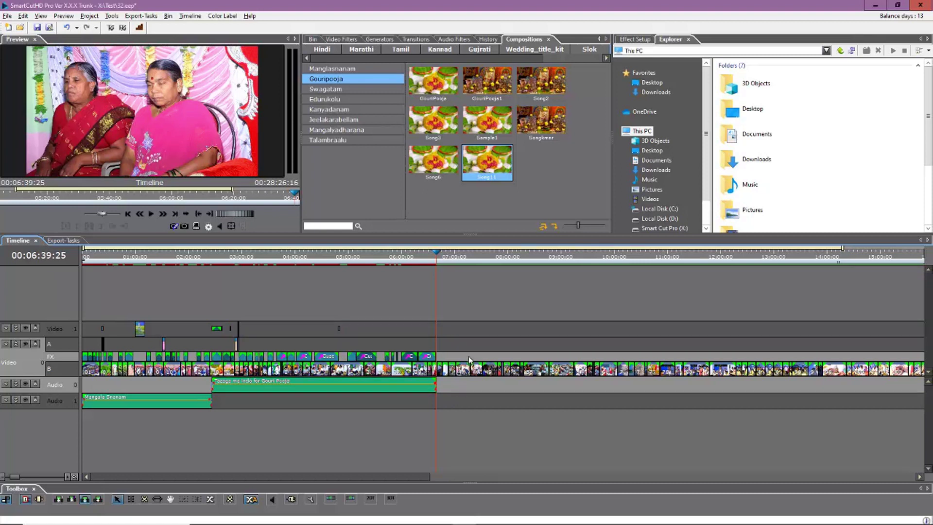
Preview the Swagatam1 composition from the Swagatam set and add it to the timeline after the Gouri Pooja section
left_click(325, 88)
left_click(488, 84)
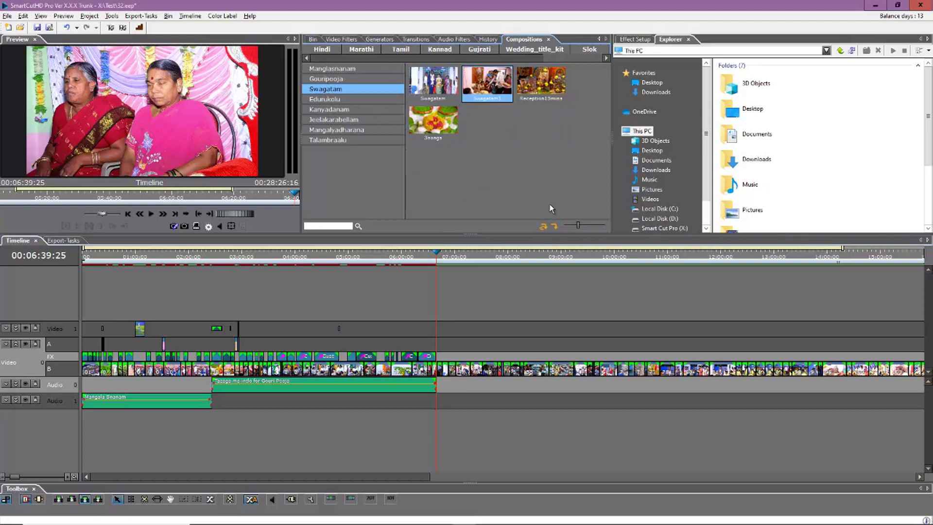
double_click(488, 83)
left_click(151, 214)
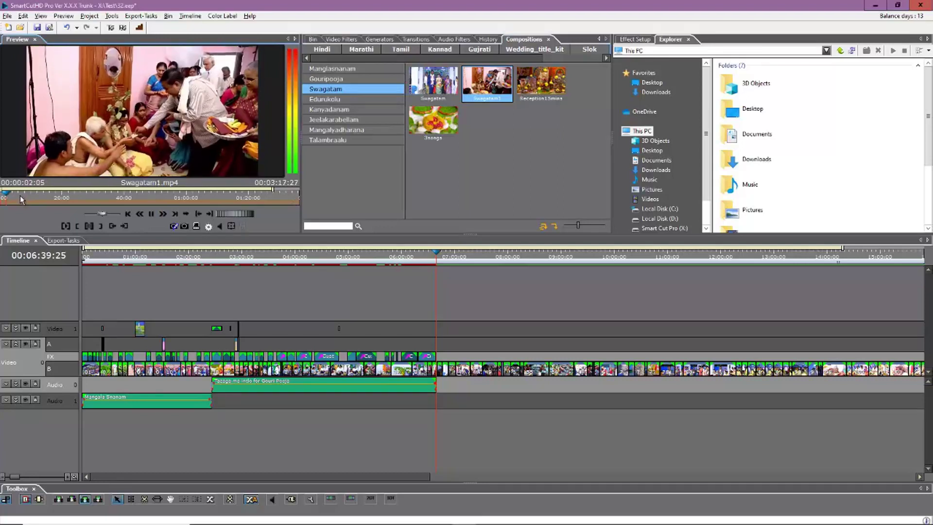
left_click(63, 197)
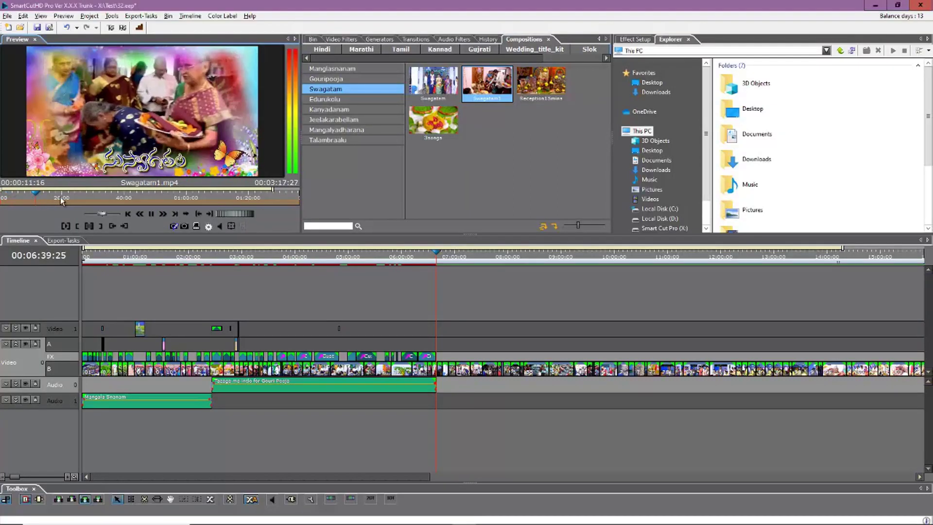
left_click(151, 213)
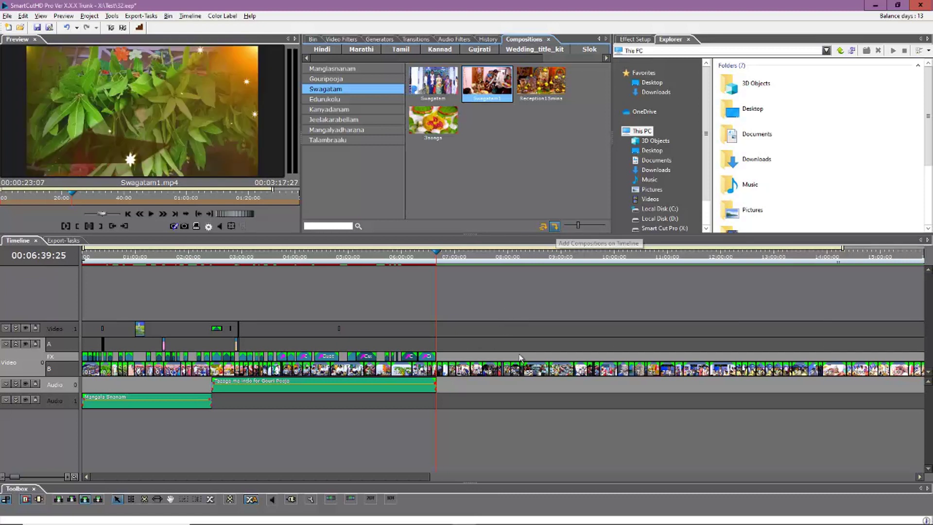
Review the added Swagatam section by playing it from about 06:52 and scrubbing through its effects to about 08:21
left_click(447, 261)
key("space")
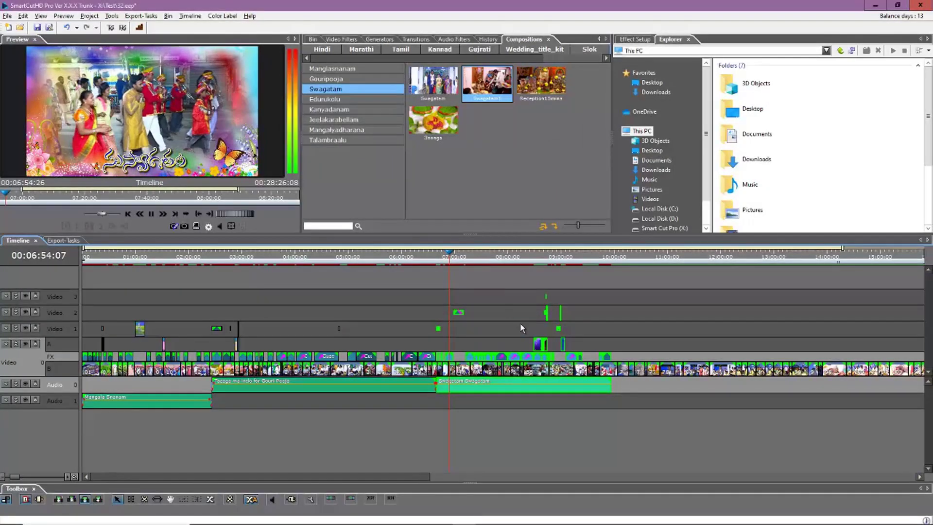
scroll(544, 330, "up", 2)
scroll(545, 335, "up", 1)
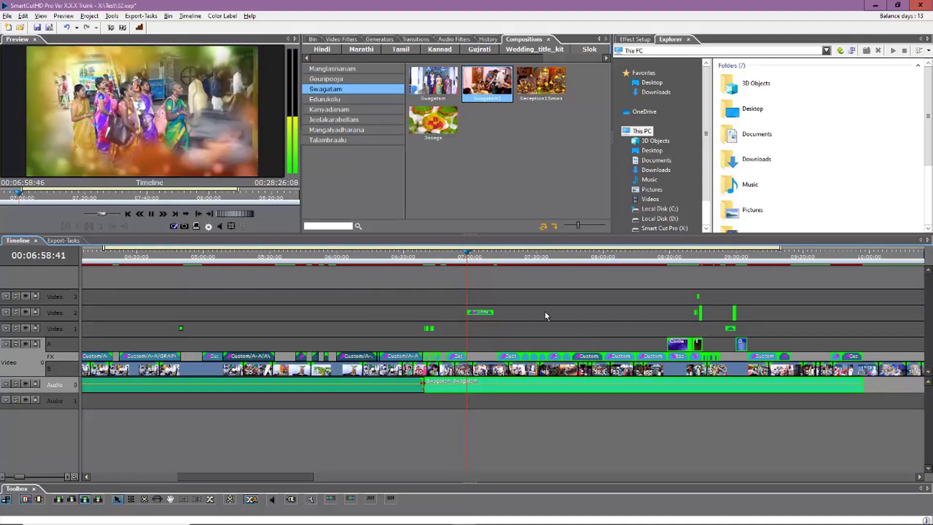
left_click(523, 257)
left_click_drag(525, 261, 613, 272)
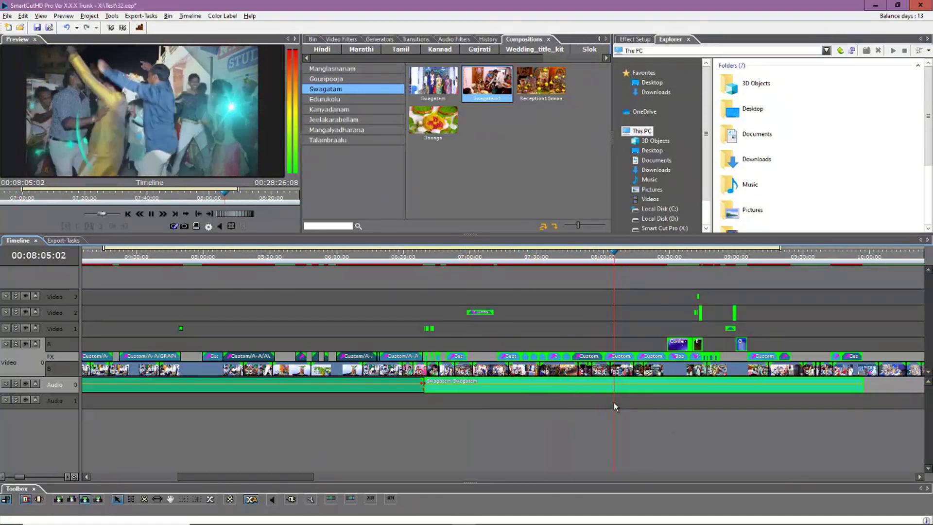
key("space")
key("space")
key("space")
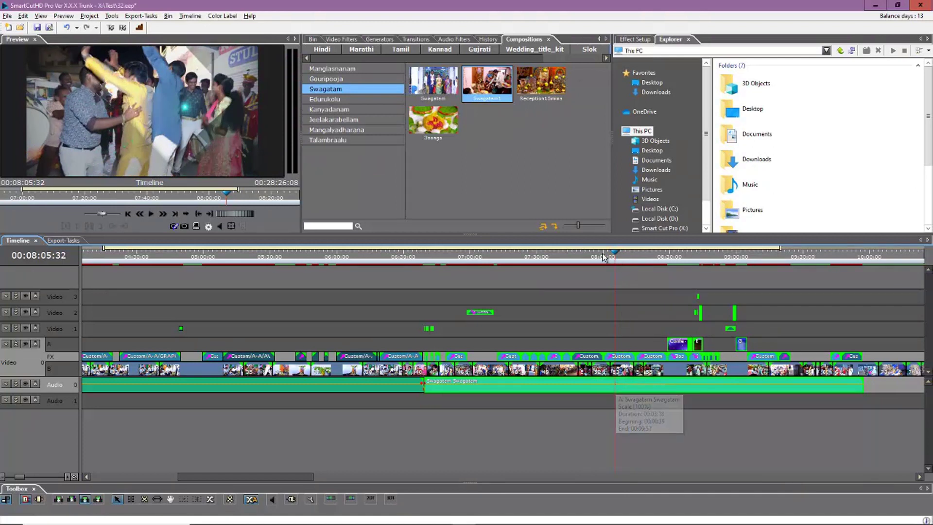
left_click_drag(596, 258, 651, 271)
Ungroup the added Swagatam section and move its Swagatam music down to the Audio 1 track
left_click(621, 371)
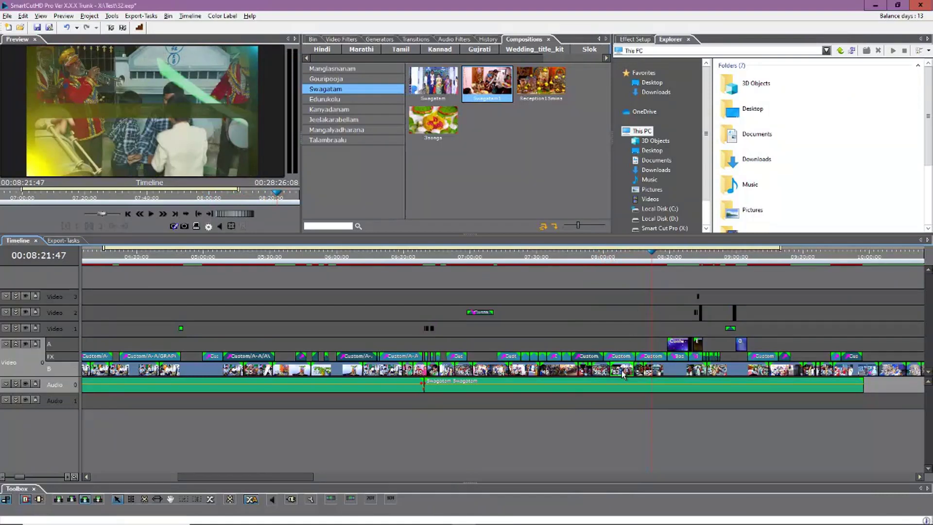
left_click(622, 392)
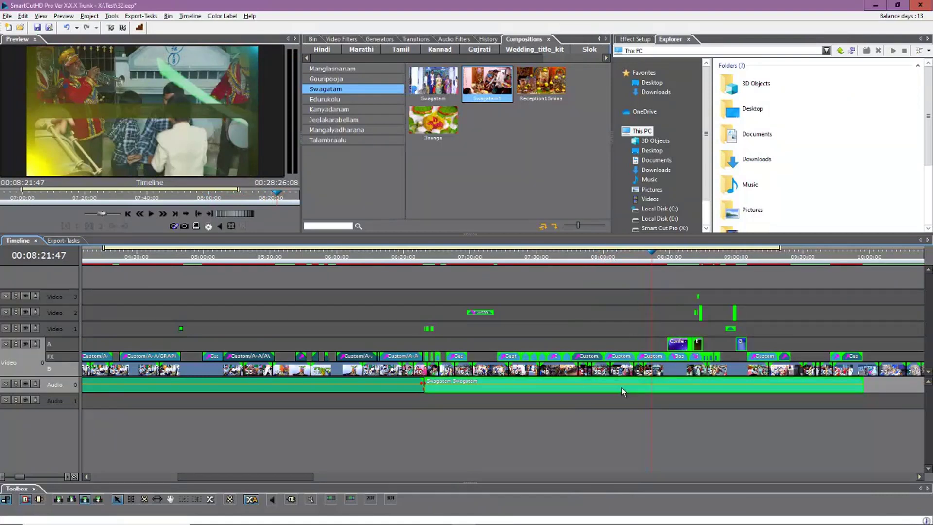
right_click(622, 392)
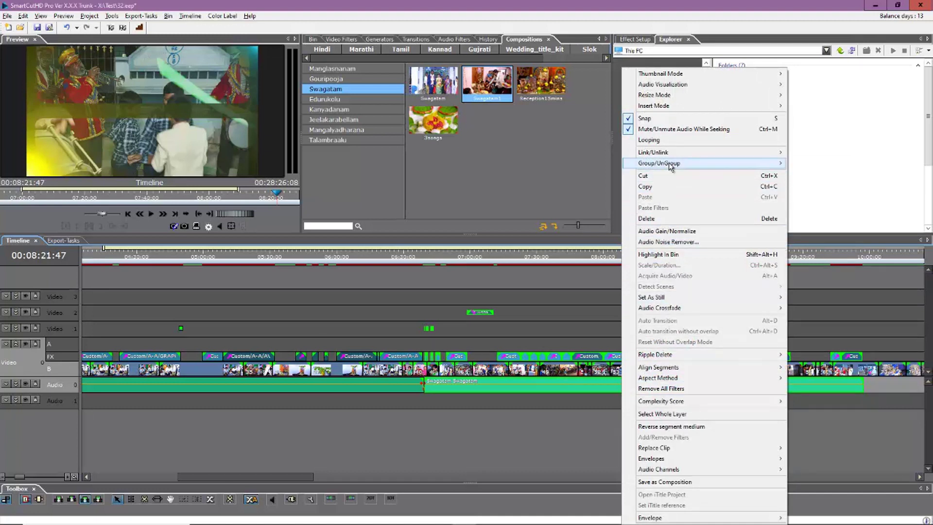
mouse_move(687, 164)
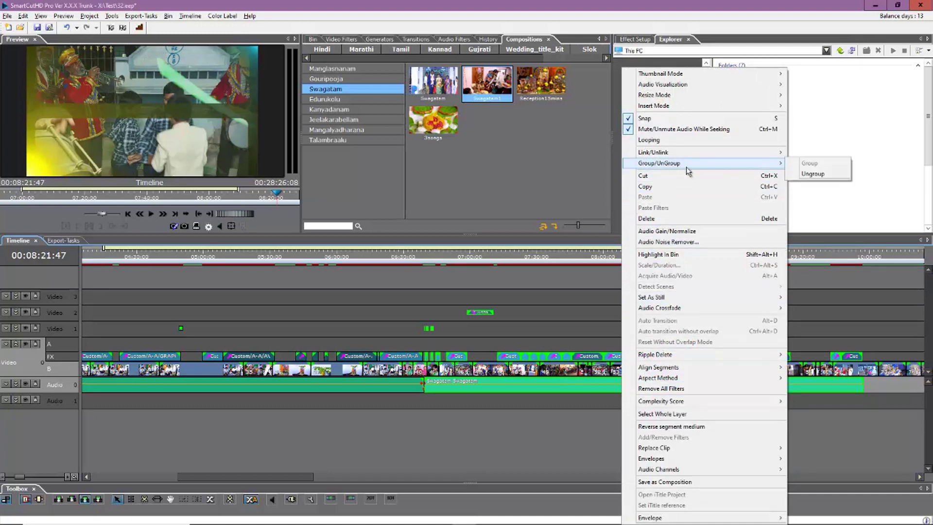
left_click(812, 174)
left_click_drag(611, 392, 614, 397)
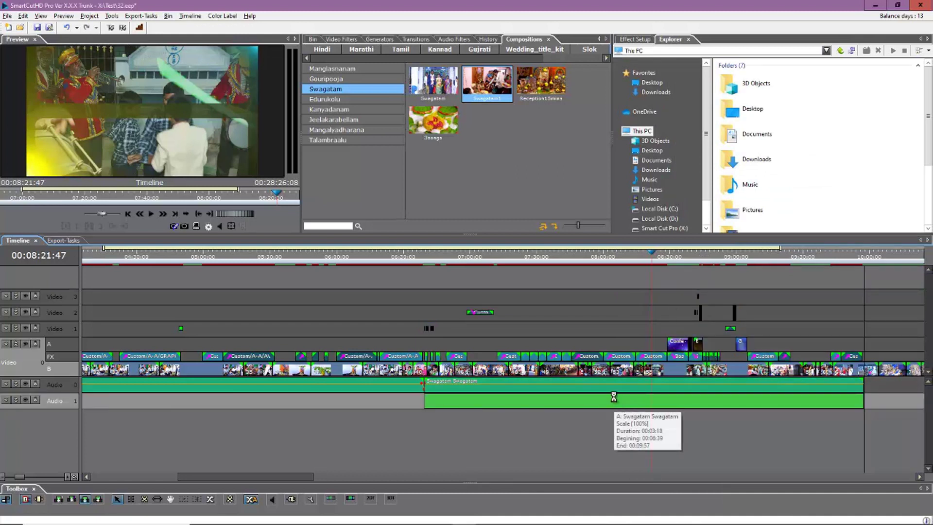
Place the original sound of the three consecutive dance clips between about 08:03 and 08:47 on the Audio 0 track
left_click(669, 374)
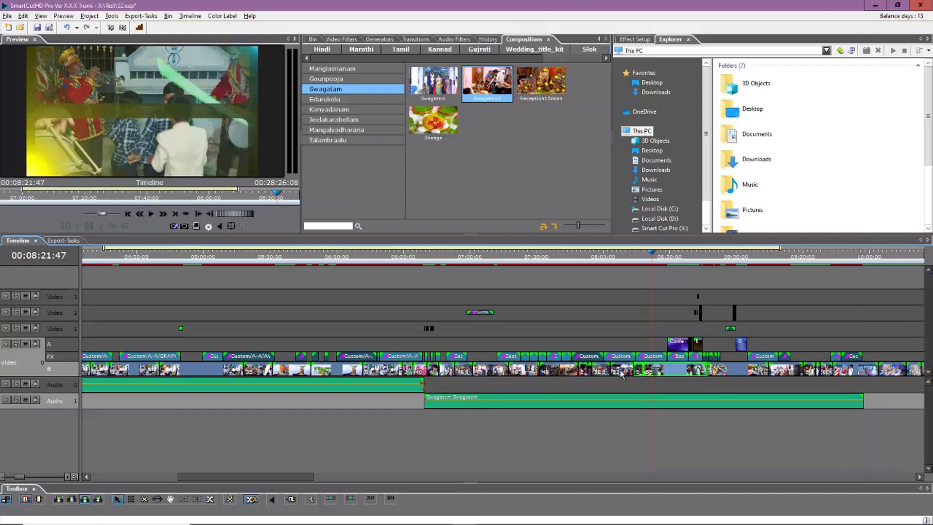
left_click(622, 257)
left_click_drag(635, 264, 651, 261)
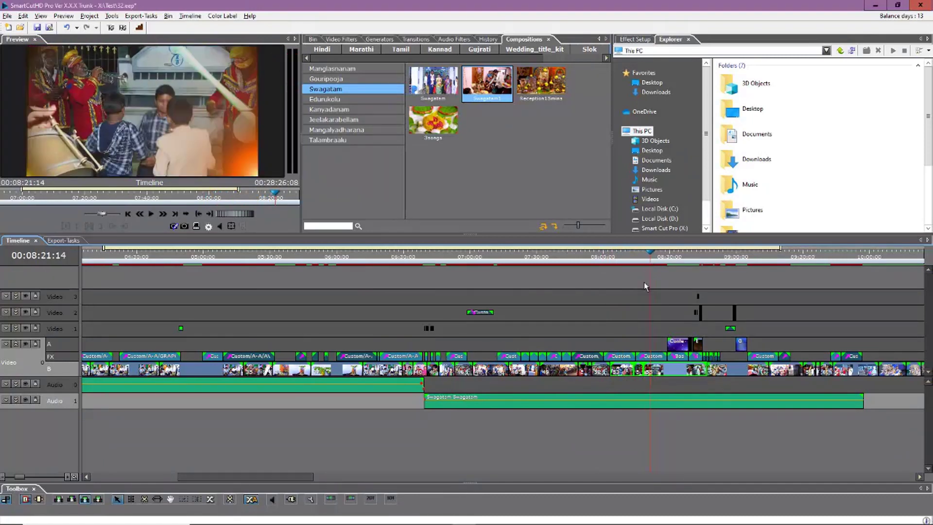
left_click_drag(629, 370, 629, 395)
scroll(648, 331, "up", 4)
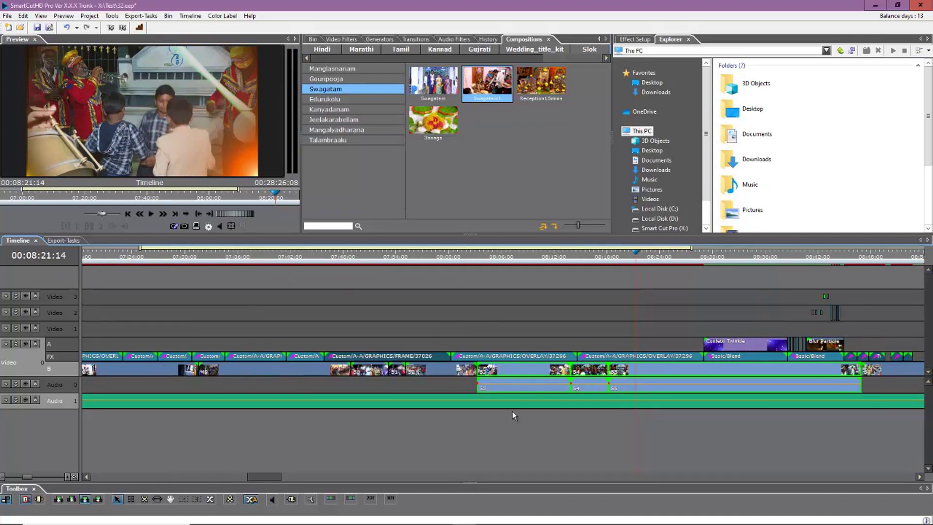
left_click(495, 420)
Play the dance clips from about 08:04 and return the playhead to where their original sound starts
left_click(488, 259)
key("space")
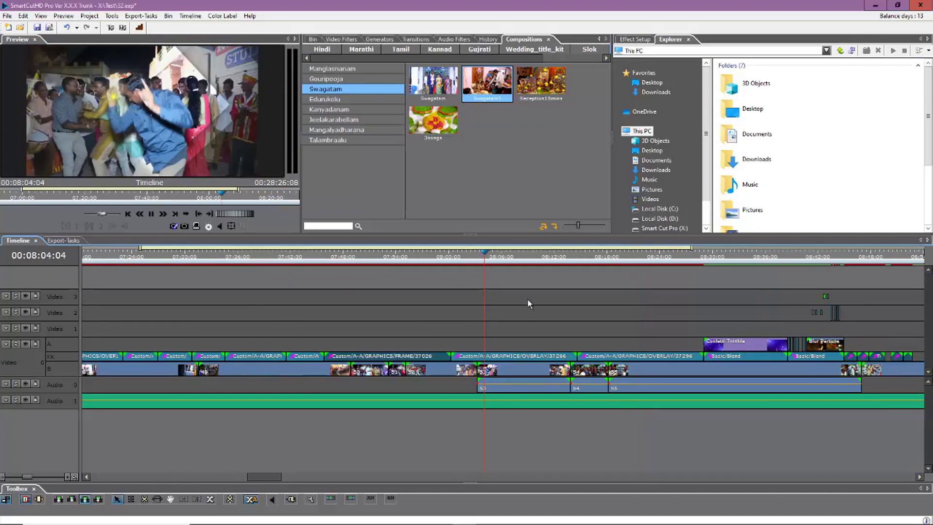
key("space")
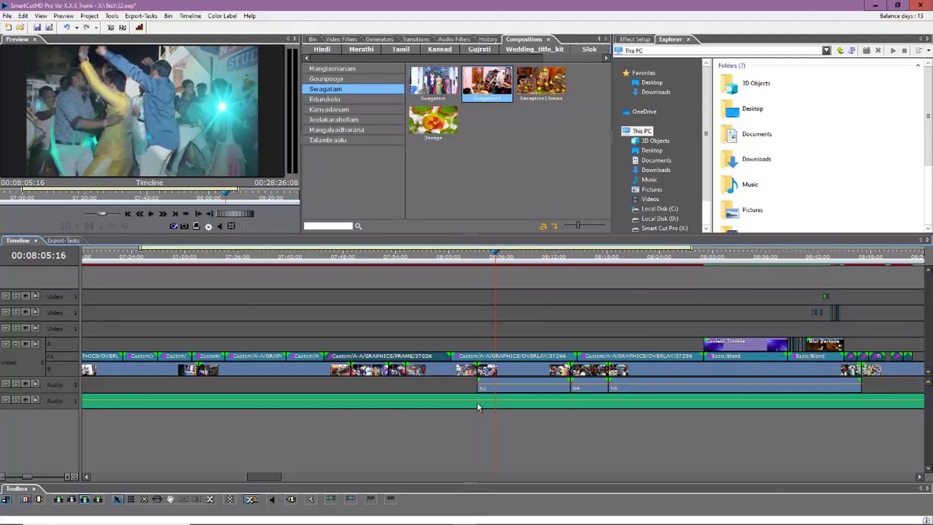
key("Up")
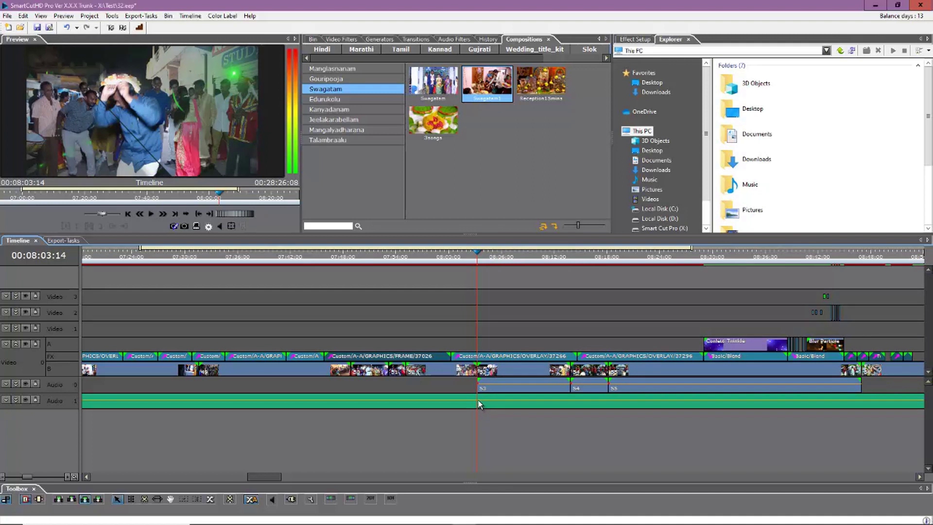
Add volume keyframes to the Swagatam music and the clips' original sound near the start and end of the dance clips
left_click(479, 404)
left_click(487, 399)
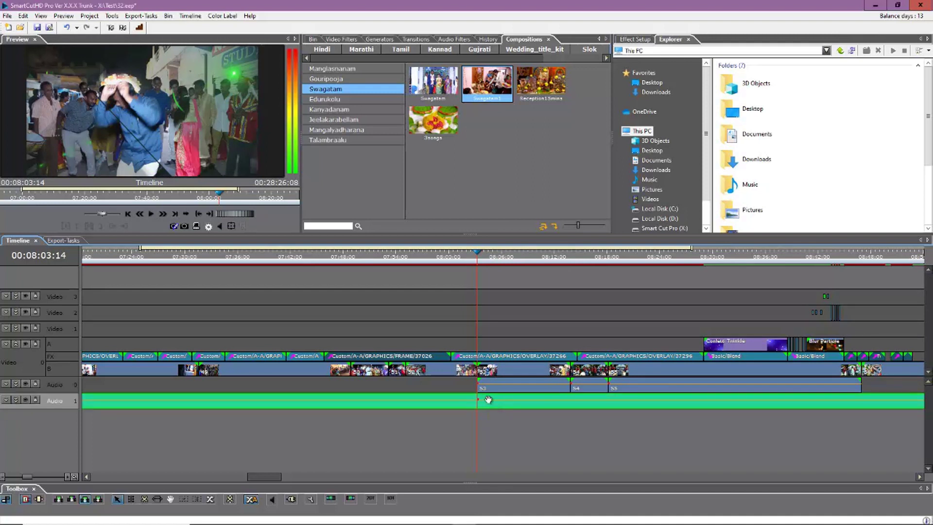
left_click(860, 399)
left_click(844, 399)
left_click(487, 384)
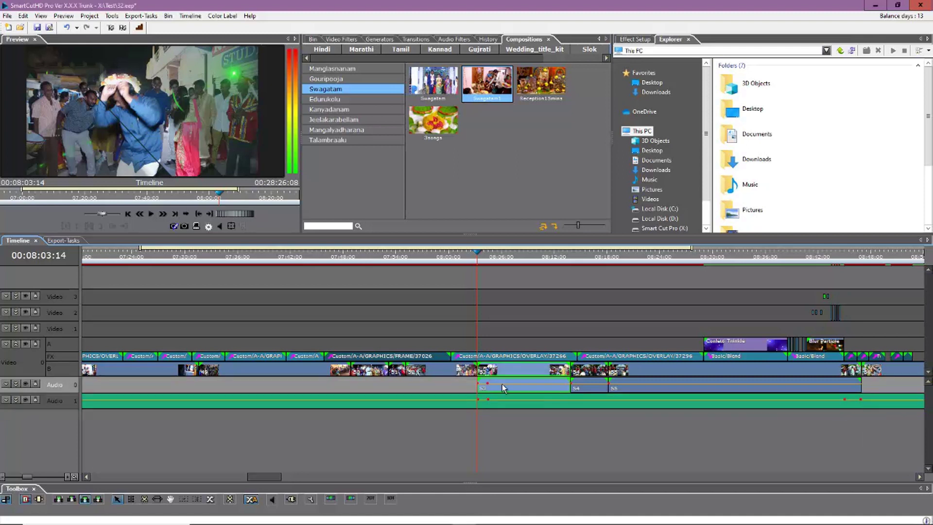
left_click(844, 383)
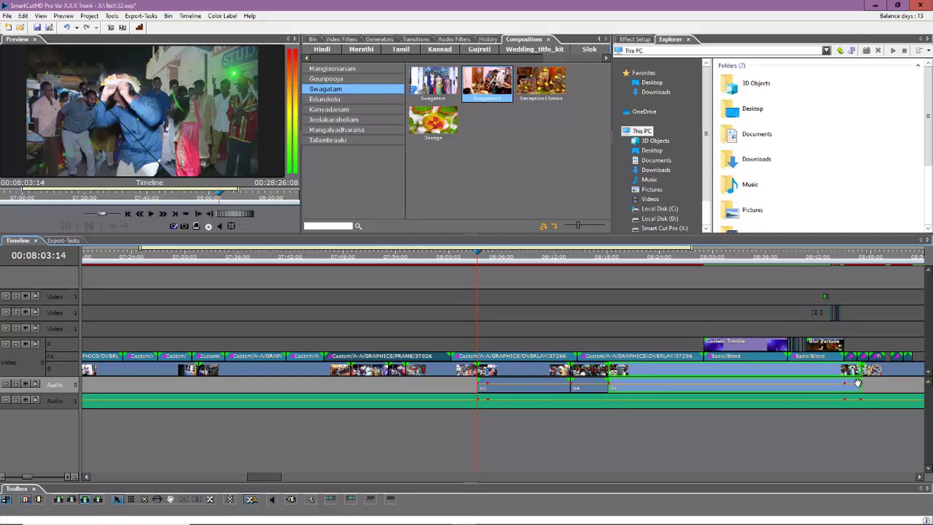
Lower the Swagatam music volume during the dance clips and fade their original sound in and out
left_click_drag(858, 385, 842, 404)
left_click_drag(488, 399, 486, 405)
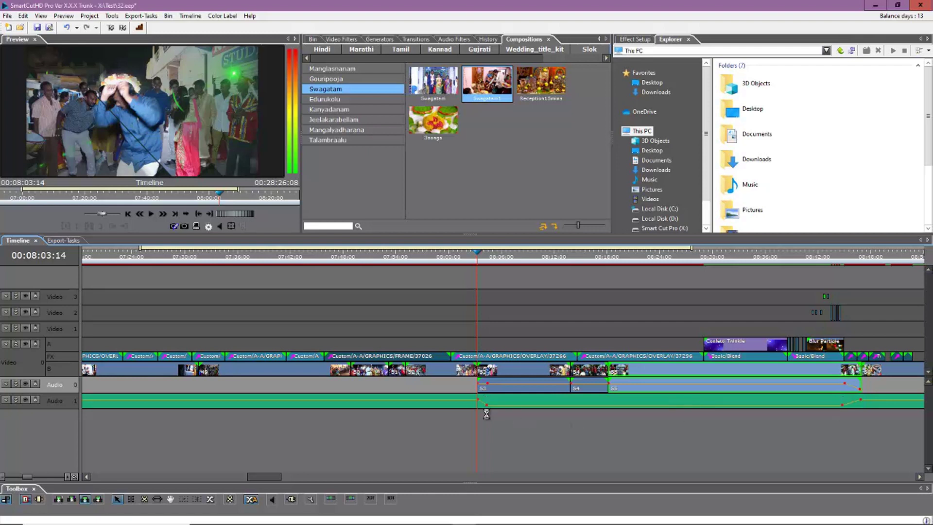
left_click(477, 383)
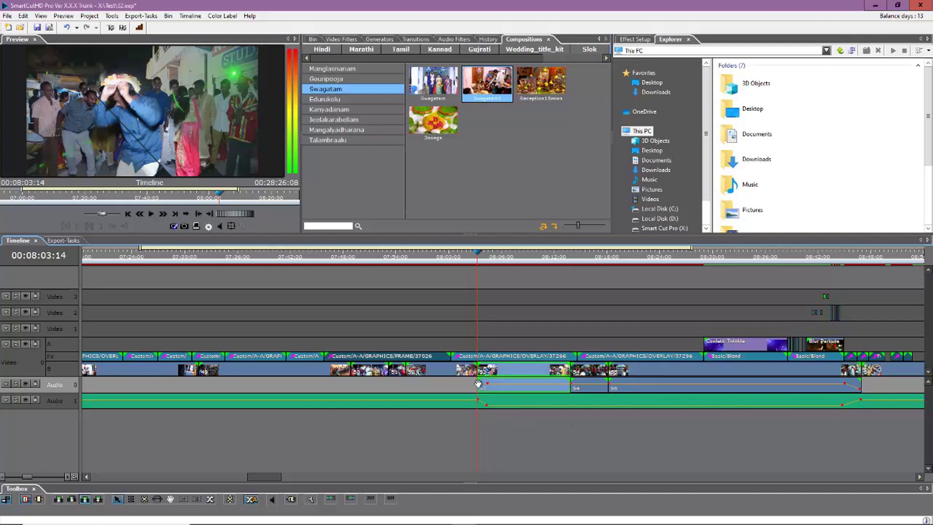
Play the audio mix across both fades, starting at about 08:01 and again near the end of the dance clips
left_click(459, 259)
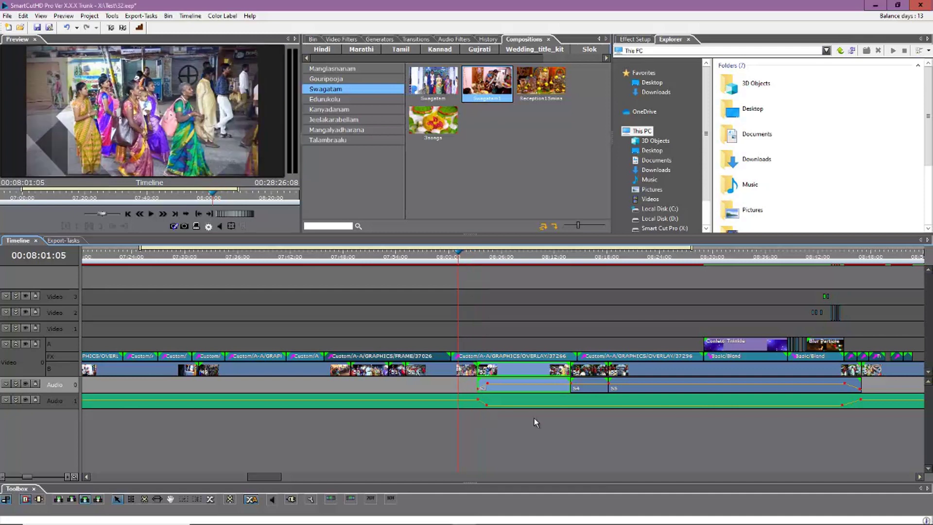
key("space")
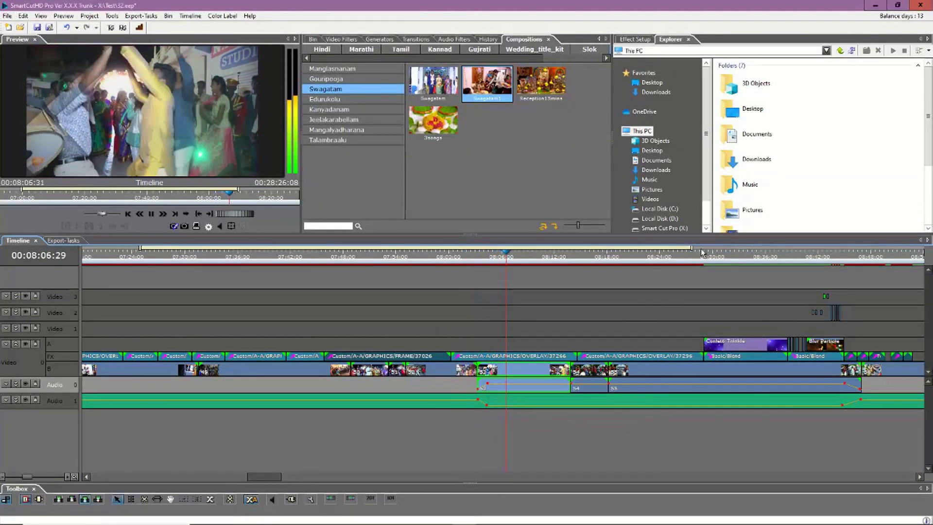
left_click(809, 258)
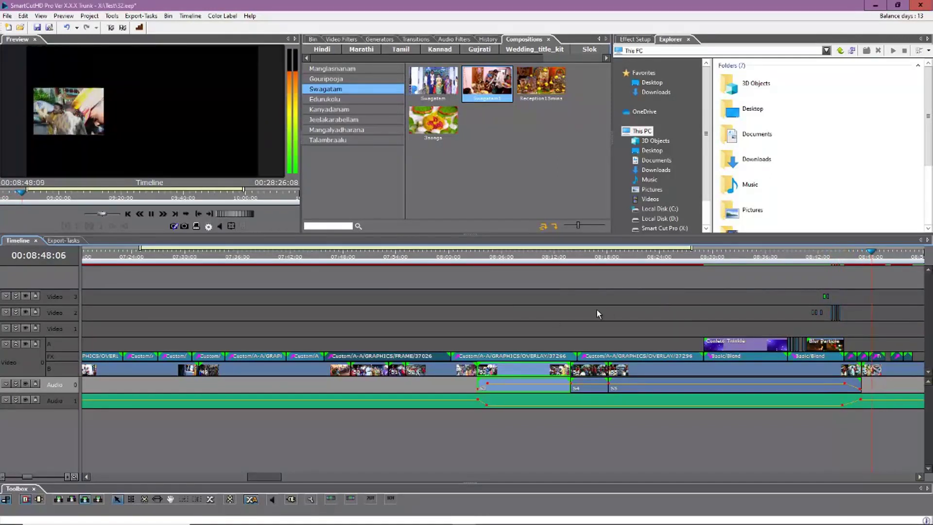
scroll(624, 333, "down", 3)
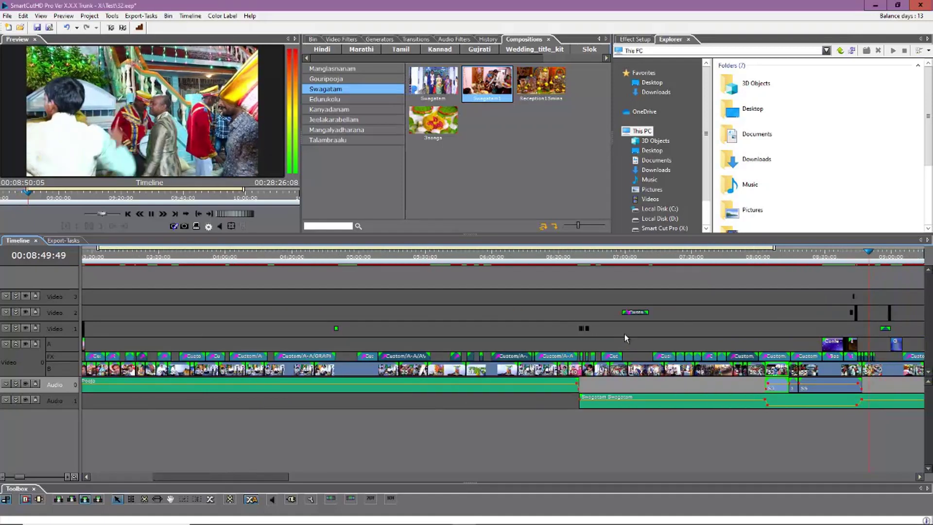
key("space")
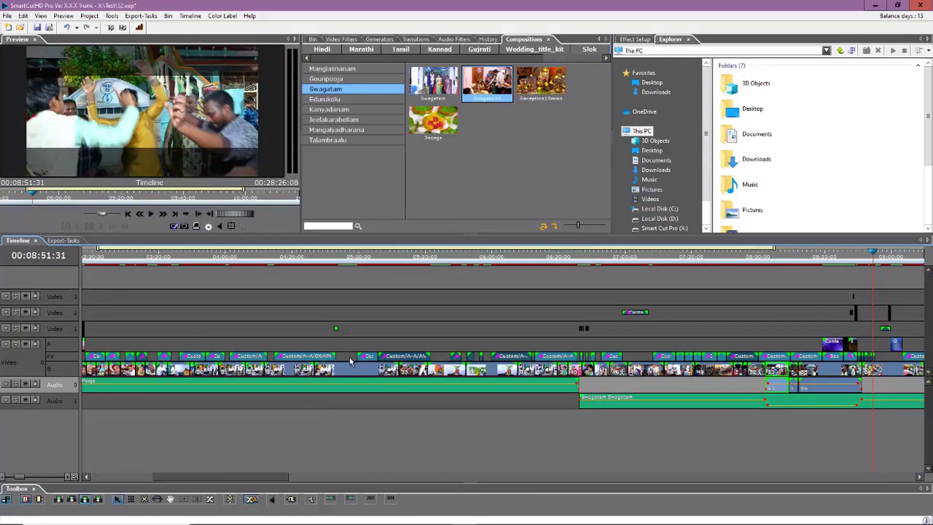
Select all effects and overlays of the edited sections together with the Mangala Snanam, Gouri Pooja and Swagatam songs
scroll(349, 357, "down", 2)
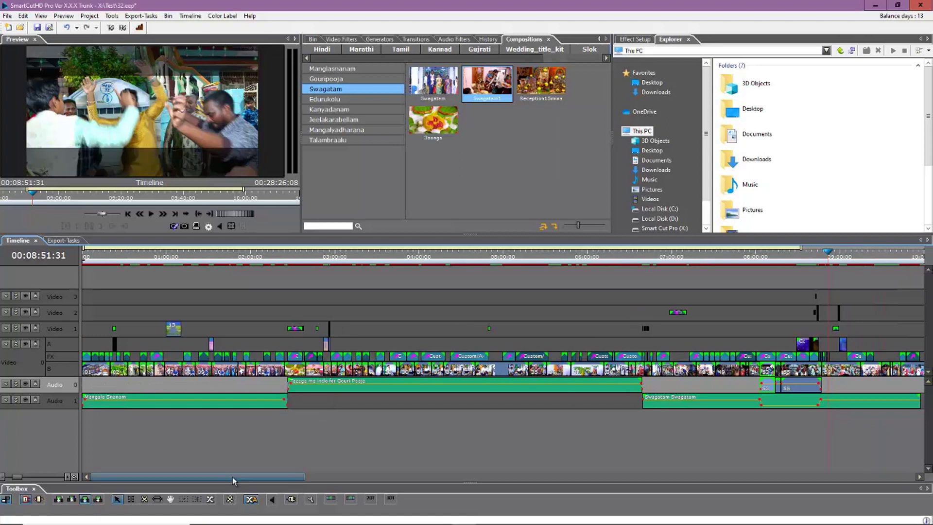
scroll(300, 372, "down", 2)
scroll(299, 372, "down", 2)
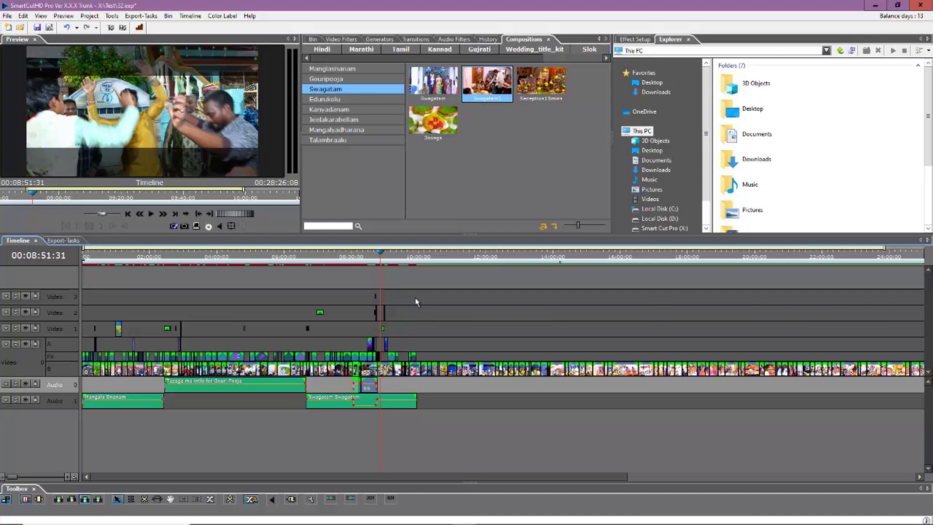
left_click_drag(440, 294, 68, 358)
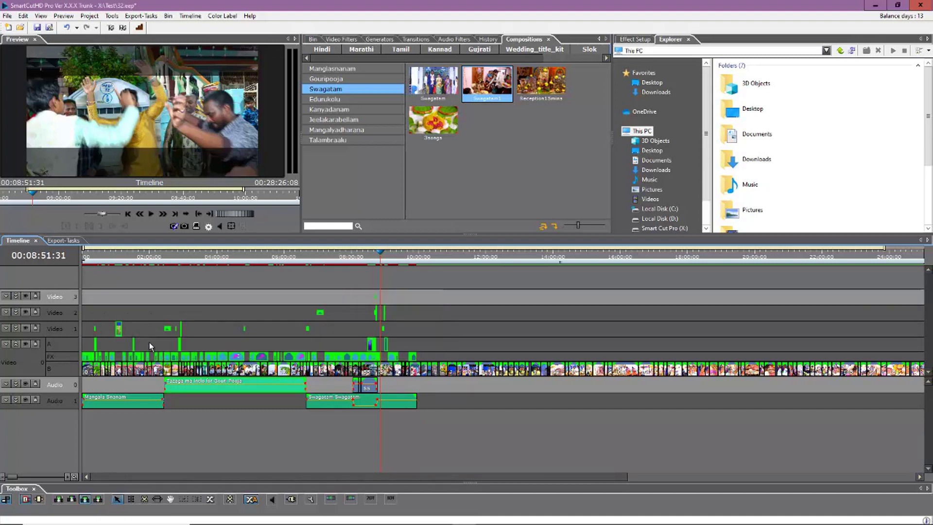
left_click(141, 407)
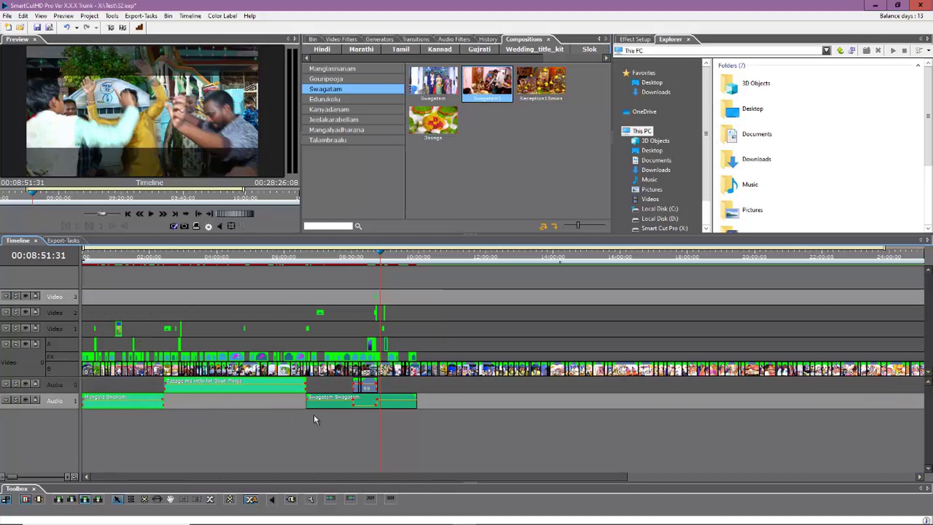
left_click(325, 405)
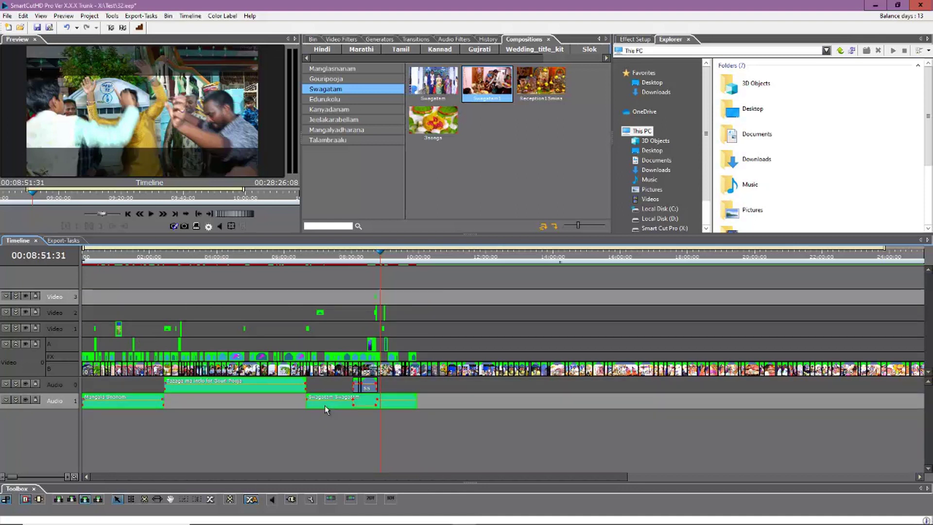
Start saving the selection as a composition in the Telugu Kanyadanam folder, naming it Song12
right_click(324, 405)
left_click(365, 482)
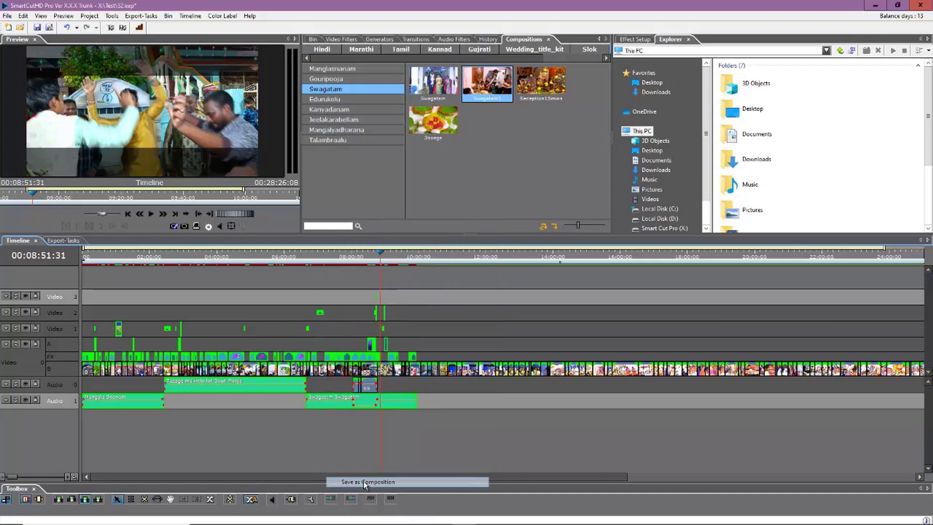
left_click(368, 138)
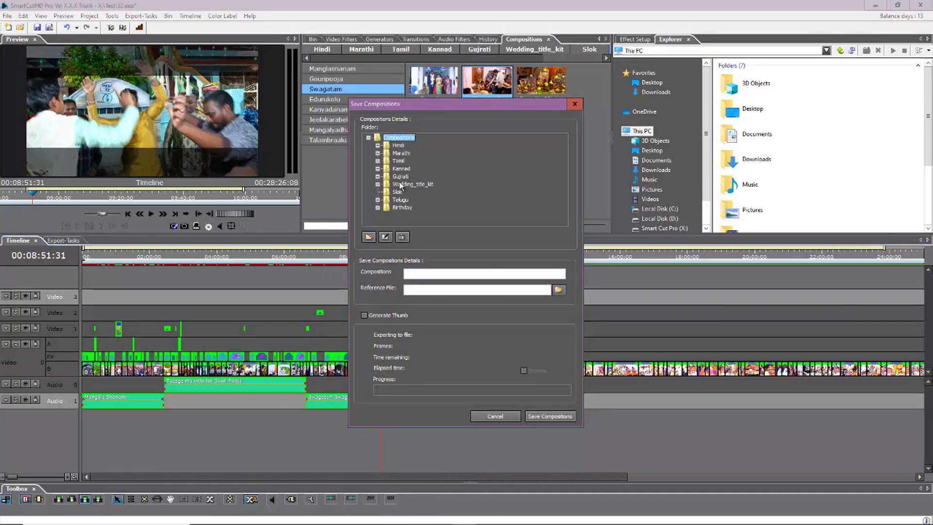
scroll(381, 203, "down", 2)
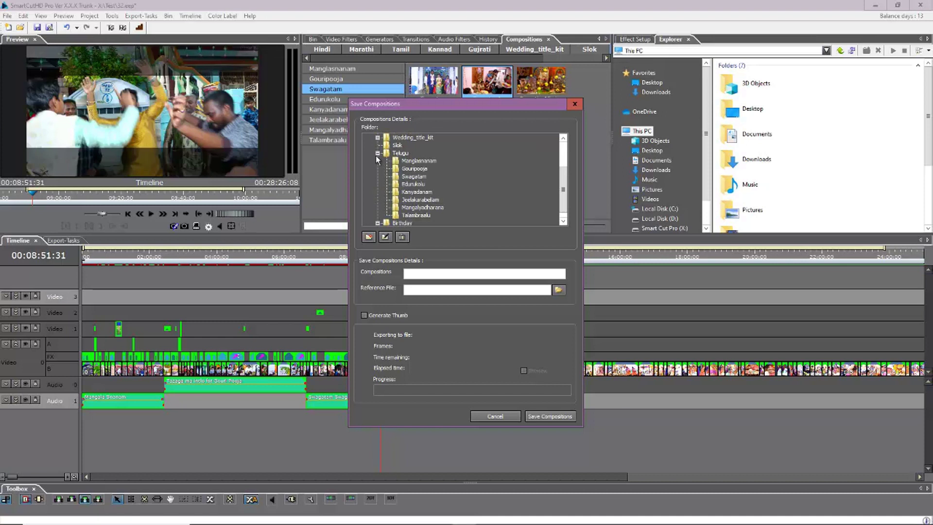
left_click(377, 153)
left_click(379, 200)
left_click(416, 191)
left_click(431, 274)
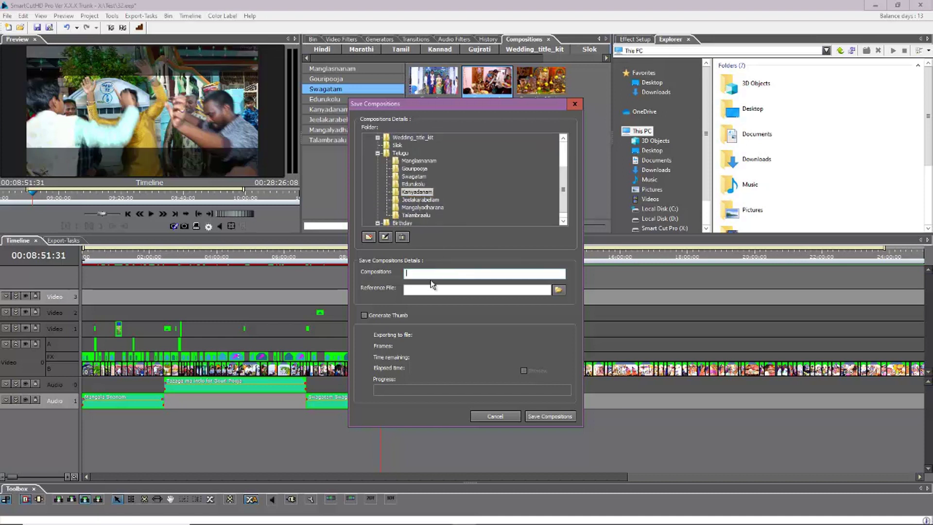
type("Song 12")
Assign the reference clip from the Kanyadanam project folder as the reference file and save the composition
left_click(558, 289)
left_click(558, 165)
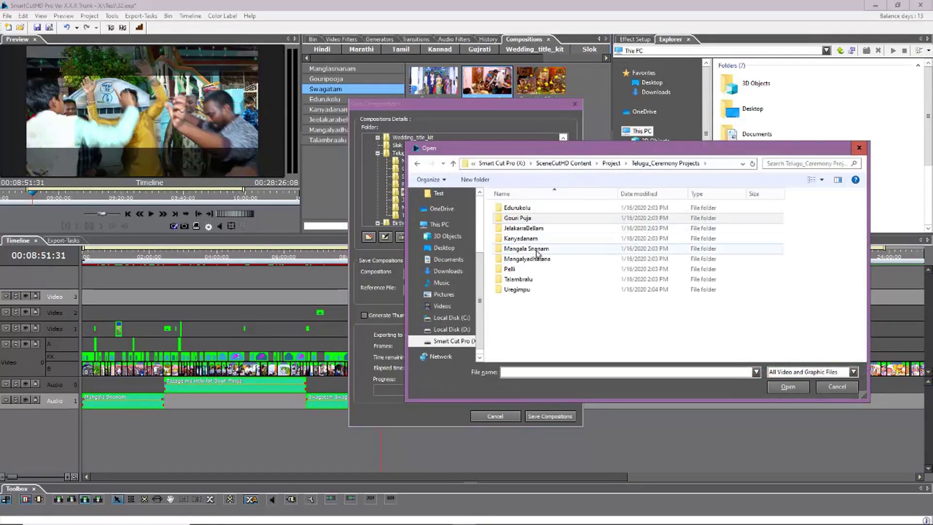
double_click(521, 238)
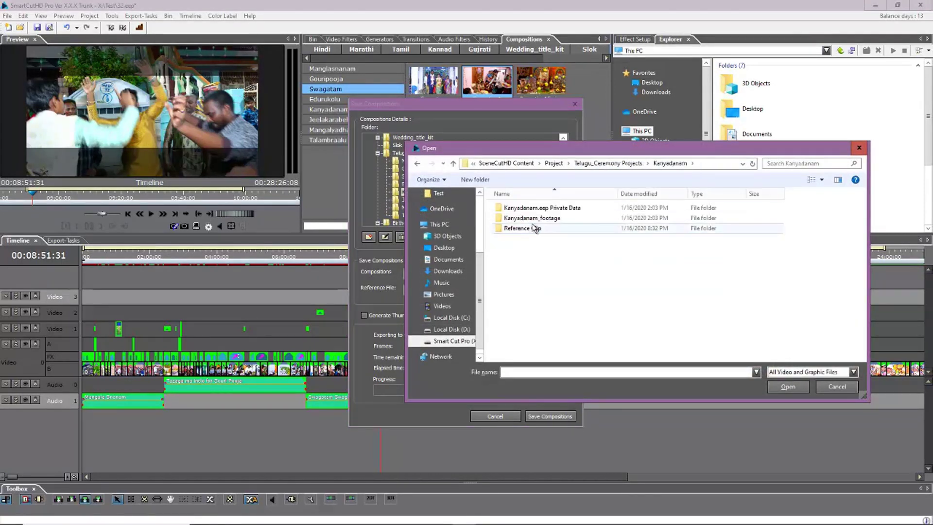
double_click(532, 227)
double_click(518, 220)
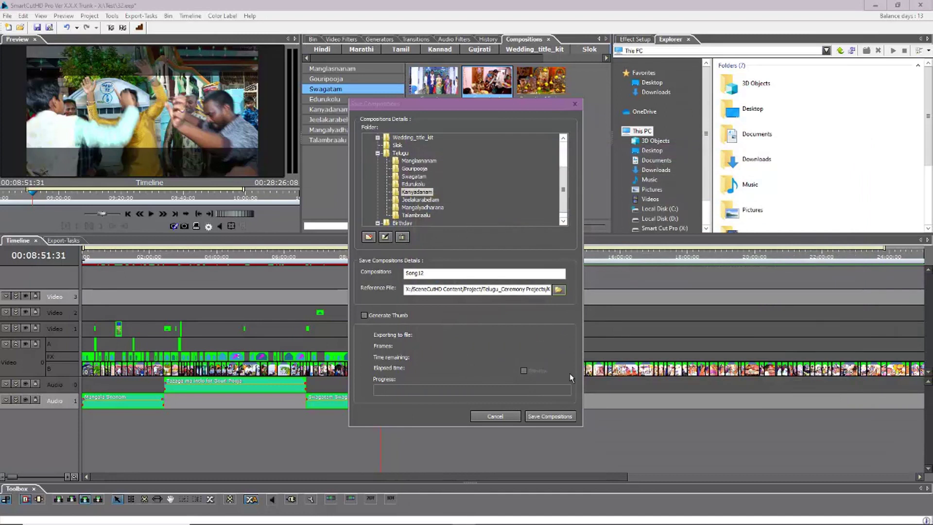
left_click(544, 416)
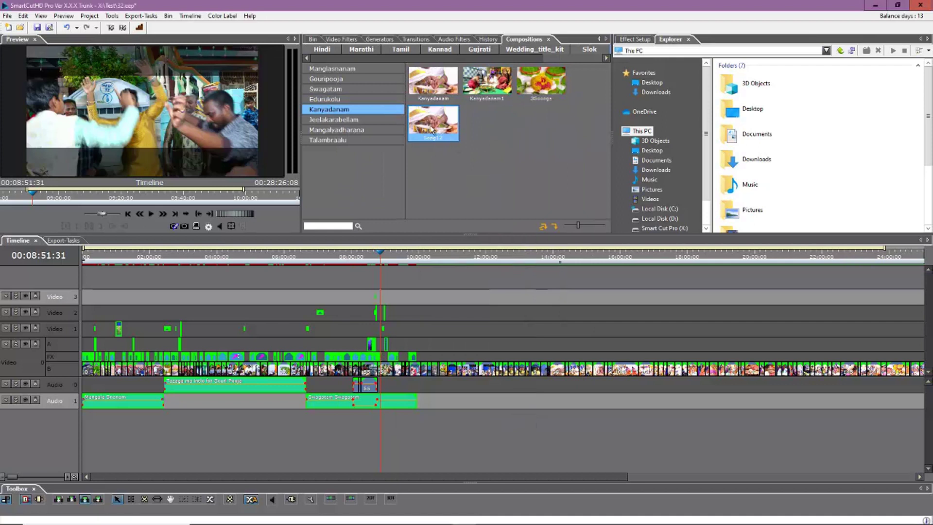
left_click(419, 326)
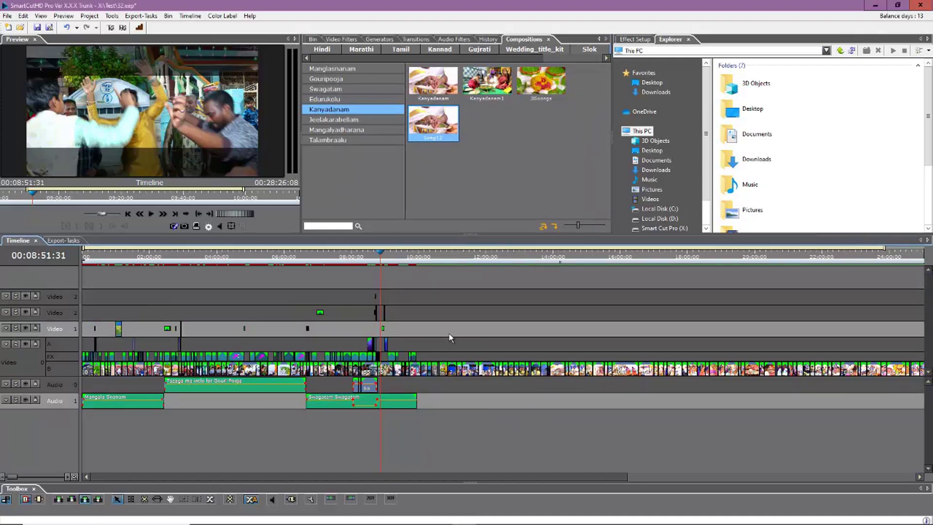
Delete all clips, effects and songs from the timeline and target the Video 0 B track at the start
left_click(445, 334)
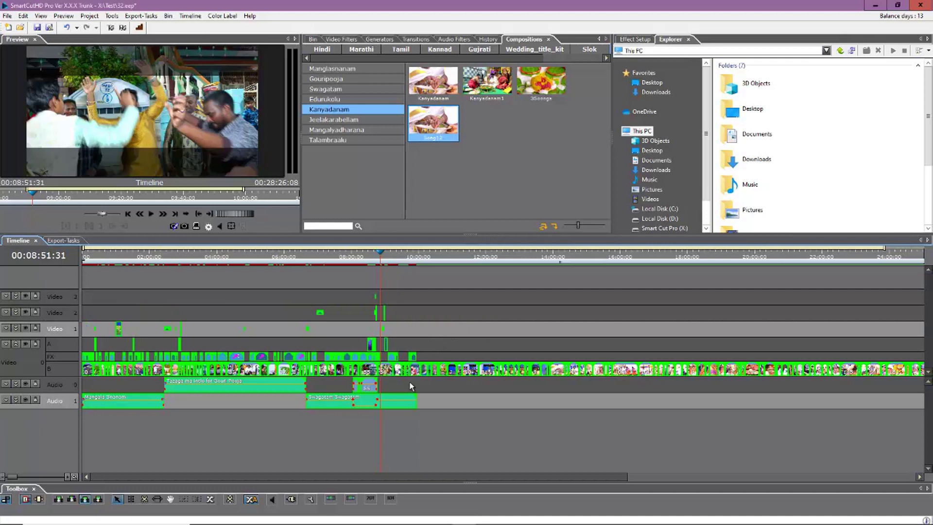
key("Delete")
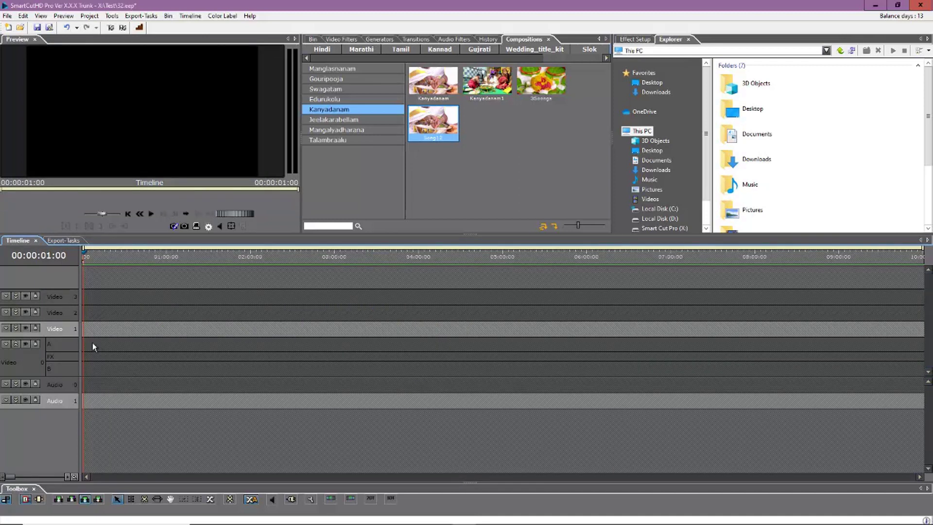
key("Home")
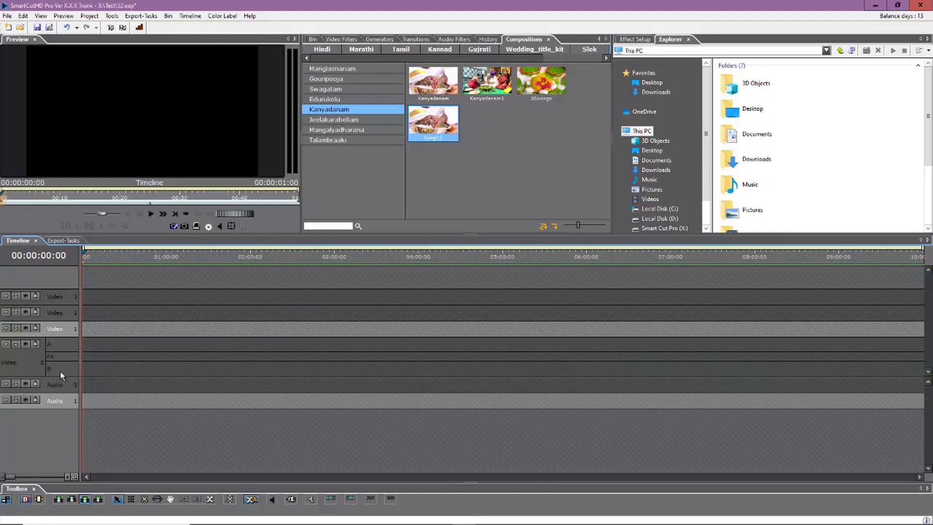
left_click(63, 369)
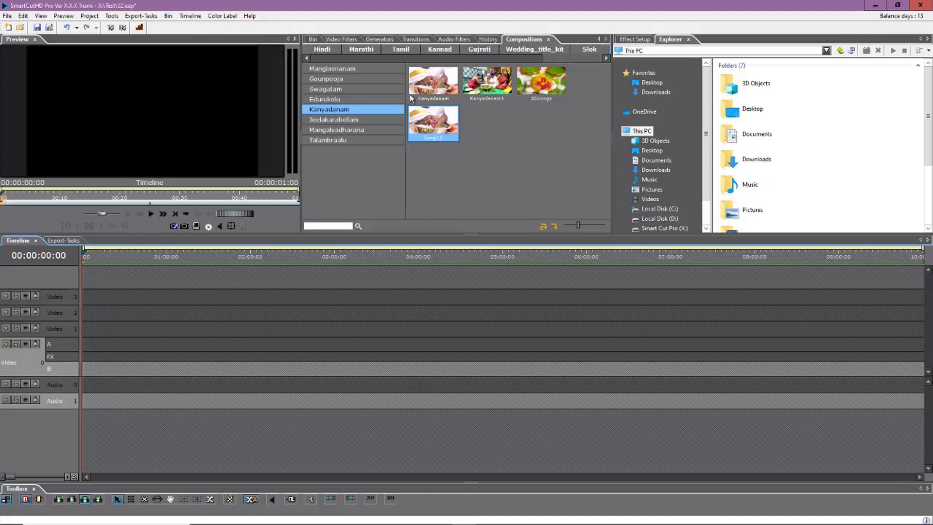
Place all the wedding clips from the bin onto the Video 0 B track, starting at 00:00:00:00
left_click(312, 39)
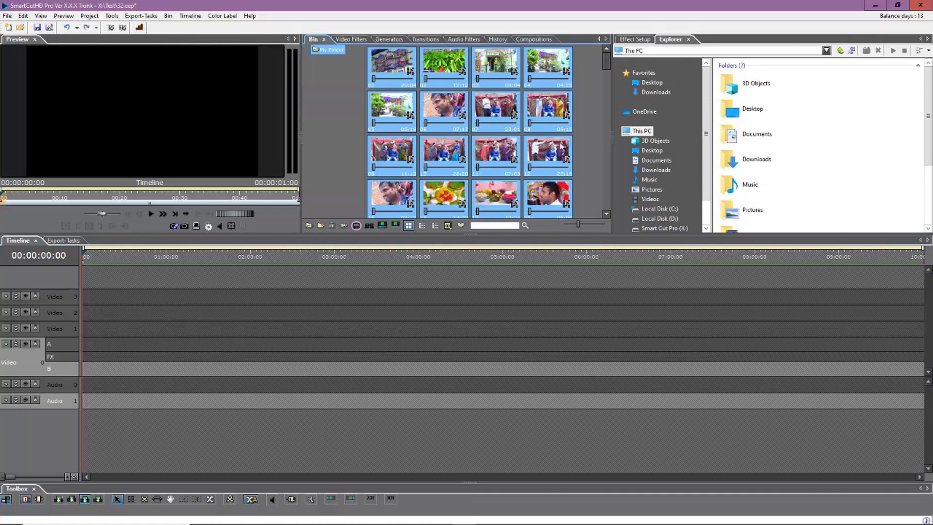
left_click(546, 117)
left_click_drag(607, 61, 605, 177)
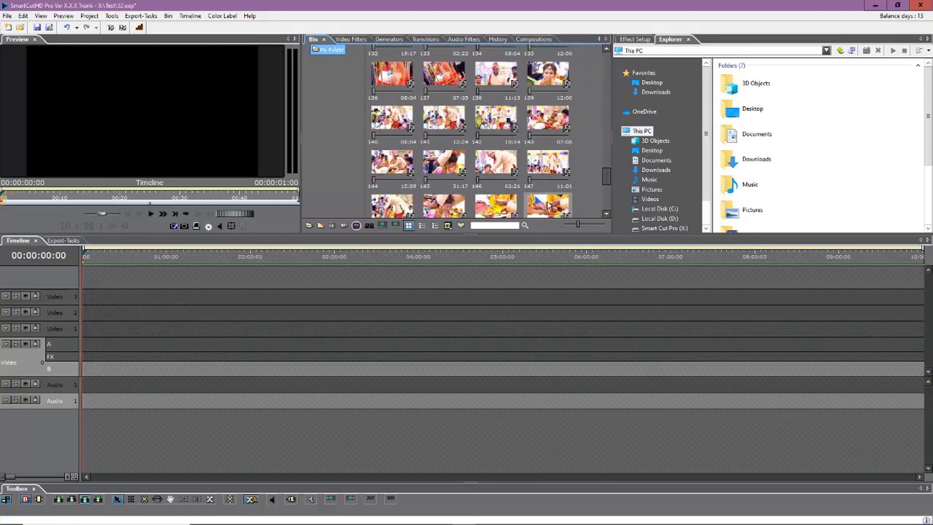
left_click(538, 162)
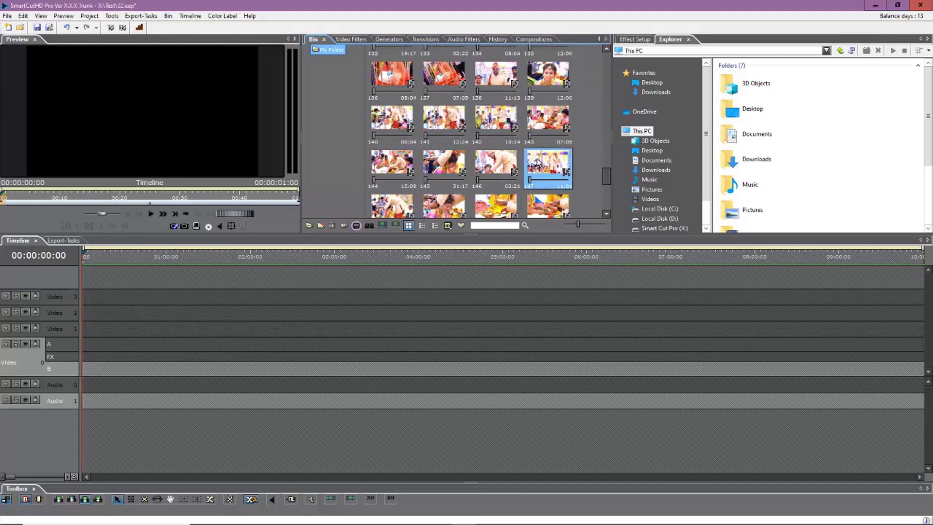
key("ctrl+a")
left_click_drag(406, 108, 84, 362)
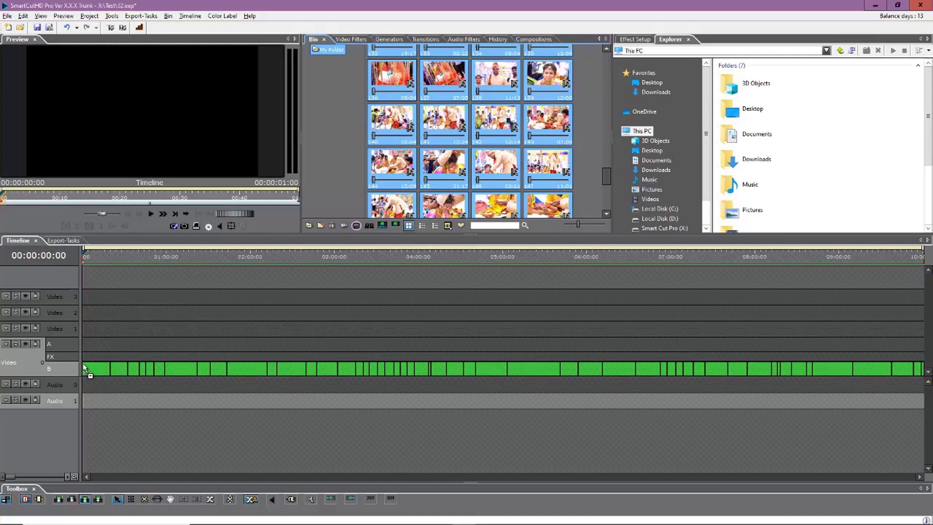
left_click_drag(210, 370, 171, 383)
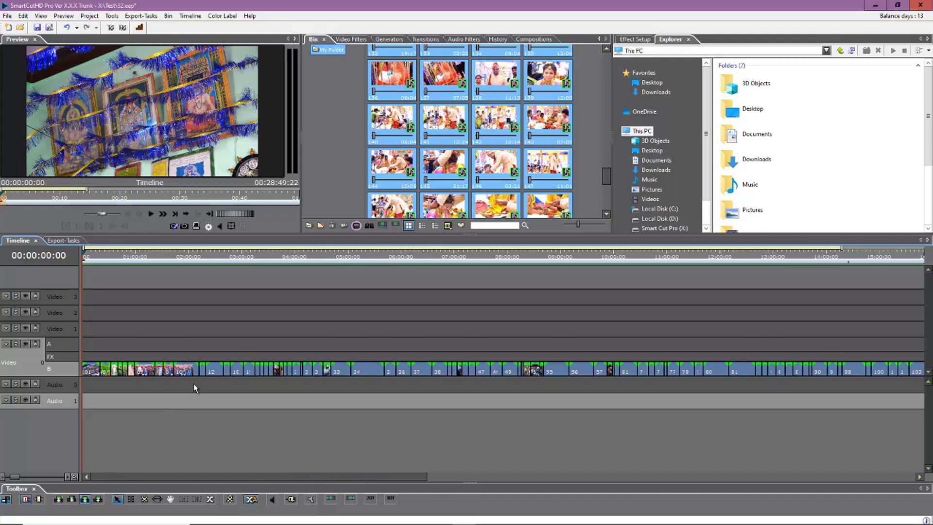
scroll(194, 383, "down", 3)
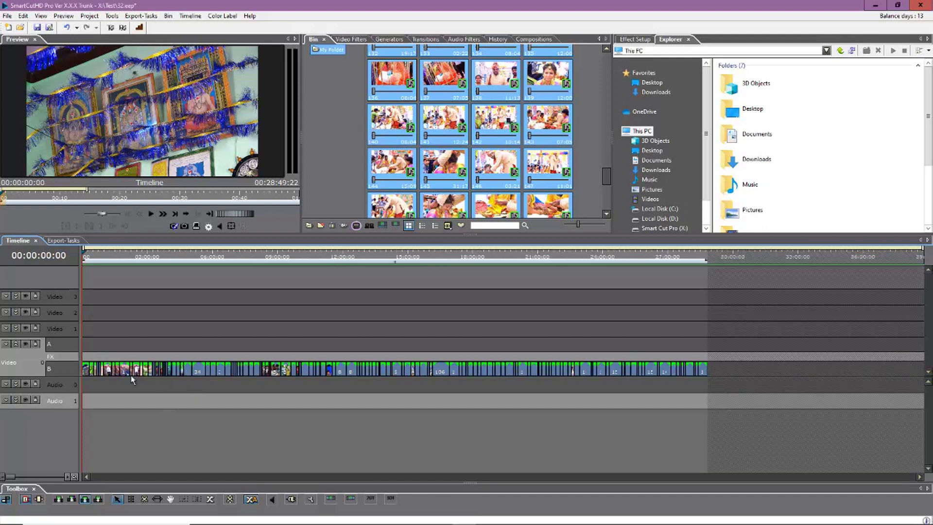
Apply the saved Song12 composition from the Kanyadanam category to the fresh clips on the timeline
left_click(529, 41)
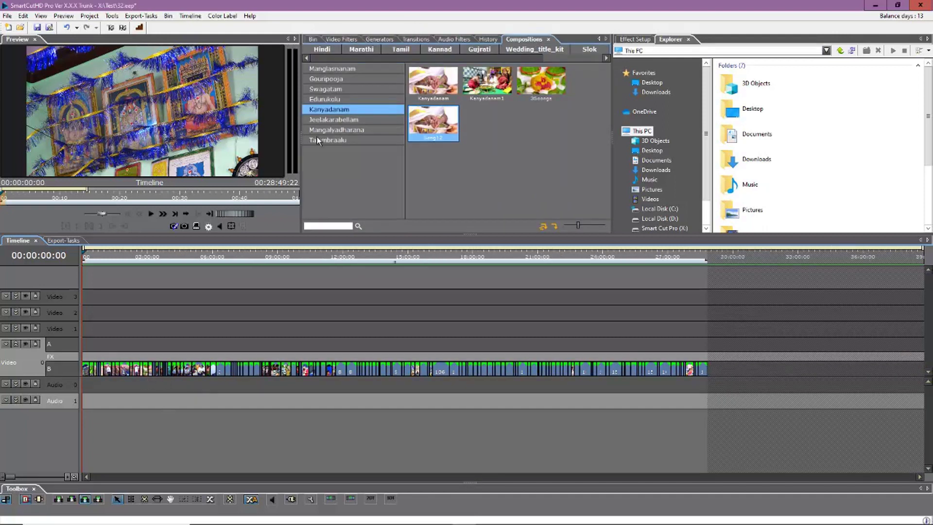
left_click(365, 119)
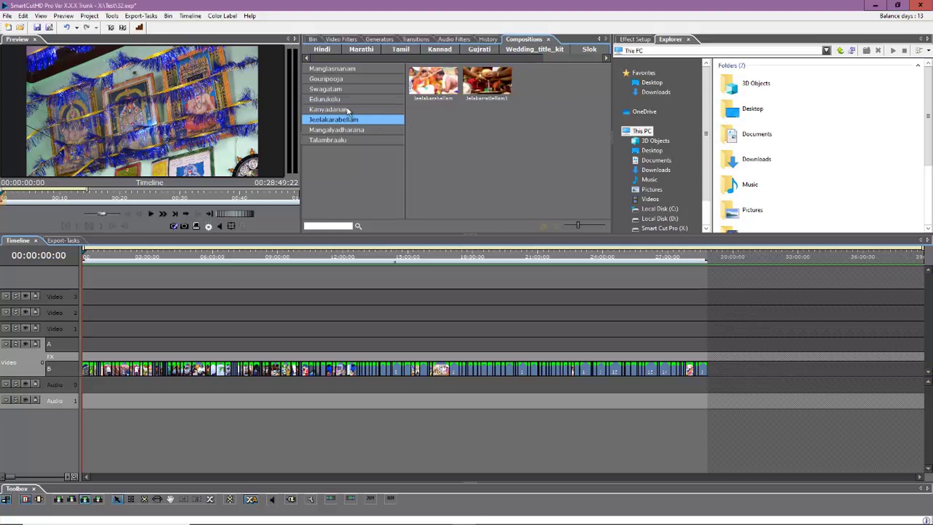
key("Up")
left_click(425, 121)
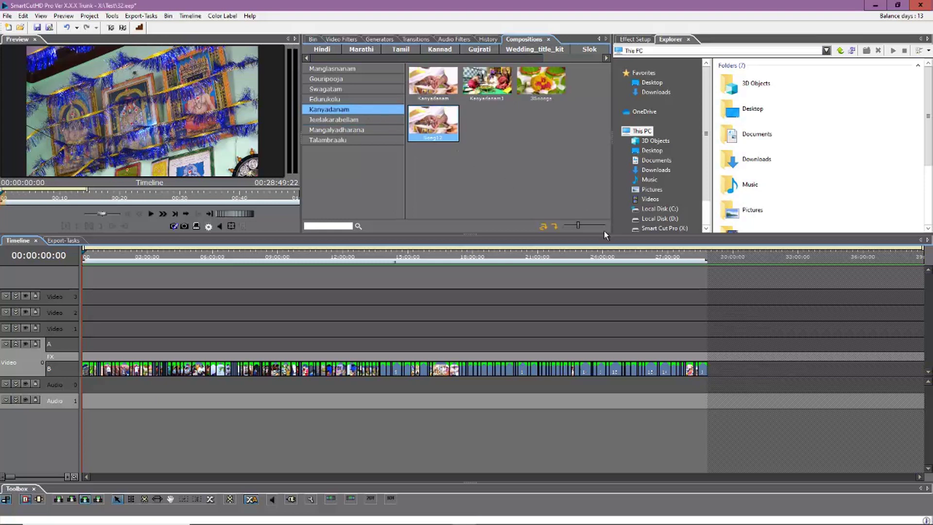
left_click(556, 227)
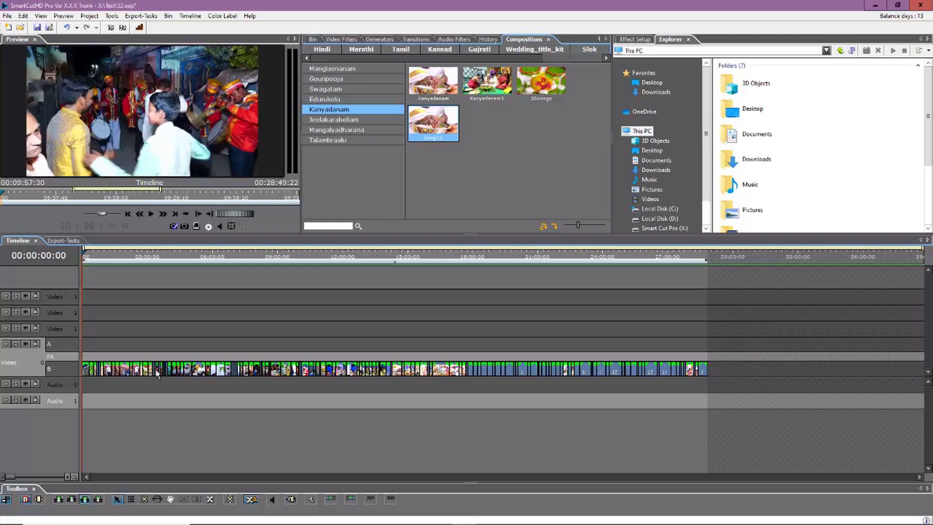
Scrub through the applied composition from the start to about 03:28, checking its effects and overlays
left_click(87, 257)
left_click_drag(92, 256, 143, 259)
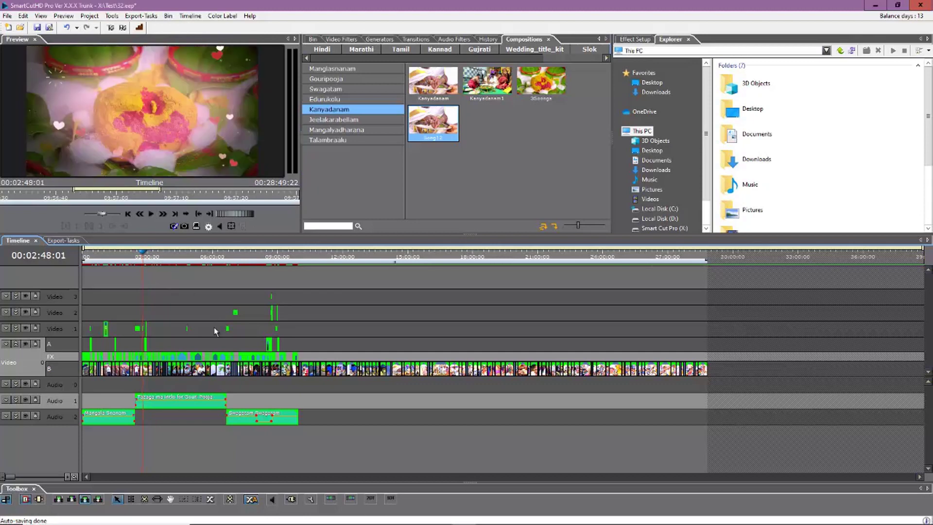
scroll(214, 328, "up", 3)
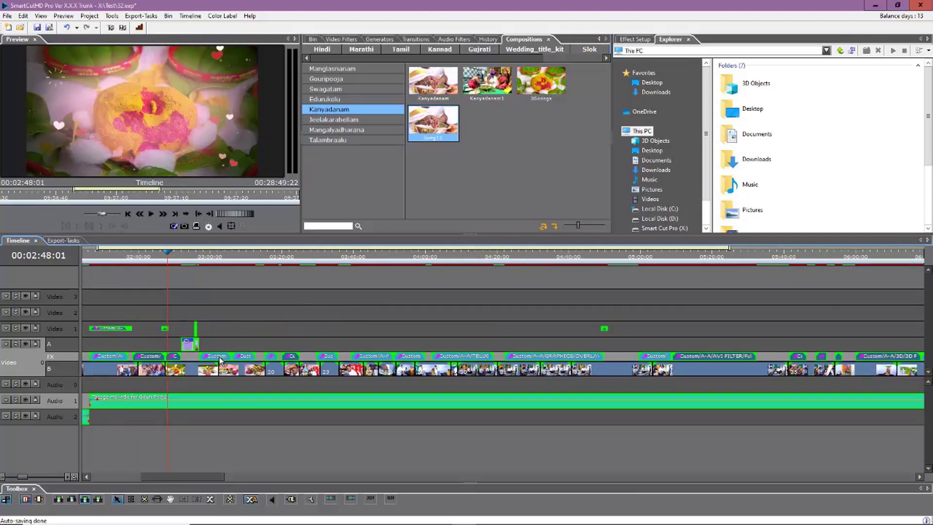
left_click(196, 258)
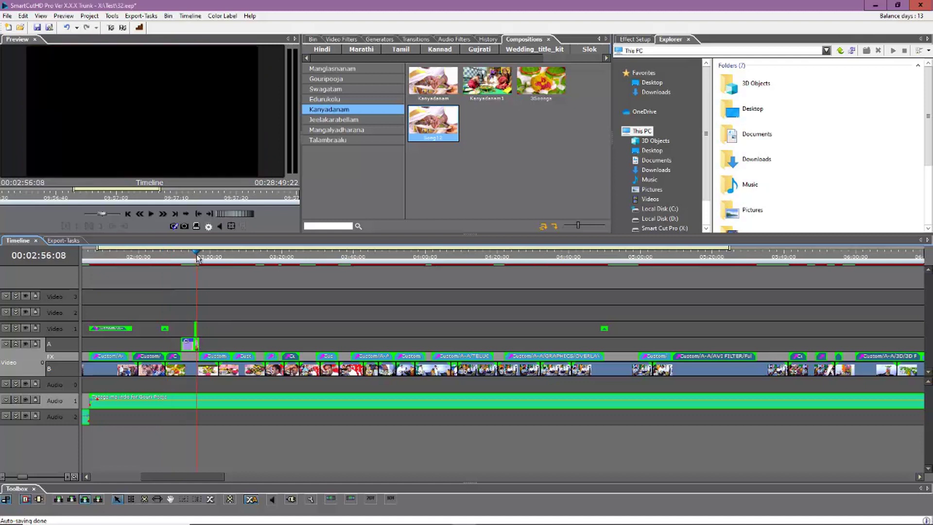
left_click_drag(197, 257, 311, 266)
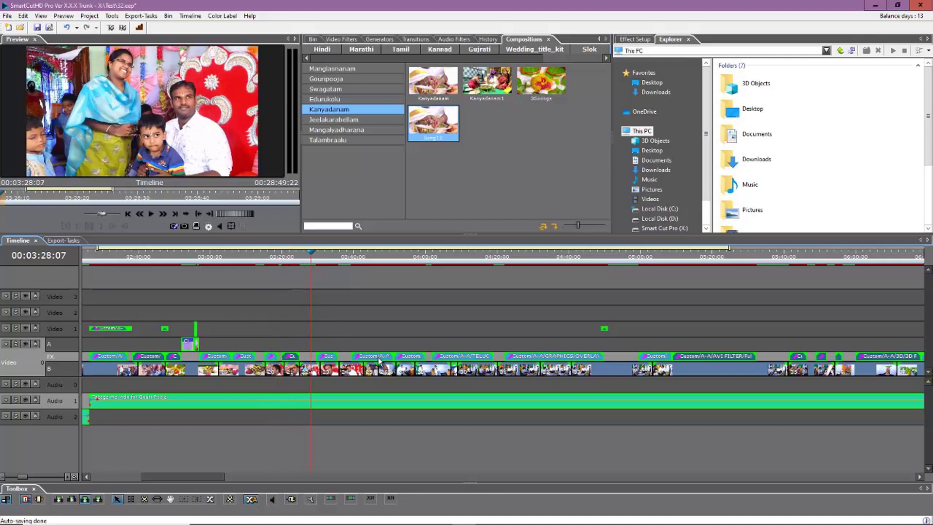
mouse_move(378, 359)
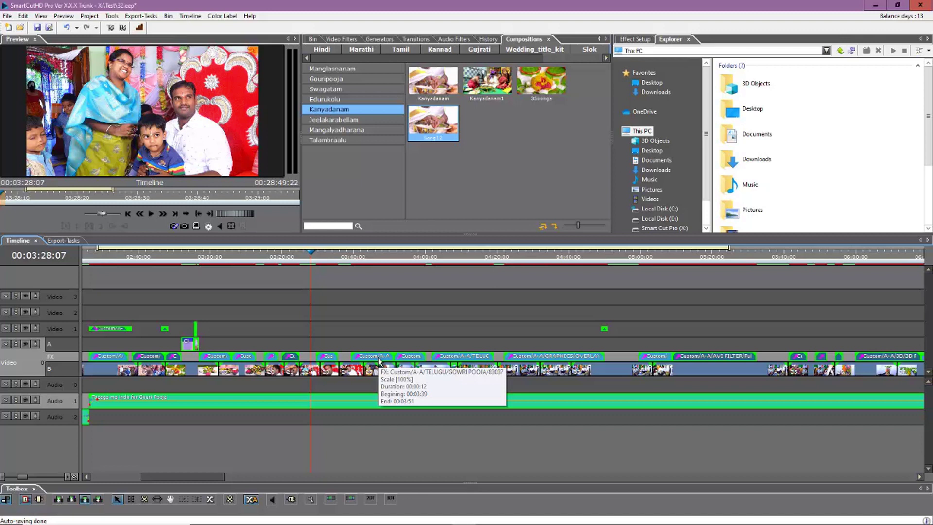
scroll(378, 359, "down", 5)
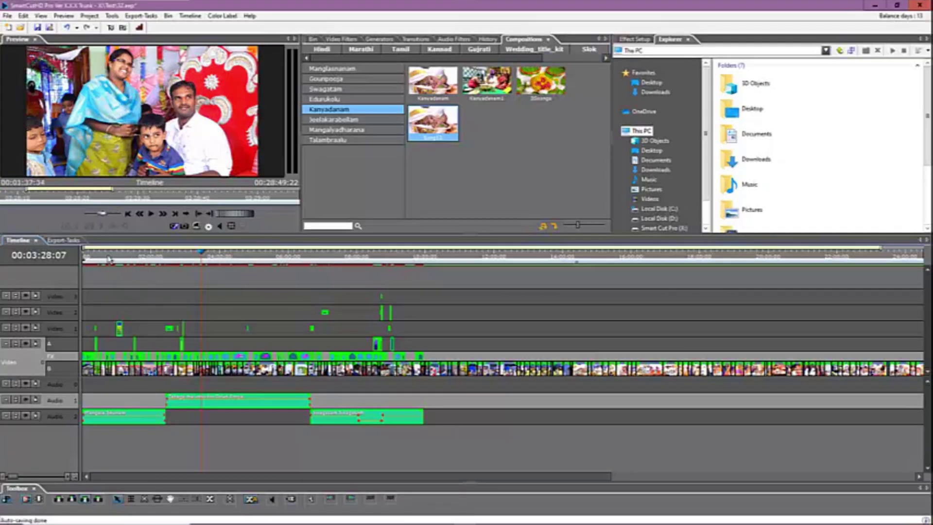
Set the insertion point to the timeline start and target the Video 0 B track
left_click_drag(109, 259, 66, 265)
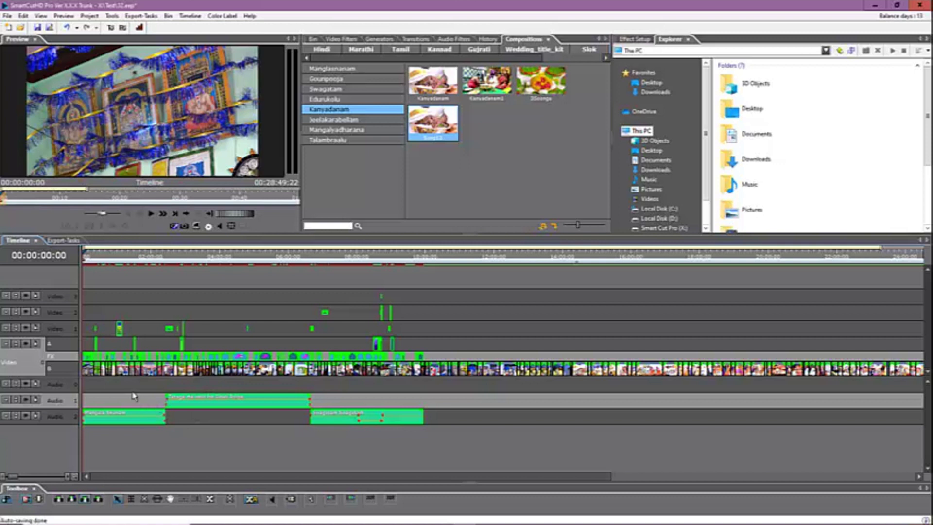
left_click(71, 372)
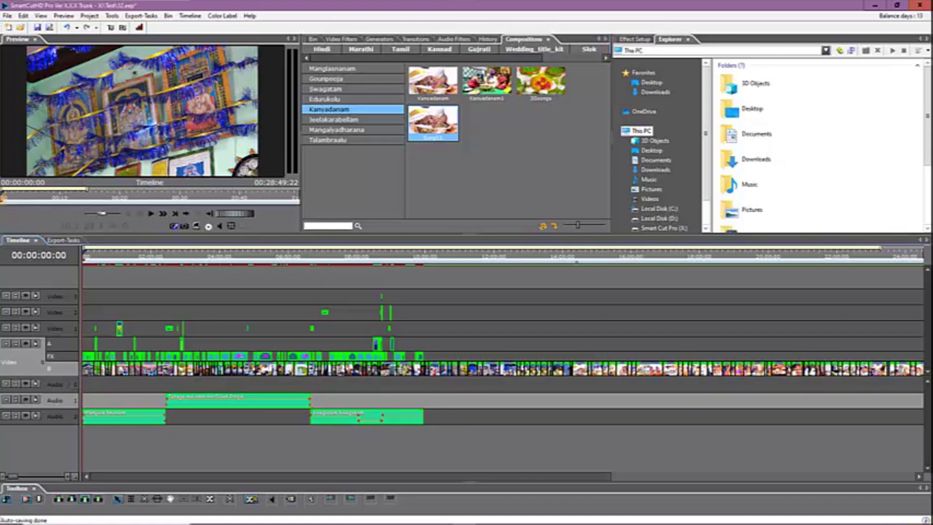
scroll(189, 365, "down", 3)
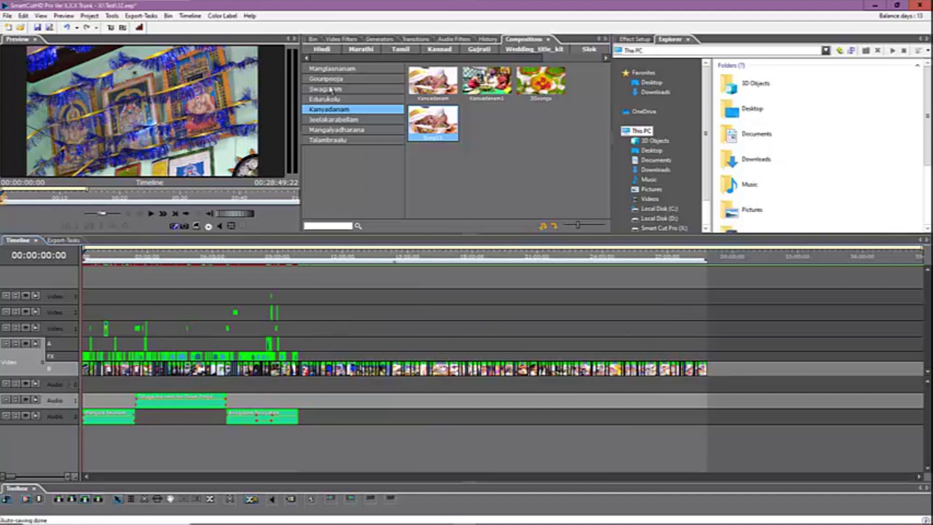
Import all timeline clips of the HD_Prewedding_Teaser With Hightlight_final 02 project into the bin
left_click(312, 38)
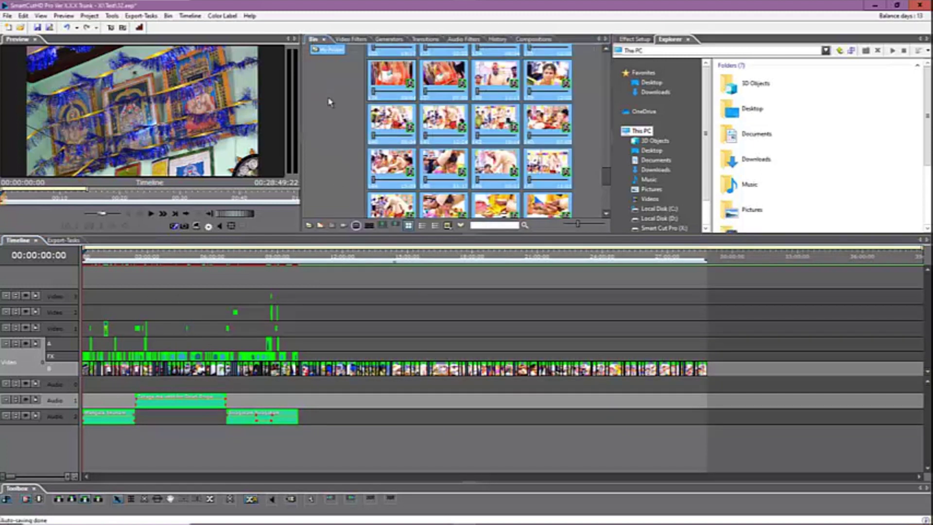
left_click(330, 102)
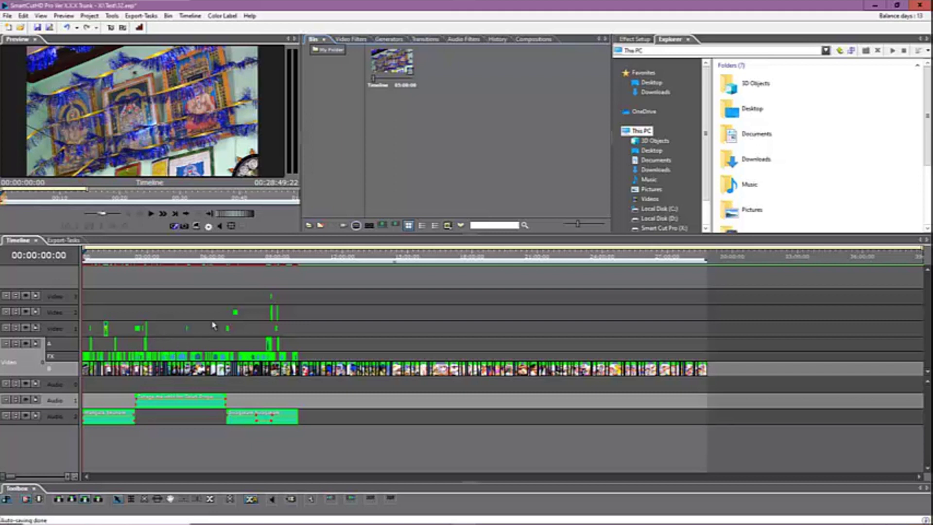
right_click(451, 131)
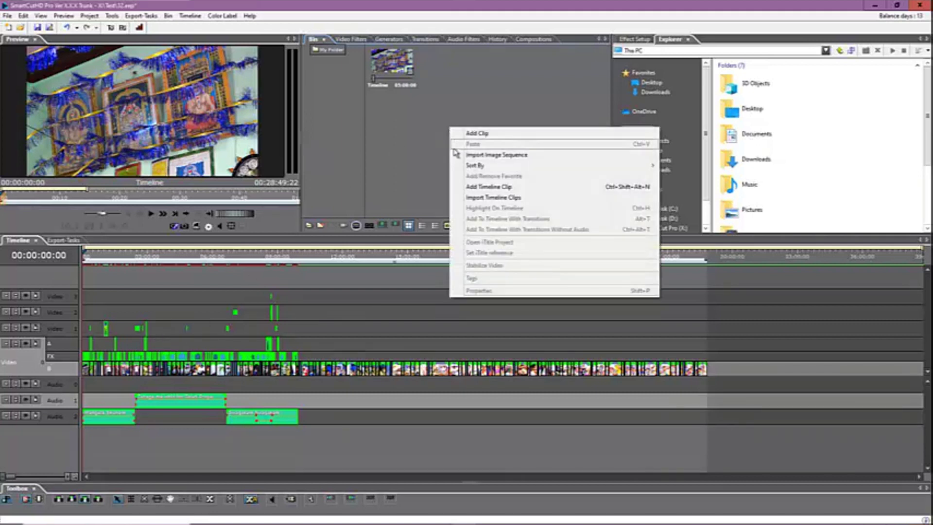
left_click(495, 198)
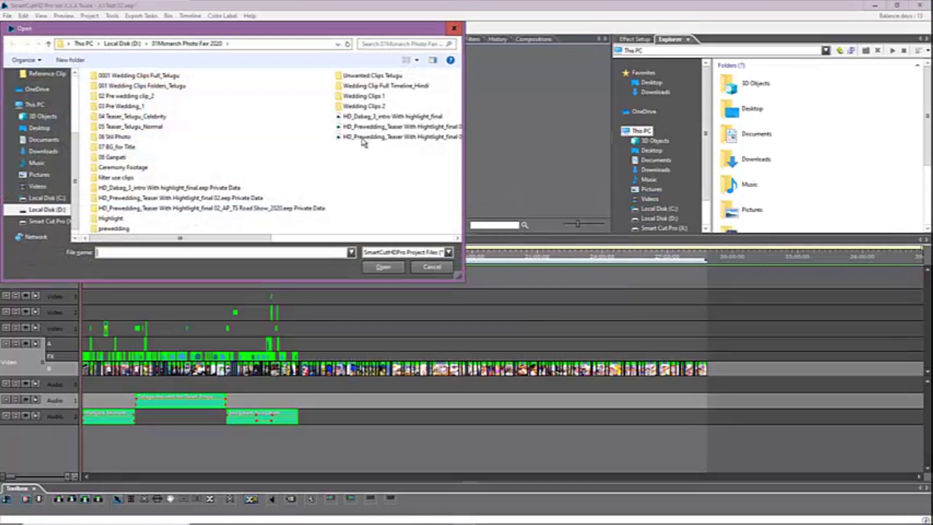
left_click(365, 127)
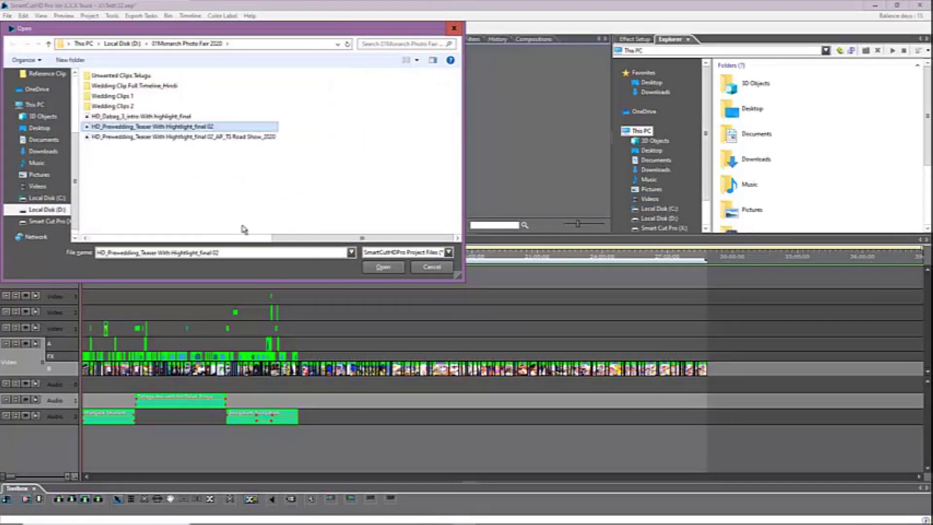
left_click(381, 267)
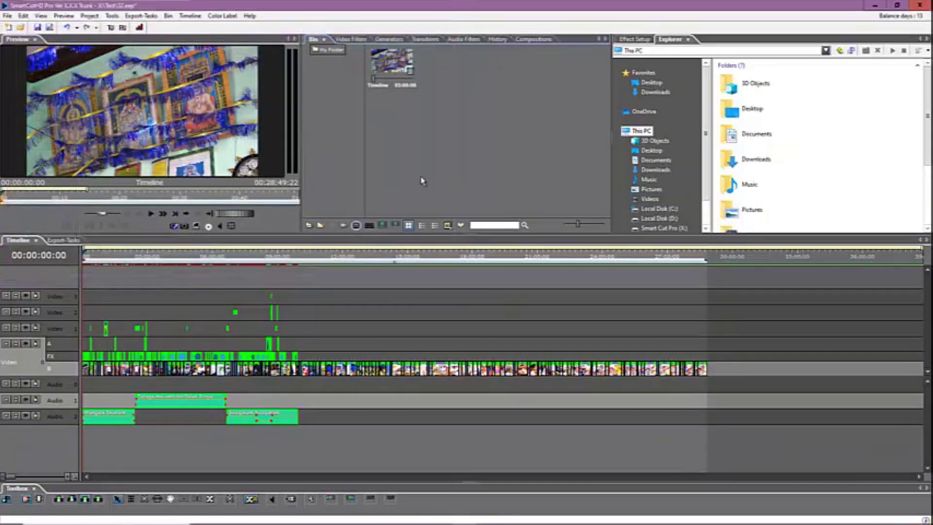
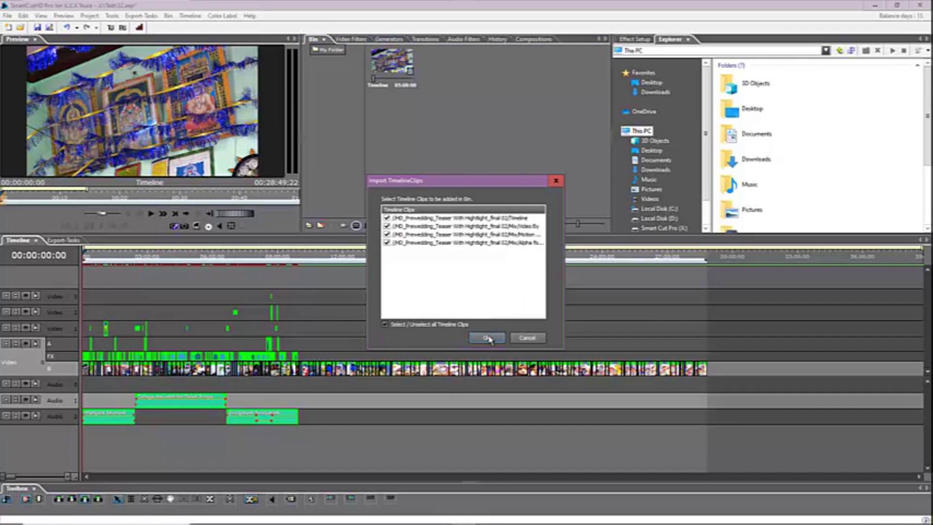
left_click(487, 339)
Insert the prewedding teaser's Timeline clip from its imported folder before the wedding clips on the Video 0 B track
left_click(306, 60)
left_click(338, 60)
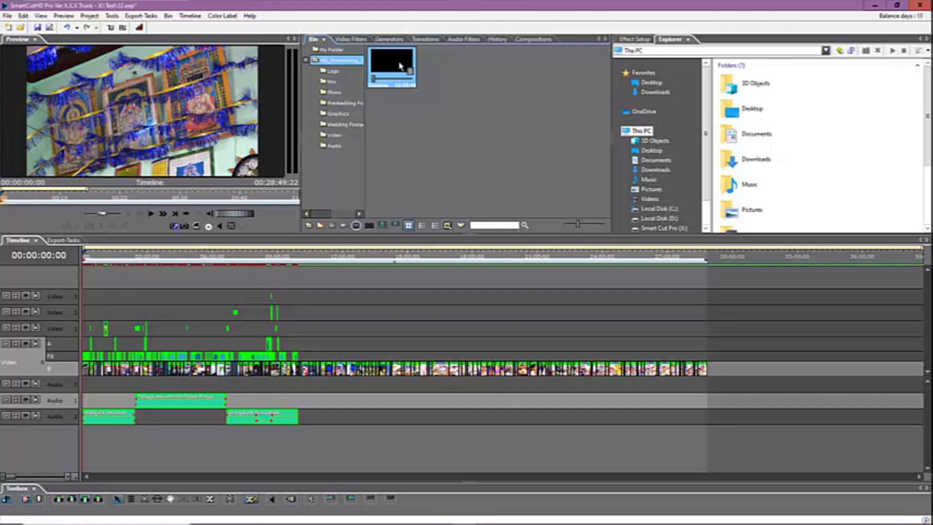
left_click_drag(400, 61, 81, 368)
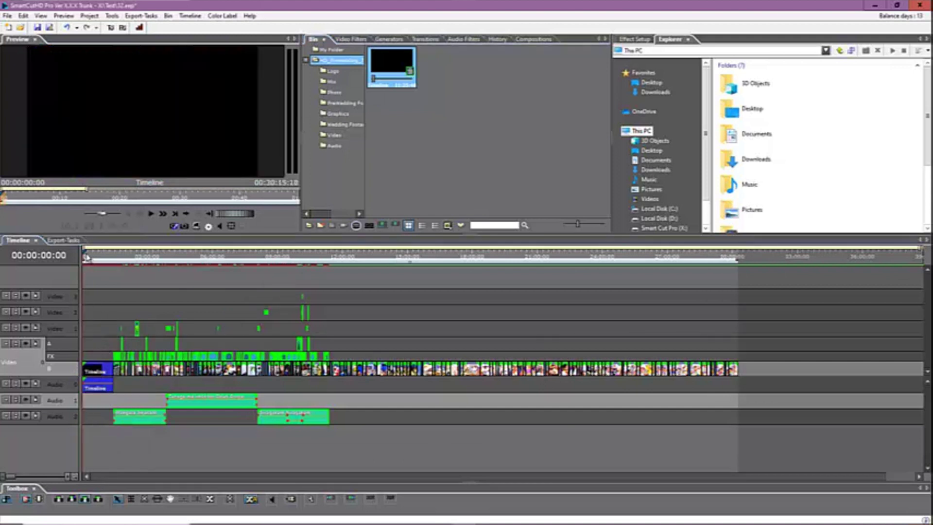
Play the inserted prewedding teaser from the start and check it again at about 14 seconds
key("space")
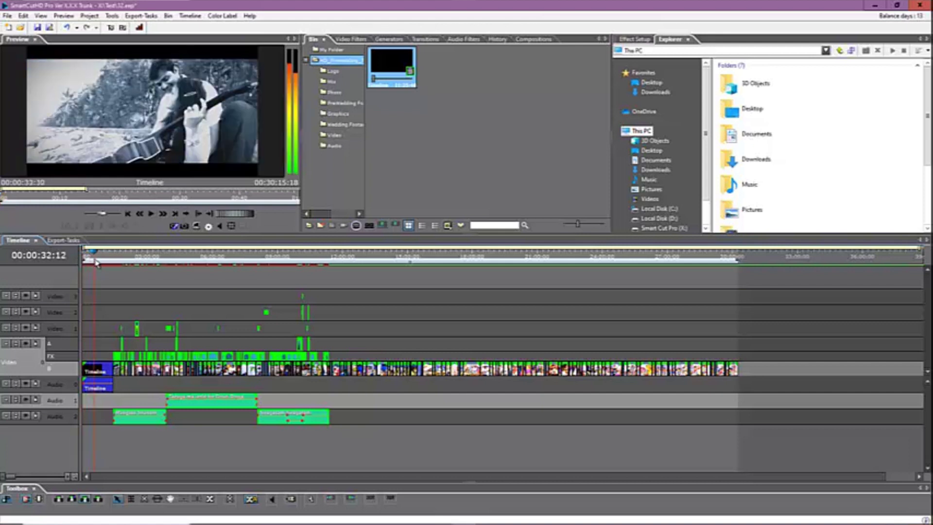
key("space")
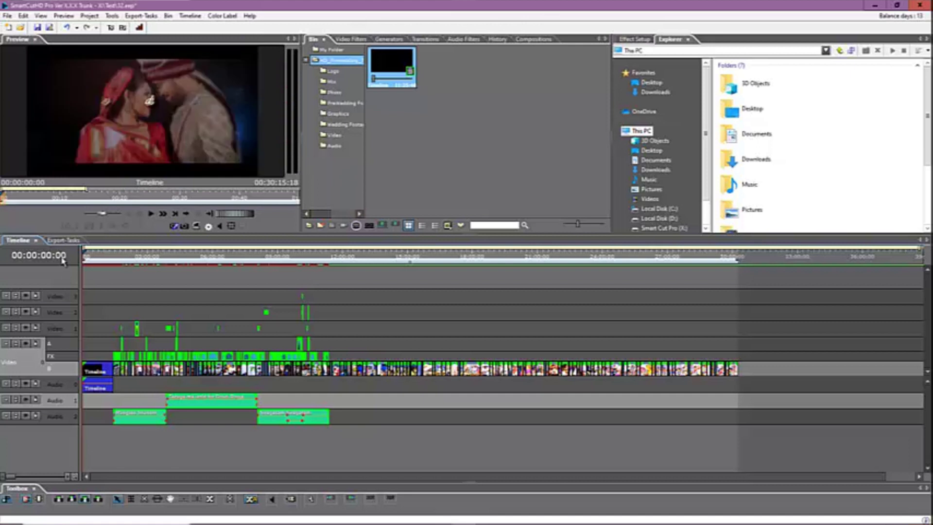
left_click(87, 258)
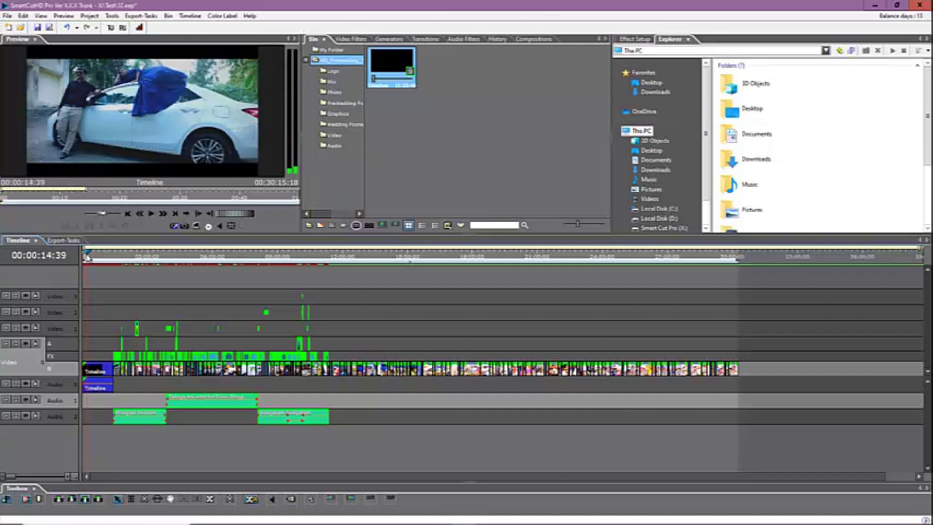
Open the inserted prewedding teaser's nested timeline and enlarge its track area so every track can be examined
left_click_drag(88, 257, 83, 258)
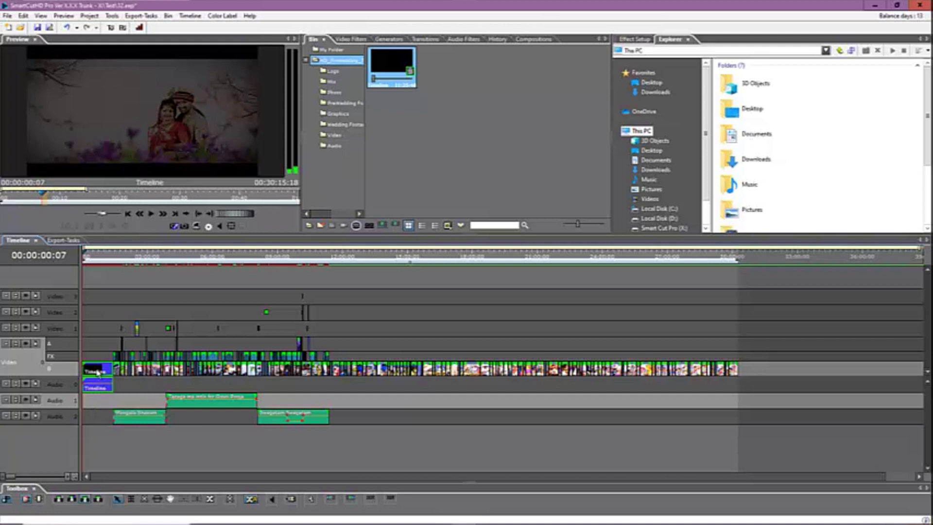
double_click(99, 372)
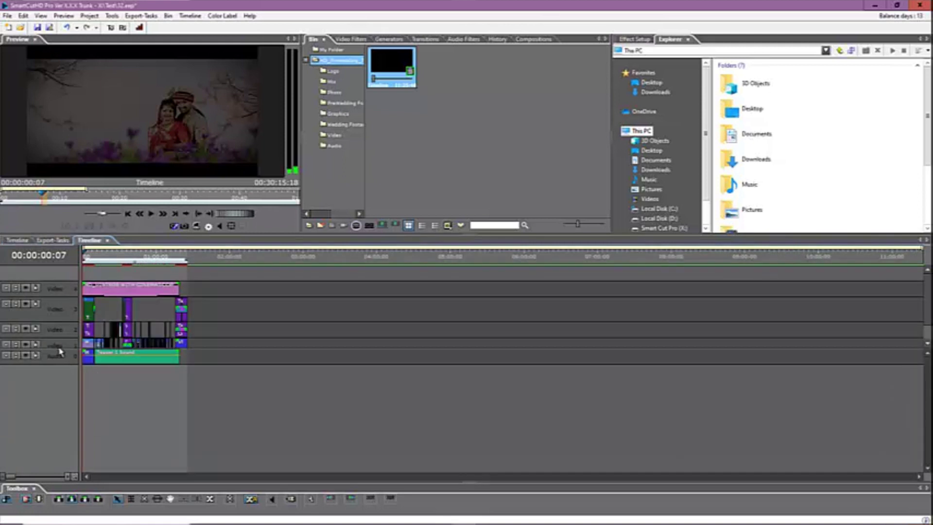
left_click_drag(60, 351, 61, 388)
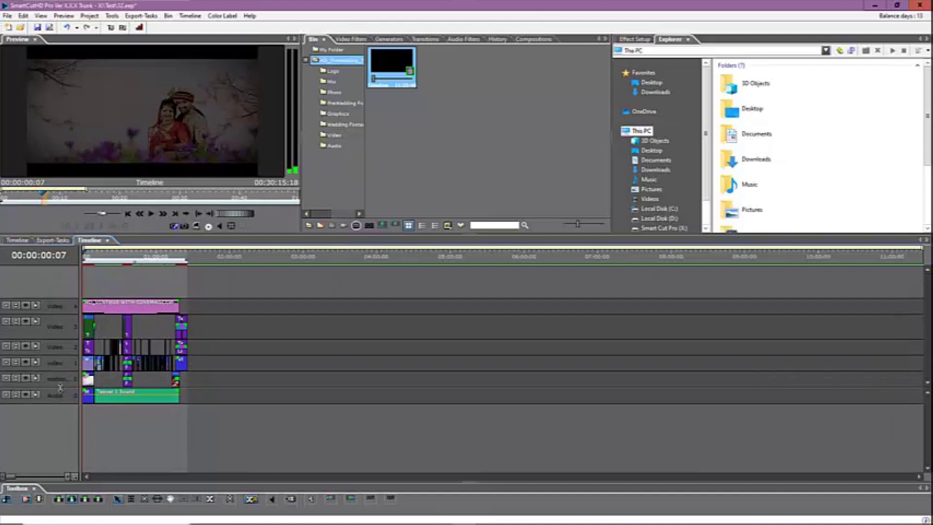
scroll(137, 369, "up", 3)
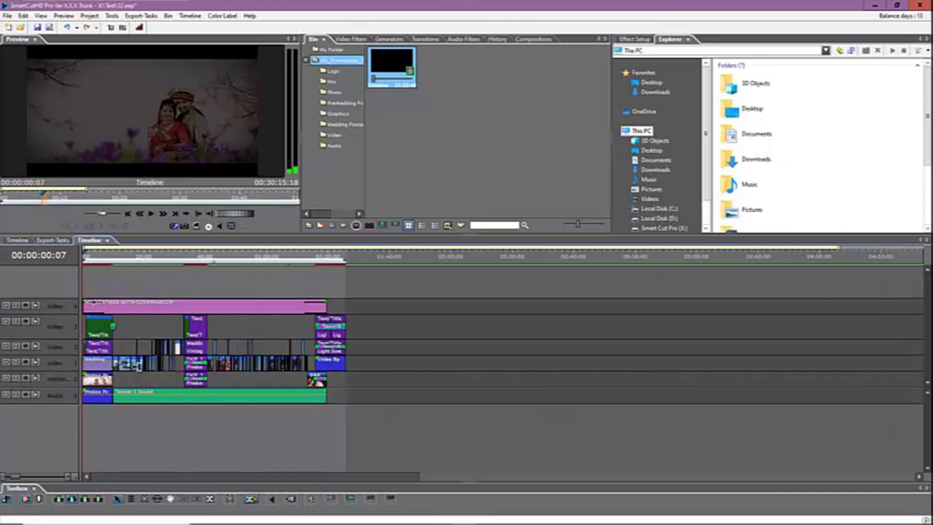
scroll(136, 370, "up", 2)
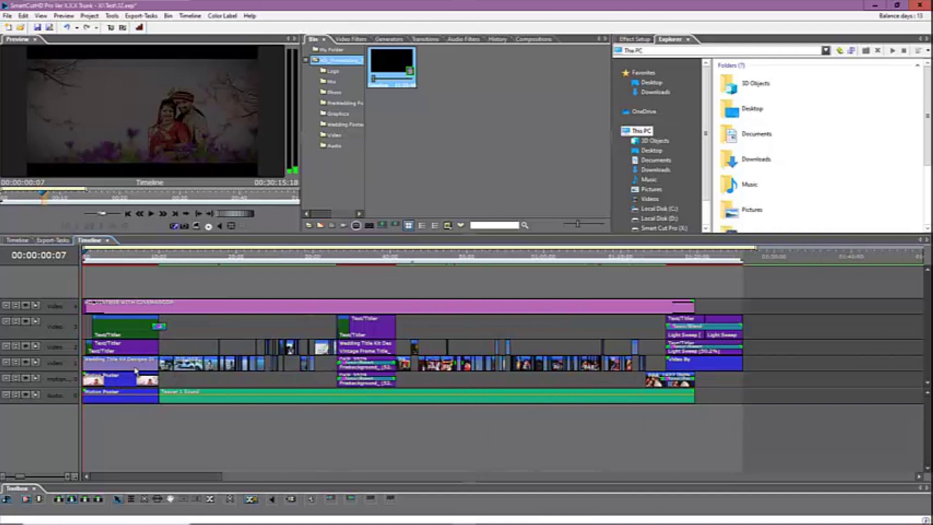
scroll(137, 370, "up", 2)
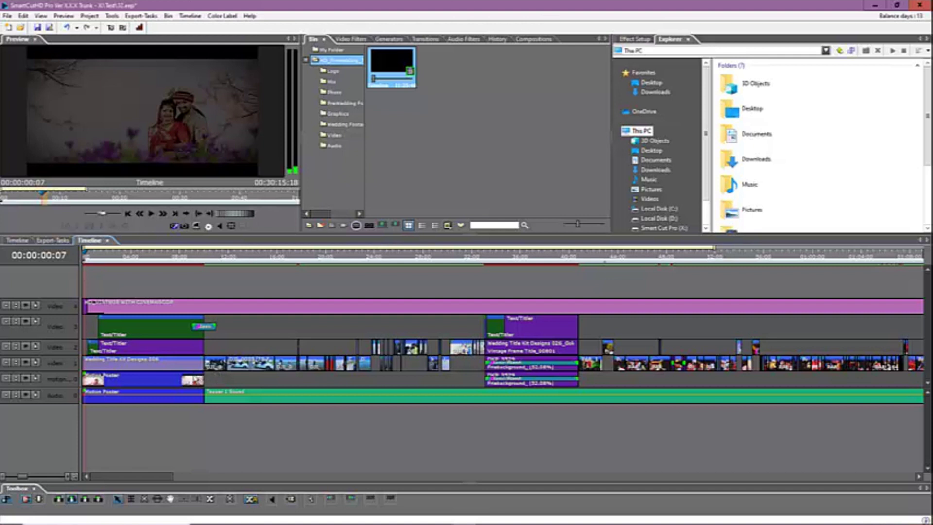
Expand the motion poster, Video 1, Video 2 and Video 3 tracks into their sub-tracks
left_click(18, 379)
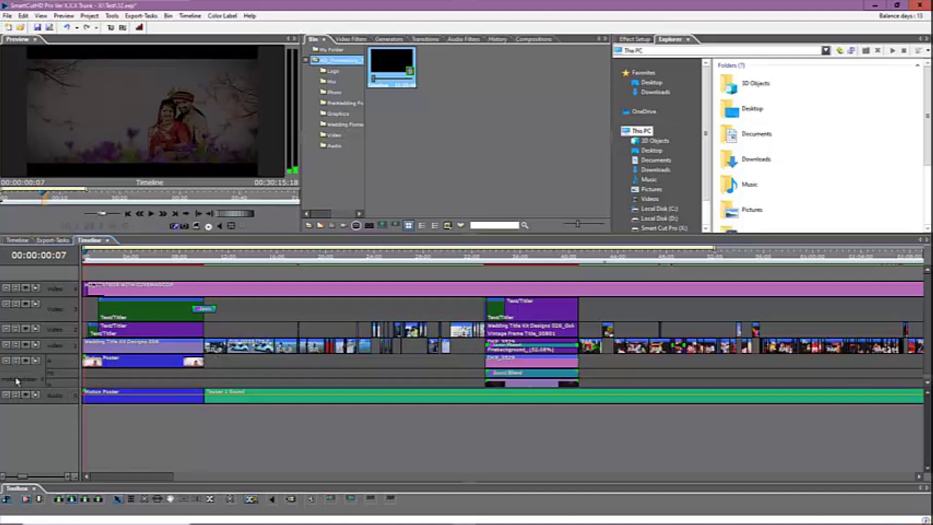
left_click(16, 346)
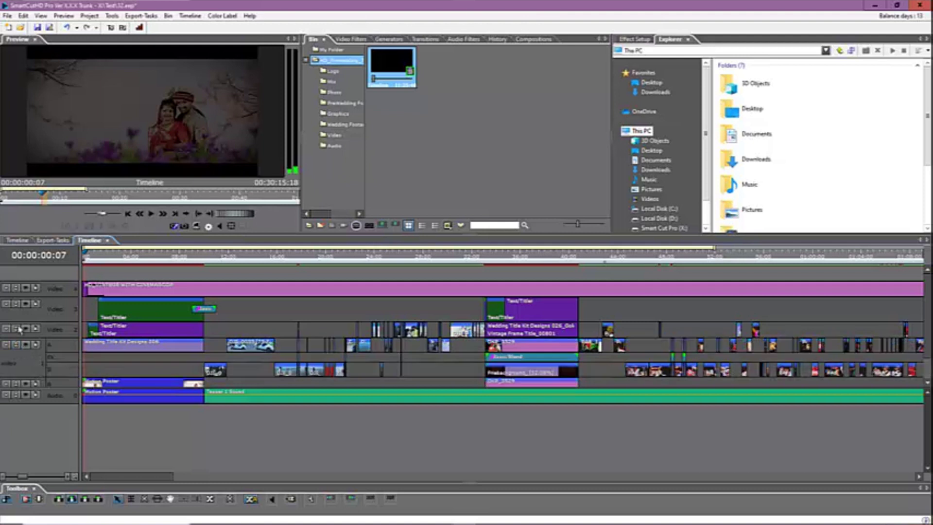
left_click(16, 329)
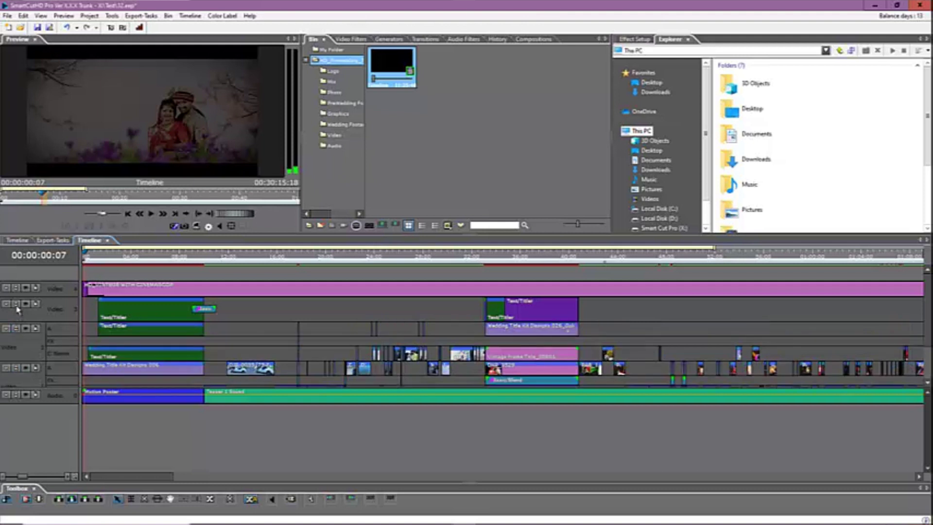
left_click(17, 304)
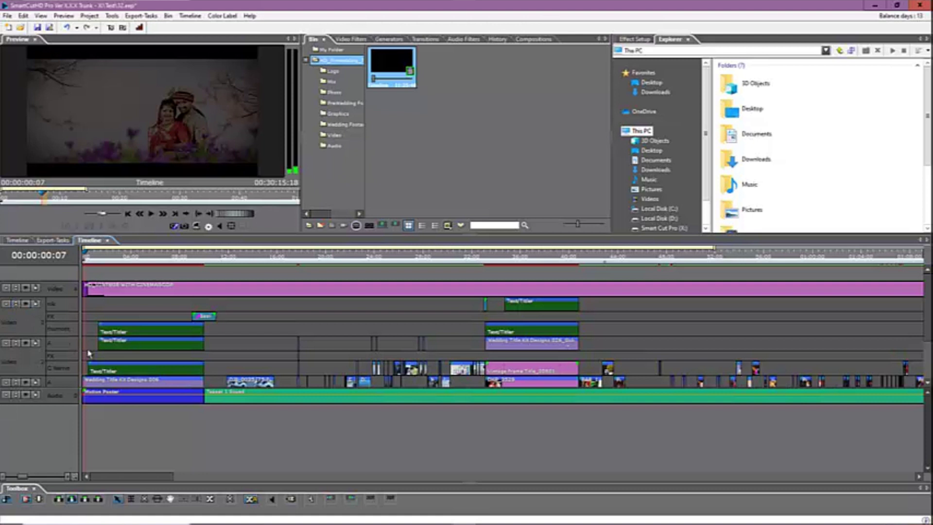
Examine the opening title at about 5 seconds and the title and Motion Poster clips beneath it, with Video 1 collapsed
left_click_drag(117, 260, 145, 262)
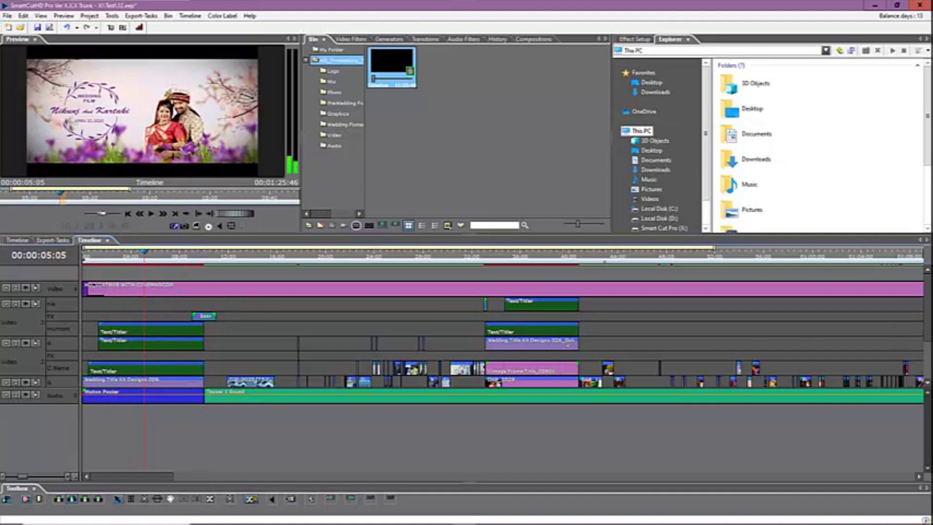
left_click_drag(927, 305, 928, 340)
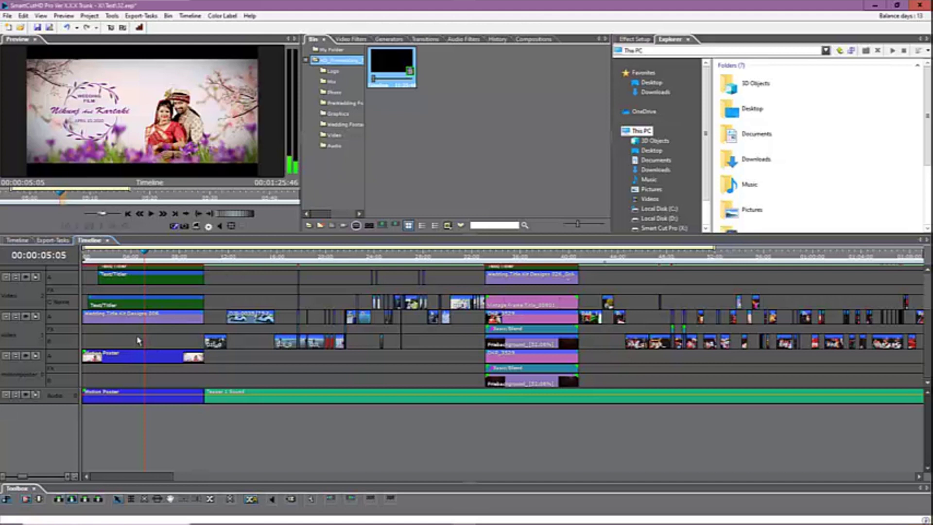
left_click(142, 309)
left_click(141, 360)
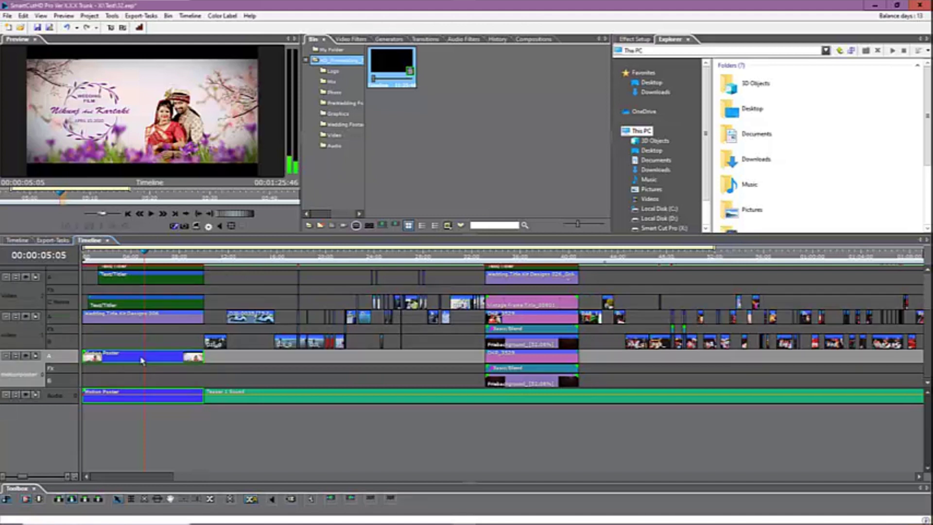
left_click(130, 304)
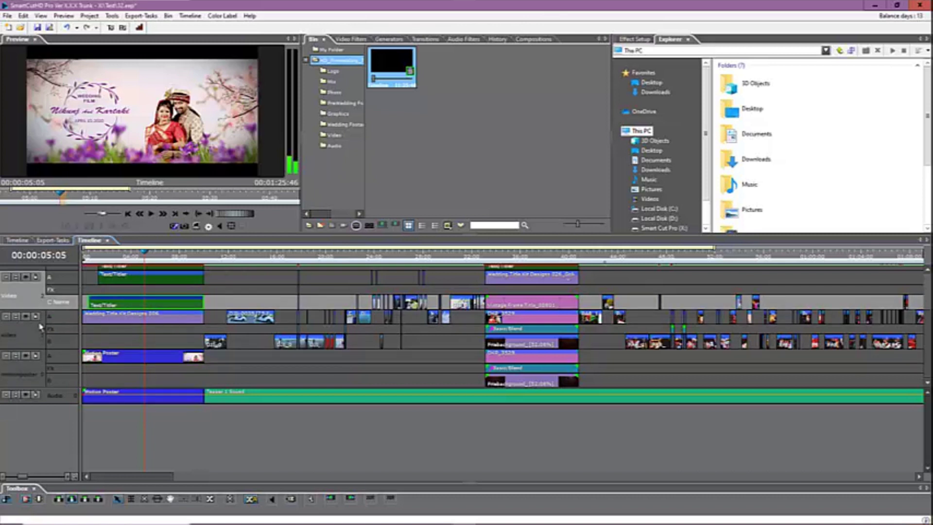
left_click(16, 319)
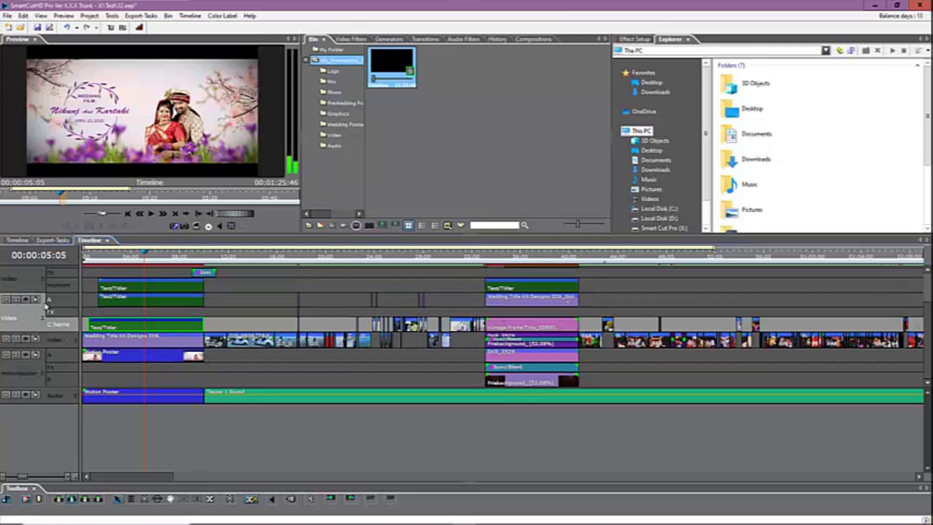
left_click(142, 291)
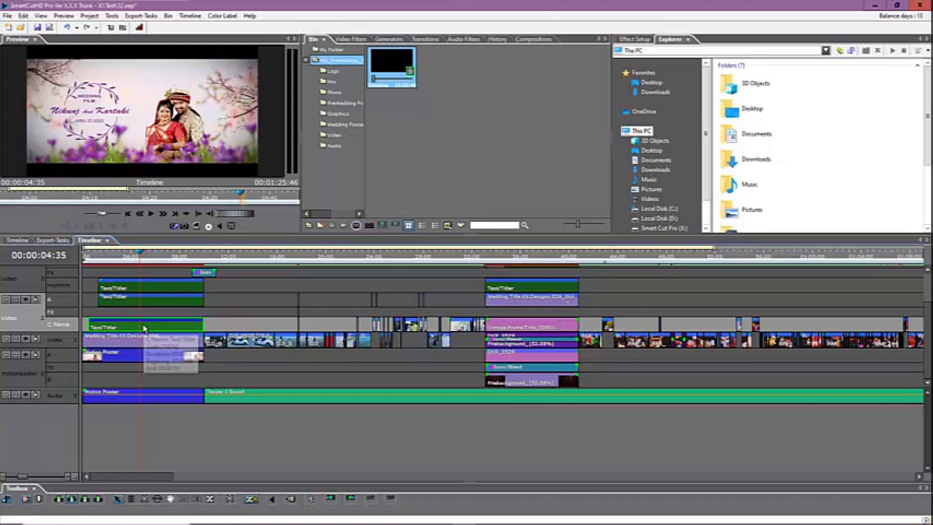
Replace both names in the opening Text/Titler clip on the C Name track with the new couple's first names
double_click(144, 327)
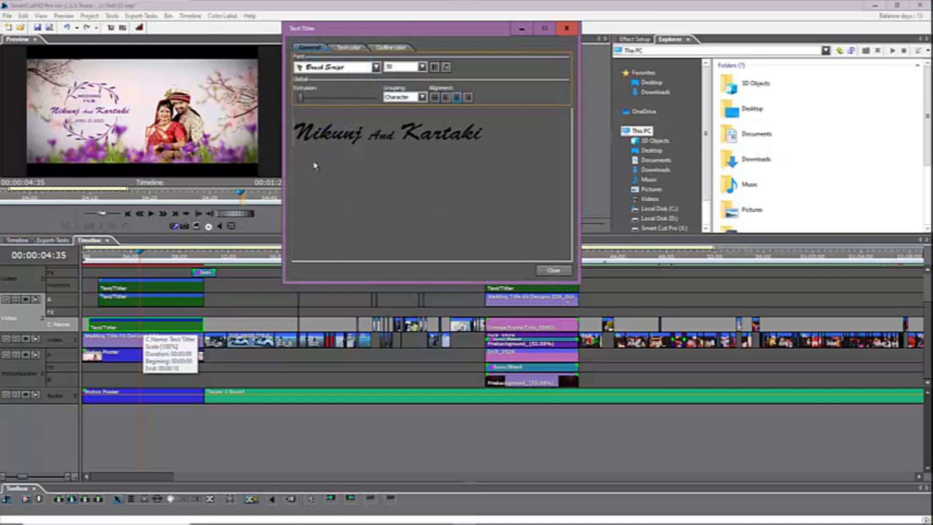
left_click_drag(359, 140, 270, 146)
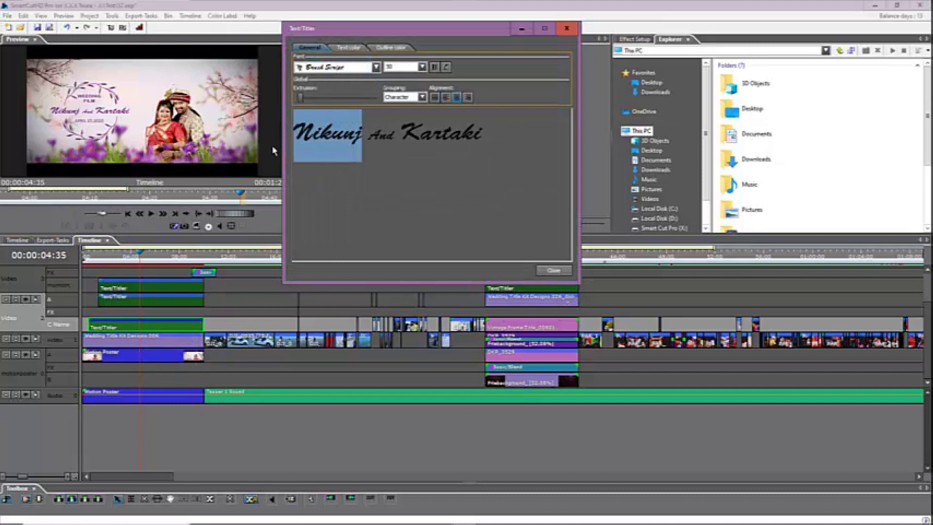
type("Jagdish")
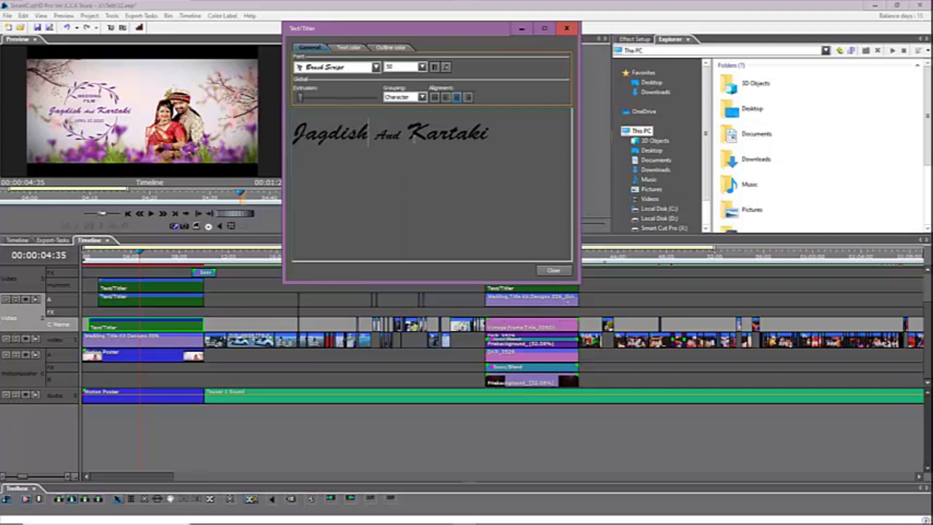
left_click_drag(408, 137, 497, 135)
type("Nandini")
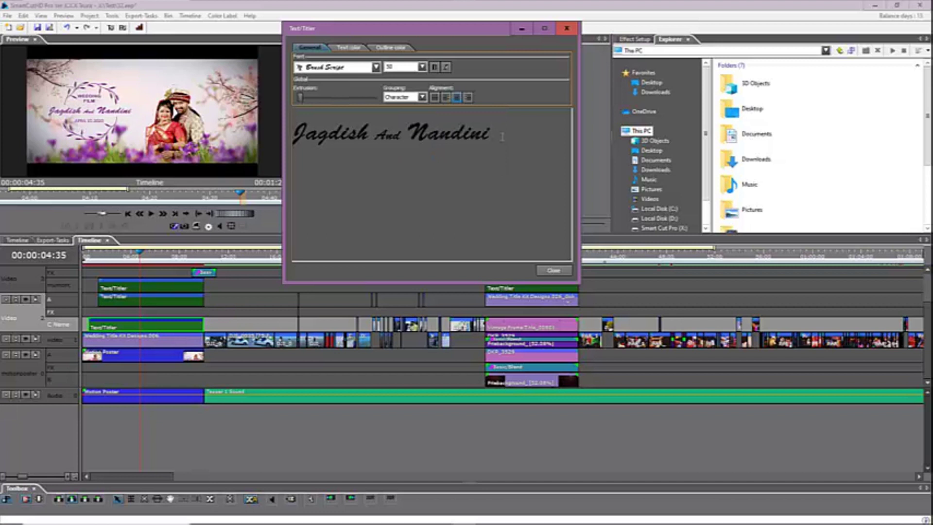
left_click(553, 271)
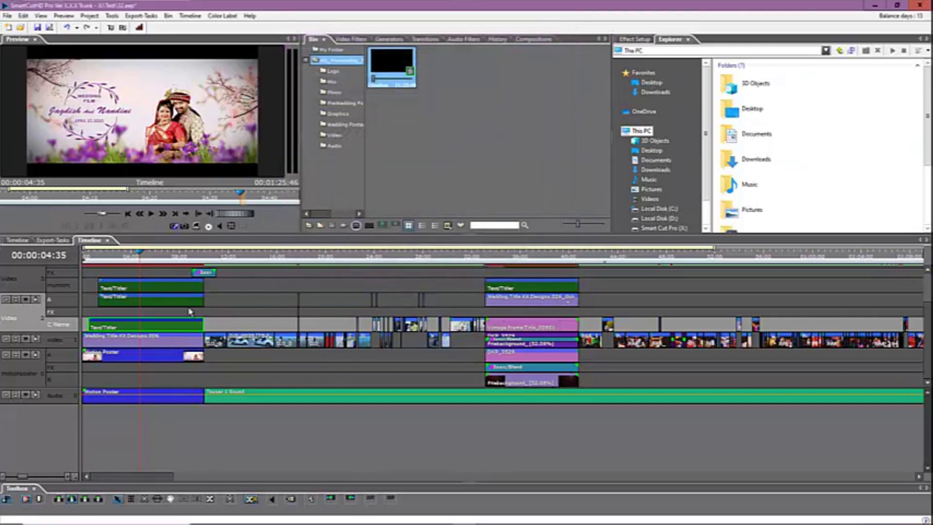
Play the opening title from about 3 to 7 seconds to check the new couple's names
left_click(117, 259)
key("space")
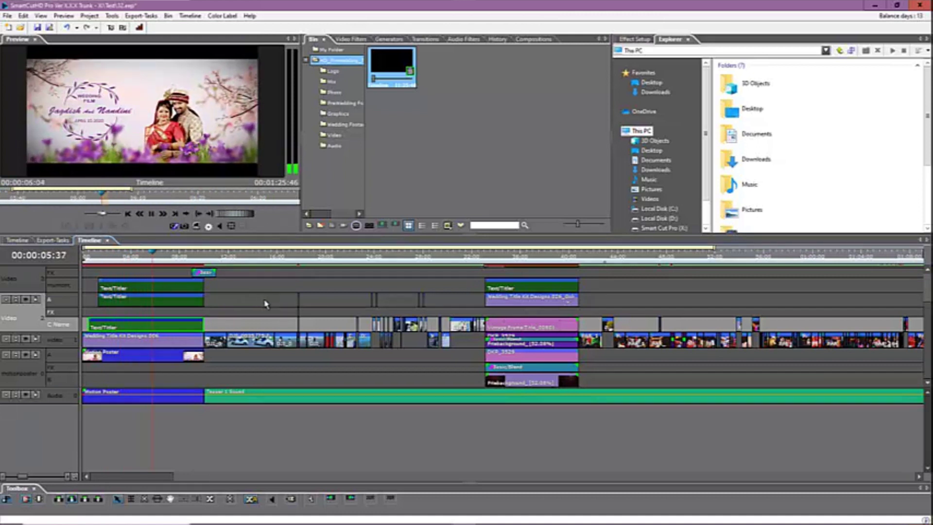
key("space")
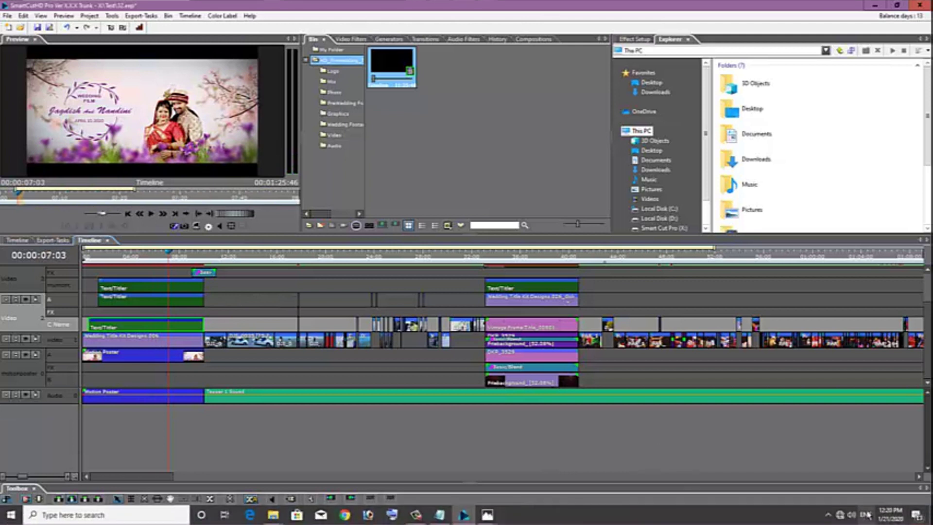
Switch the keyboard input to Telugu and rewrite the groom's name in the C Name title in Telugu script
left_click(865, 518)
left_click(847, 463)
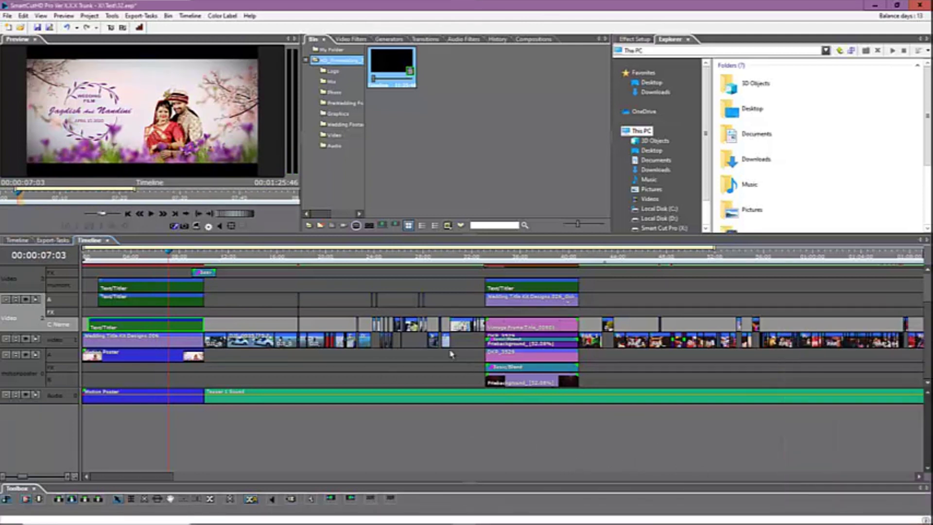
double_click(149, 326)
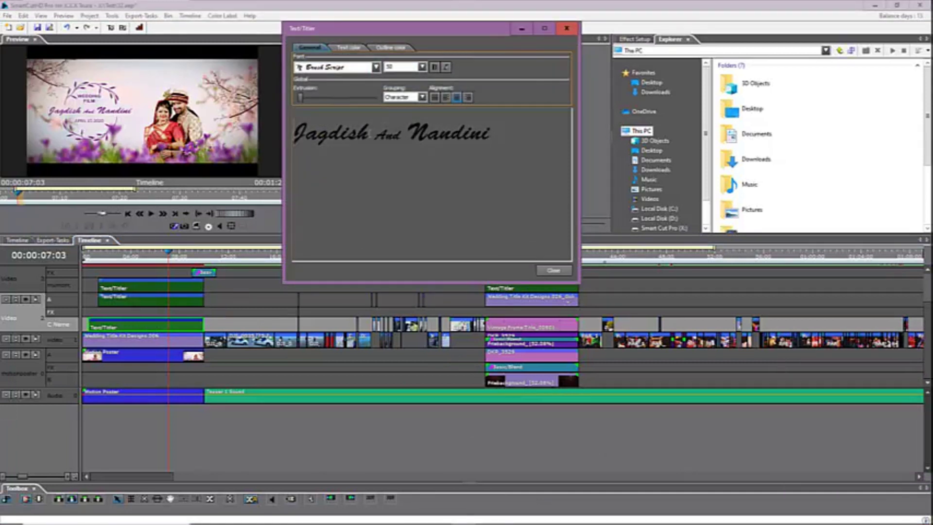
left_click_drag(371, 137, 265, 139)
type("jagadi")
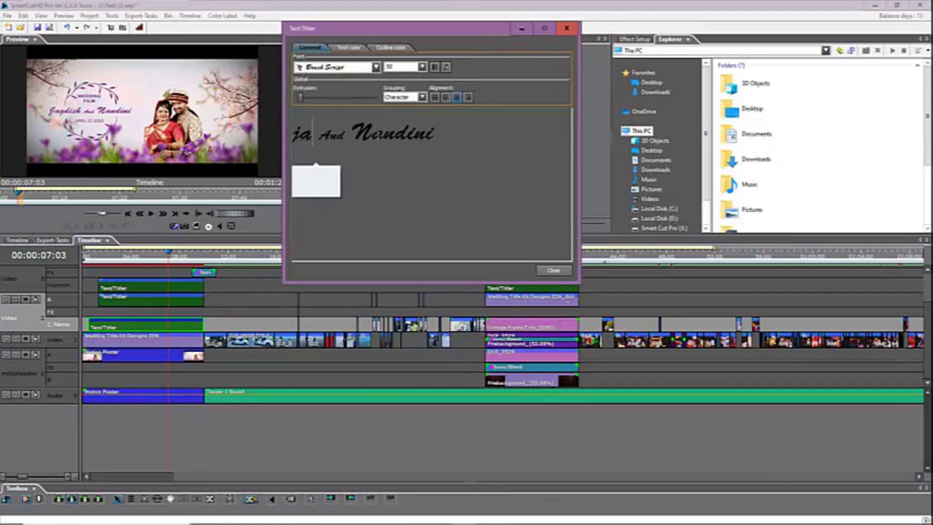
type("sh")
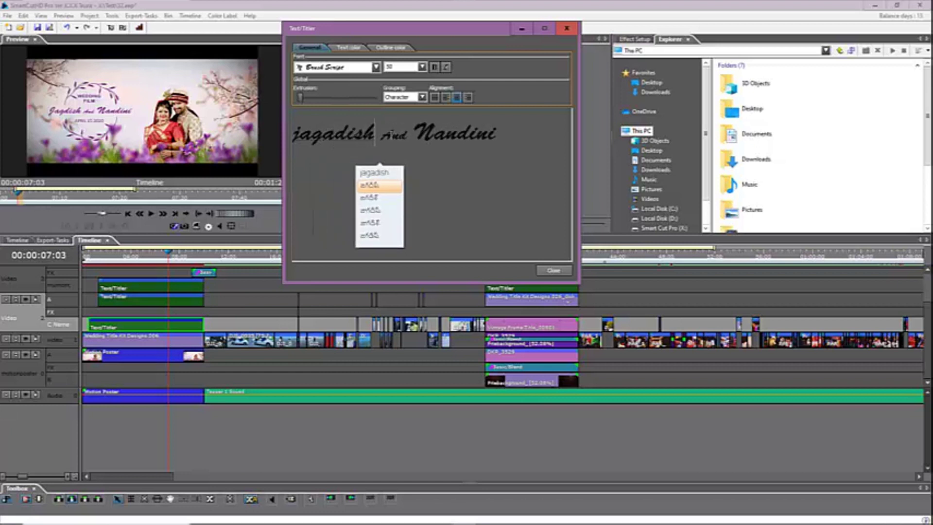
left_click(380, 184)
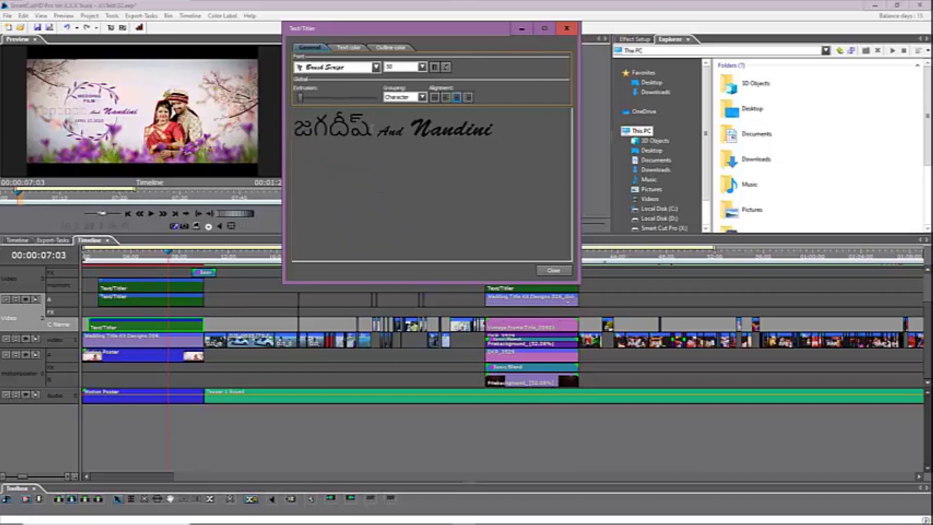
Set the Telugu name to the Microsoft New Tai Lue font in bold and close the title editor
left_click_drag(372, 128, 291, 129)
left_click(376, 67)
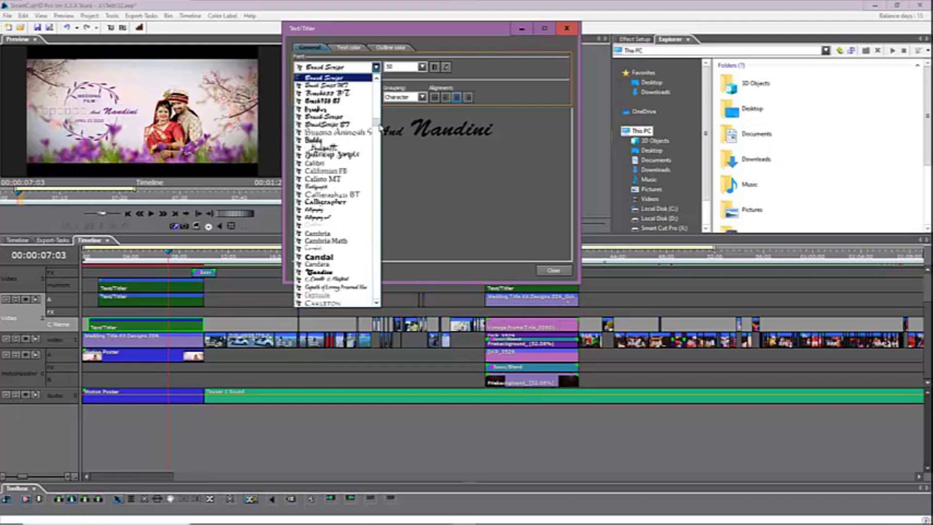
left_click_drag(378, 125, 383, 195)
left_click(335, 232)
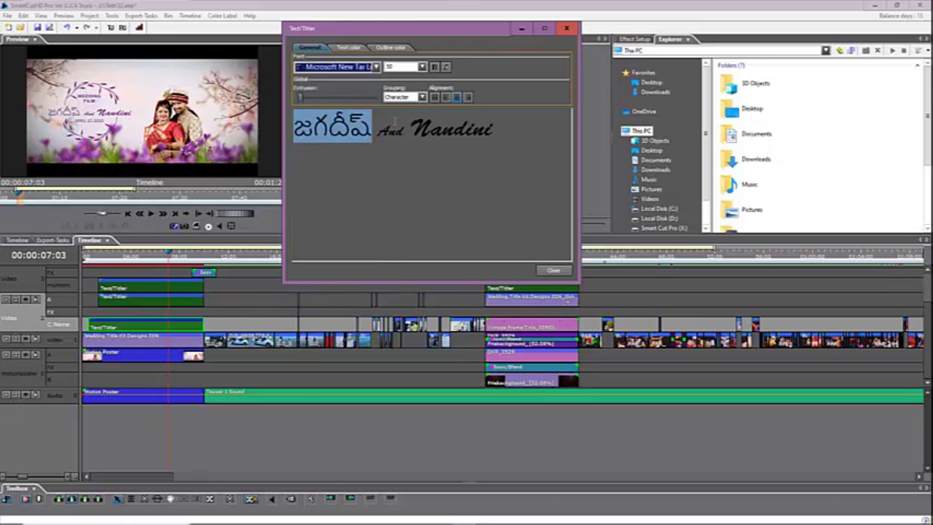
left_click(435, 71)
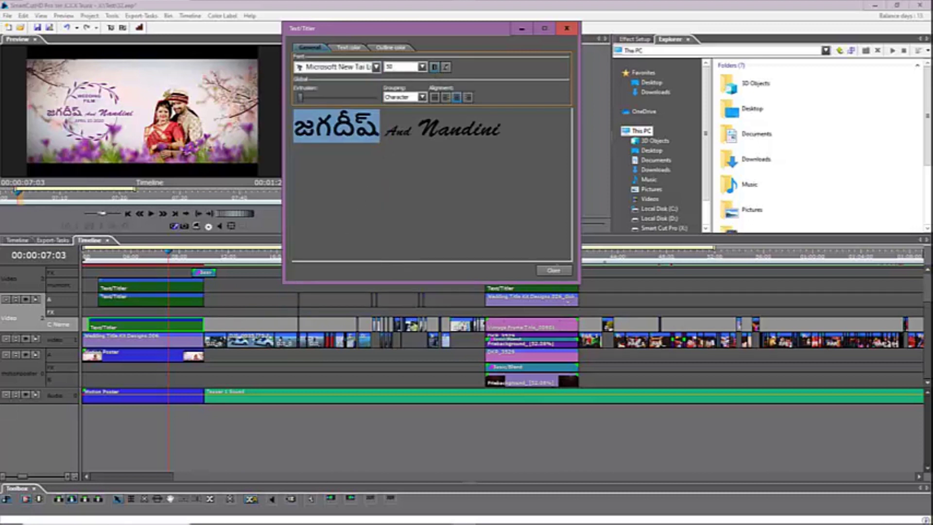
left_click(554, 271)
Play the opening title from about 2 to 5 seconds to check the Telugu name
left_click(109, 258)
key("space")
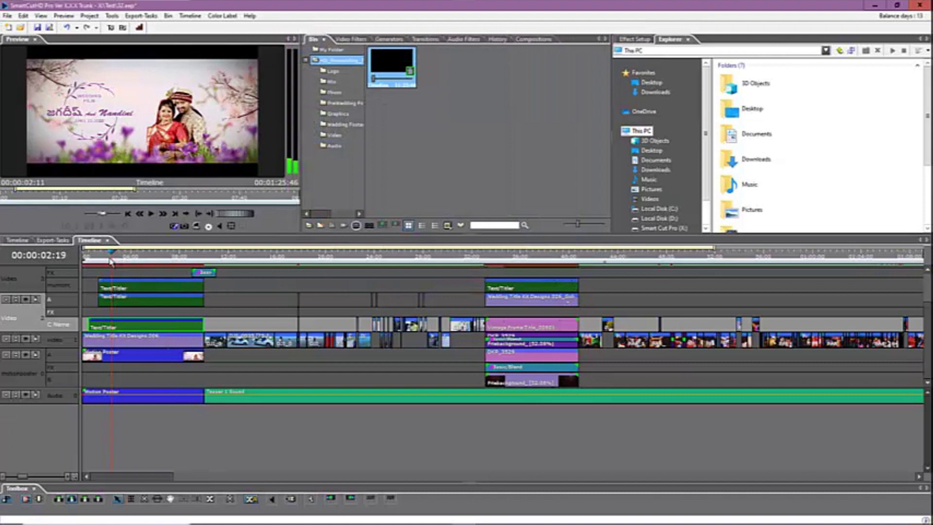
right_click(178, 291)
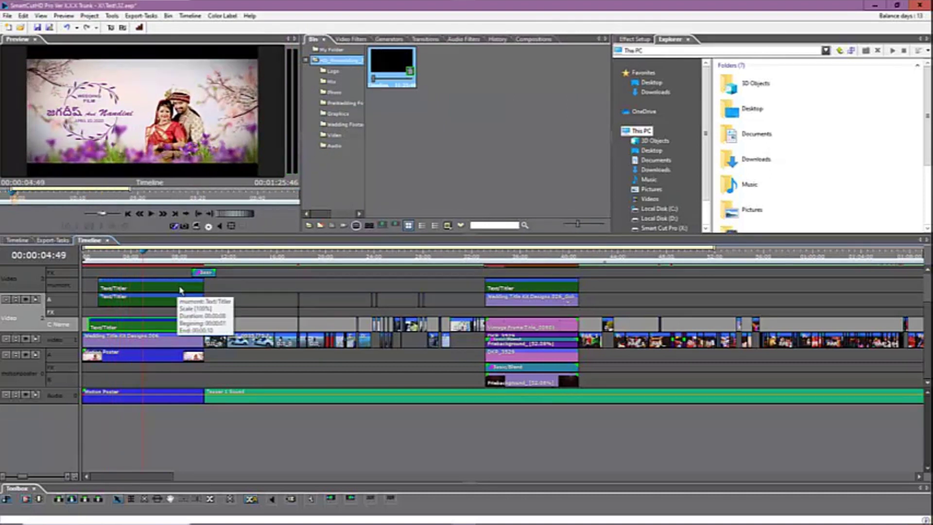
key("Escape")
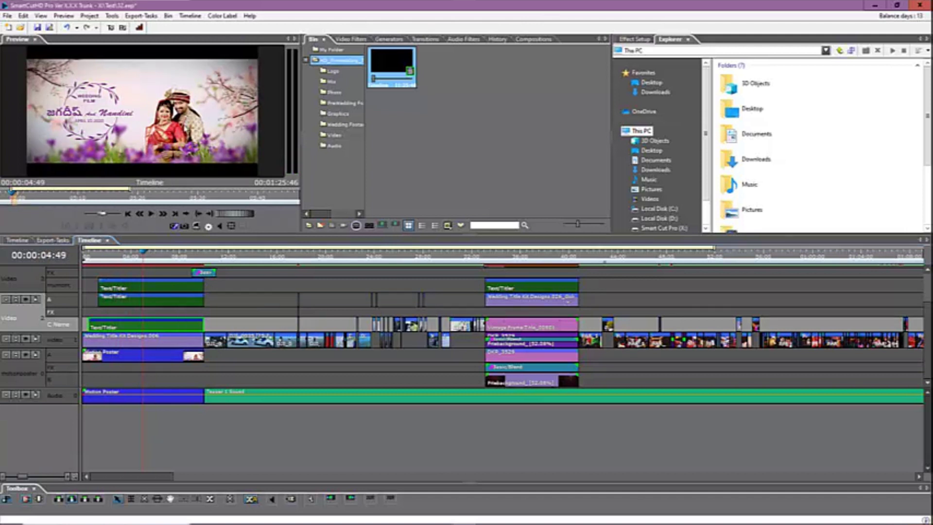
Select the second couple photo in the bin's photo folder and browse to 01Monarch Photo Fair 2020 > 06 Still Photo on Local Disk (D:)
left_click(336, 96)
left_click(443, 68)
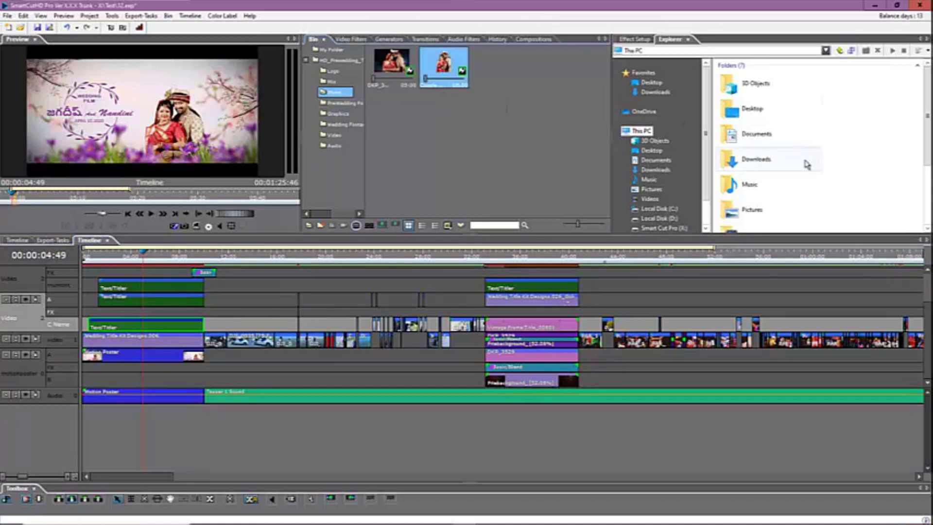
left_click(657, 218)
double_click(767, 77)
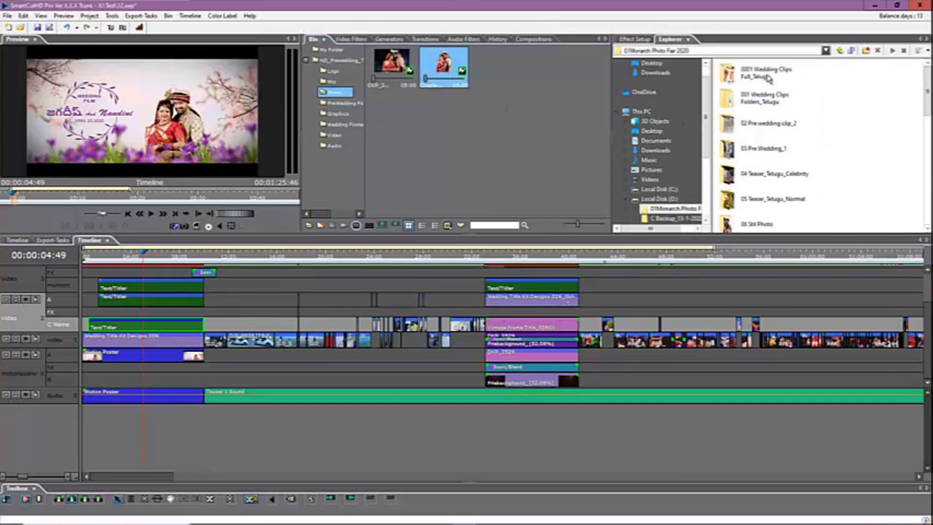
double_click(756, 224)
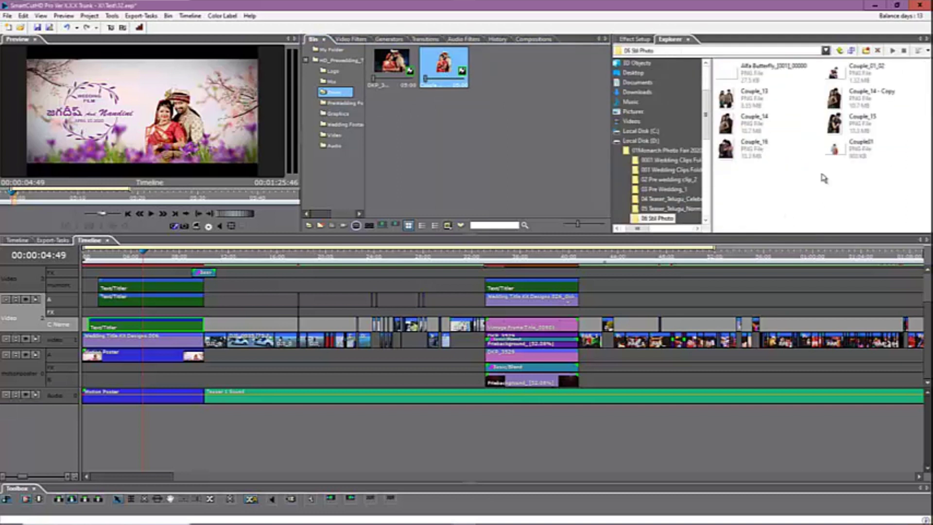
Replace the selected couple photo in the bin with Couple01 and show the source folder's files as large thumbnails
left_click(858, 144)
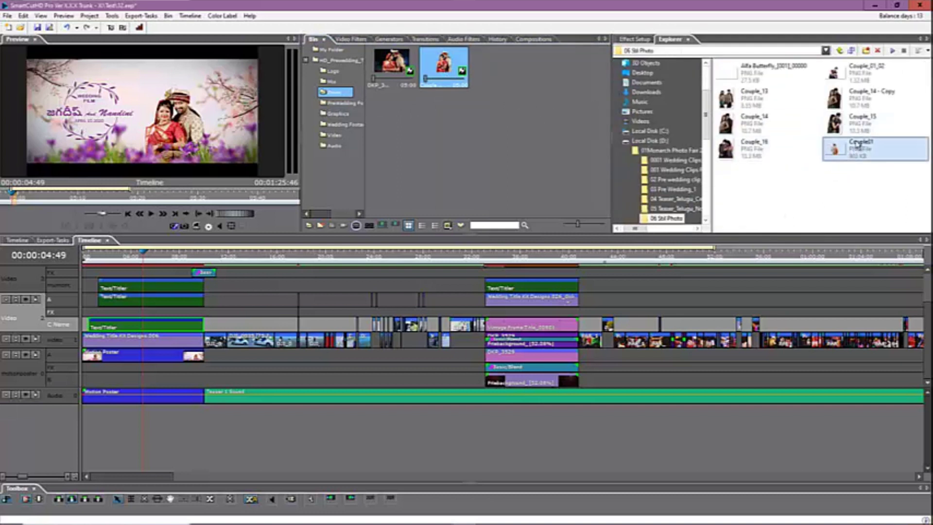
left_click_drag(865, 150, 449, 68)
left_click(926, 51)
left_click(882, 78)
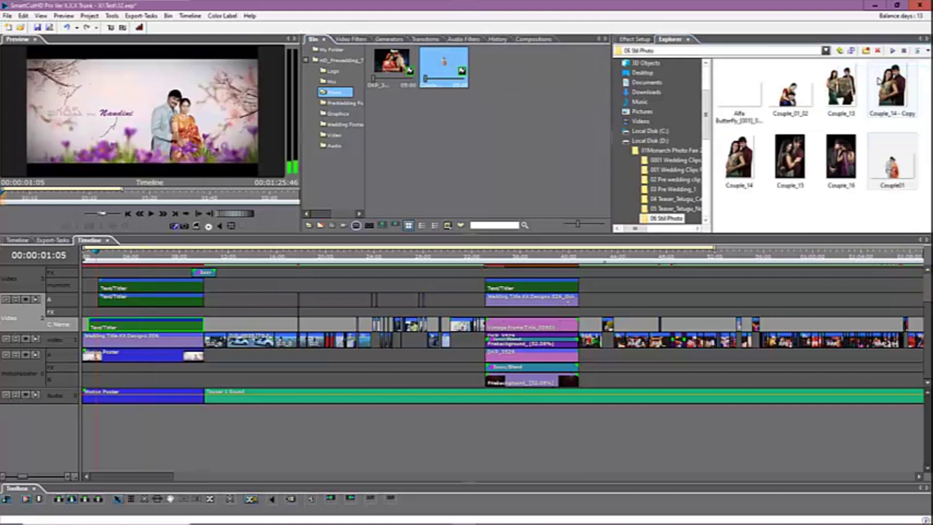
Review the opening title with the new couple photo and the car and beach clips up to about 16 seconds
left_click_drag(107, 259, 148, 270)
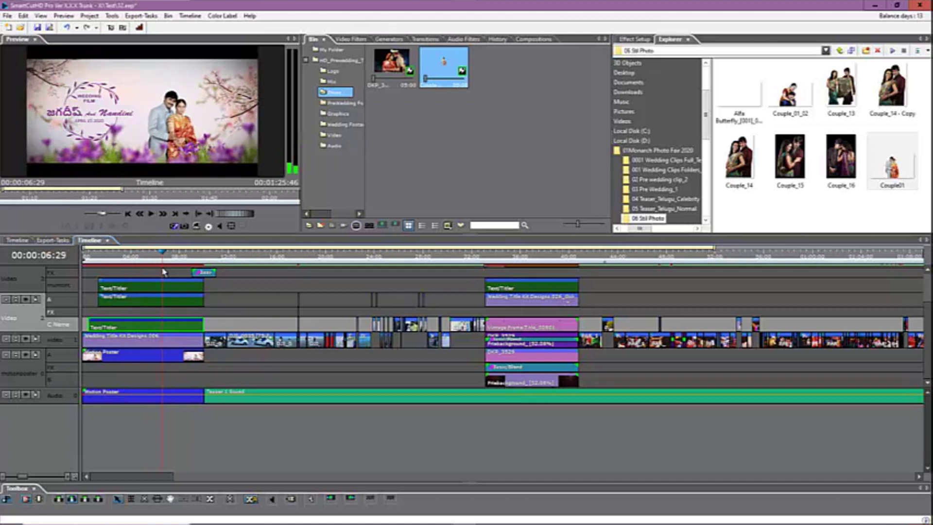
left_click_drag(163, 271, 204, 273)
key("space")
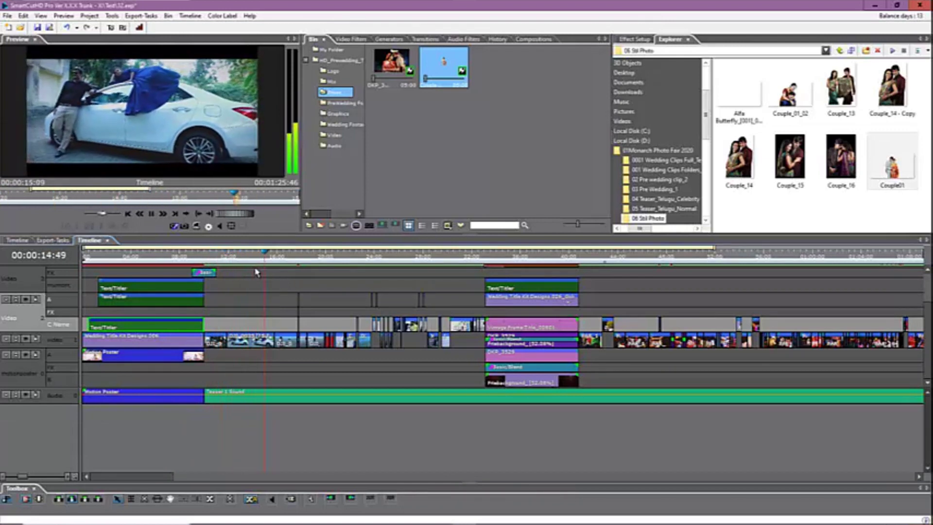
key("space")
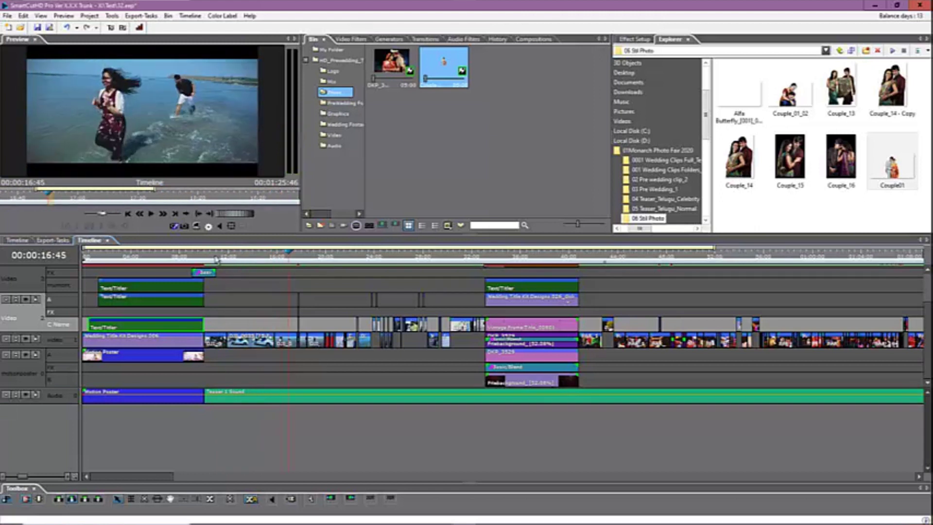
left_click_drag(216, 259, 252, 265)
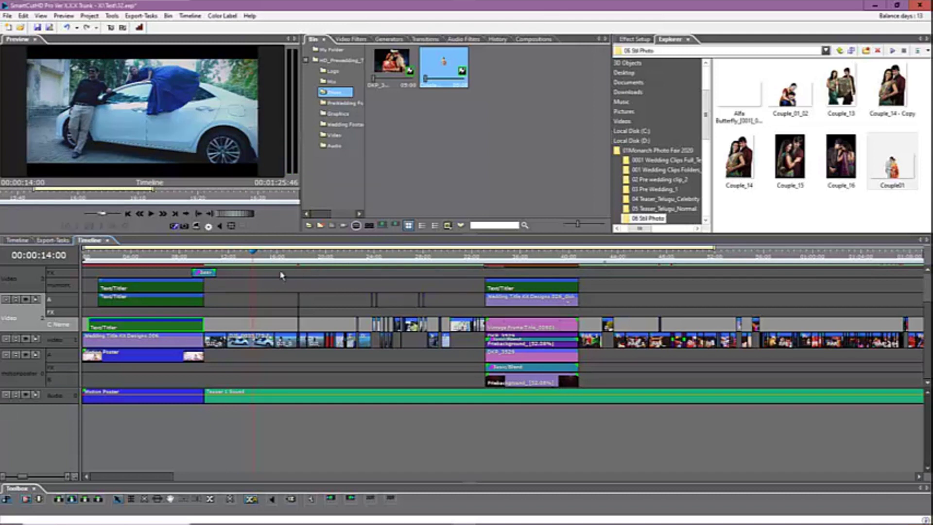
Switch the video filters to the custom collection and browse the Overlays categories to the Demo presets
left_click(356, 41)
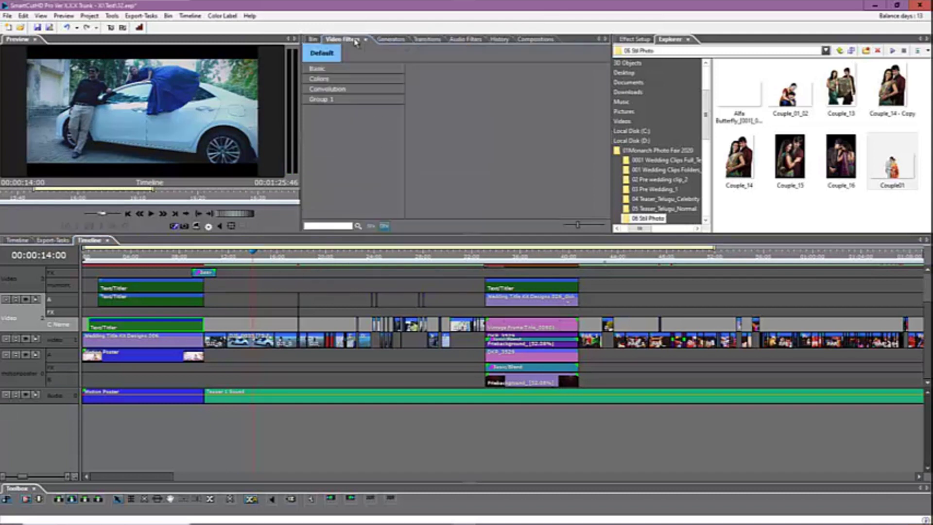
left_click(371, 226)
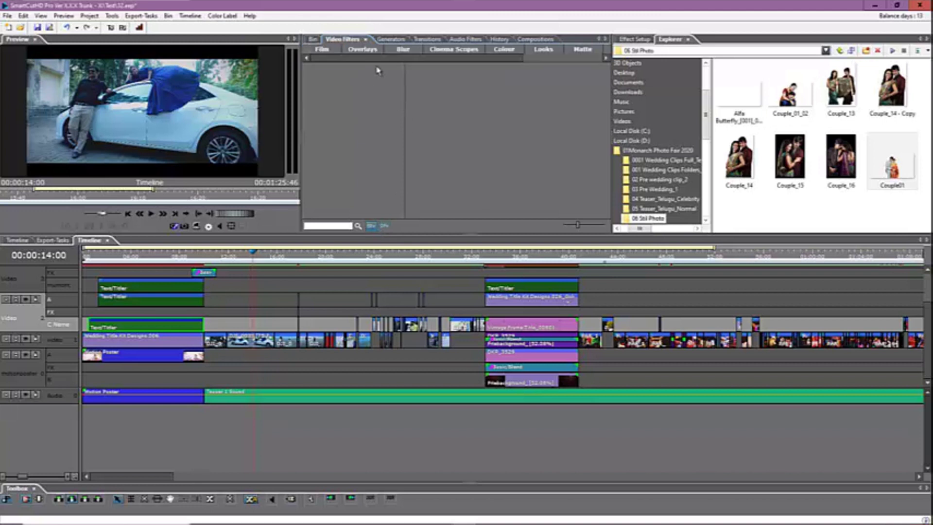
left_click(373, 50)
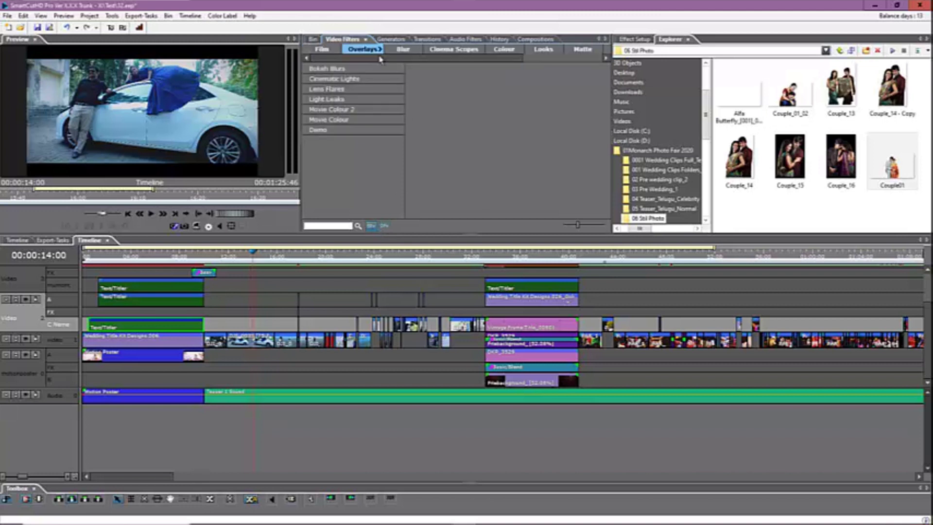
left_click(356, 79)
left_click(355, 90)
left_click(352, 100)
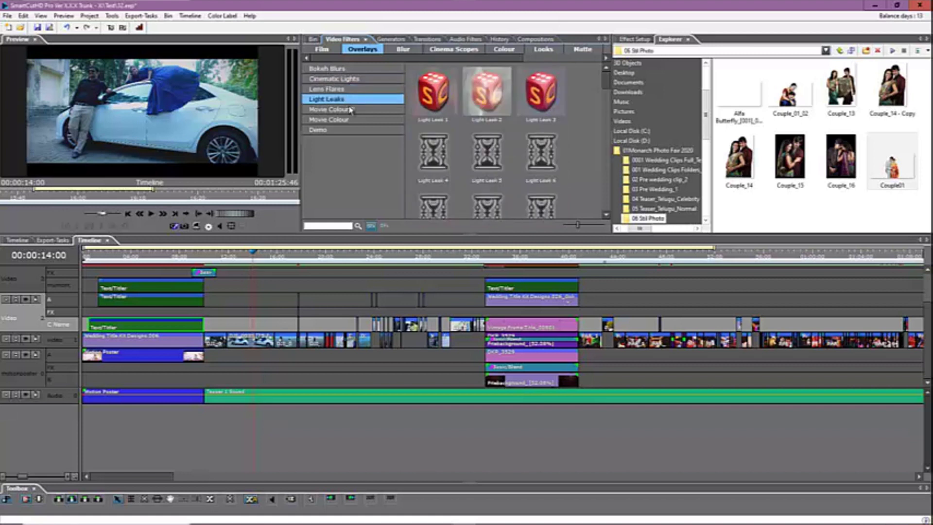
left_click(346, 119)
left_click(343, 130)
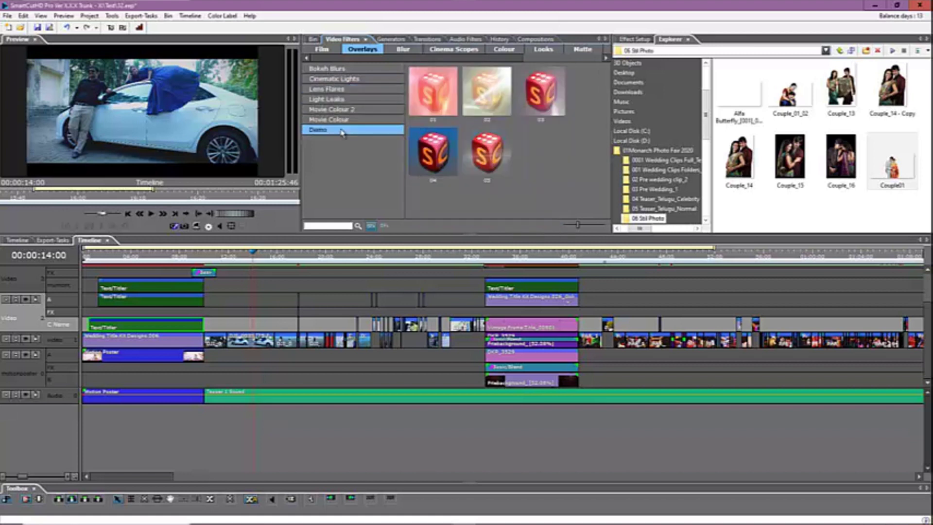
left_click(344, 119)
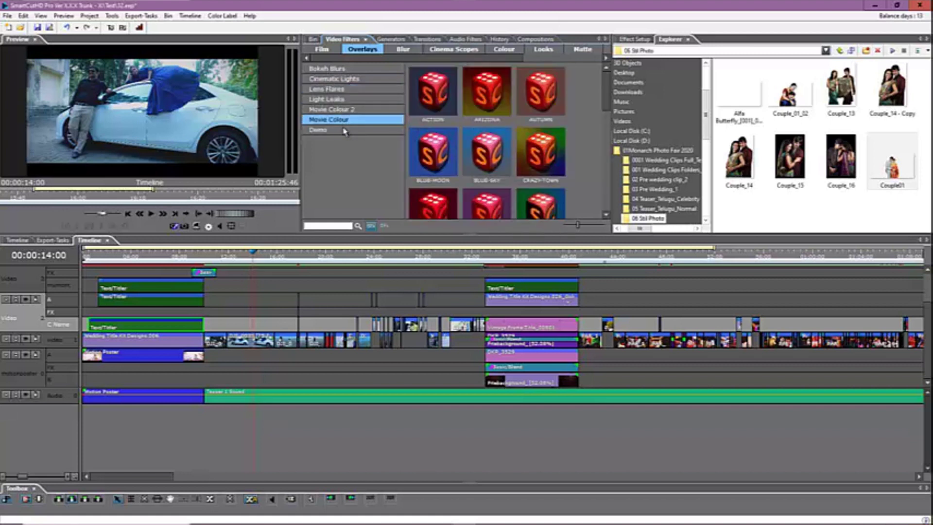
left_click(344, 131)
Apply the Demo overlay 02 to the car clip at 14 seconds and play it from about 12:30
left_click(482, 122)
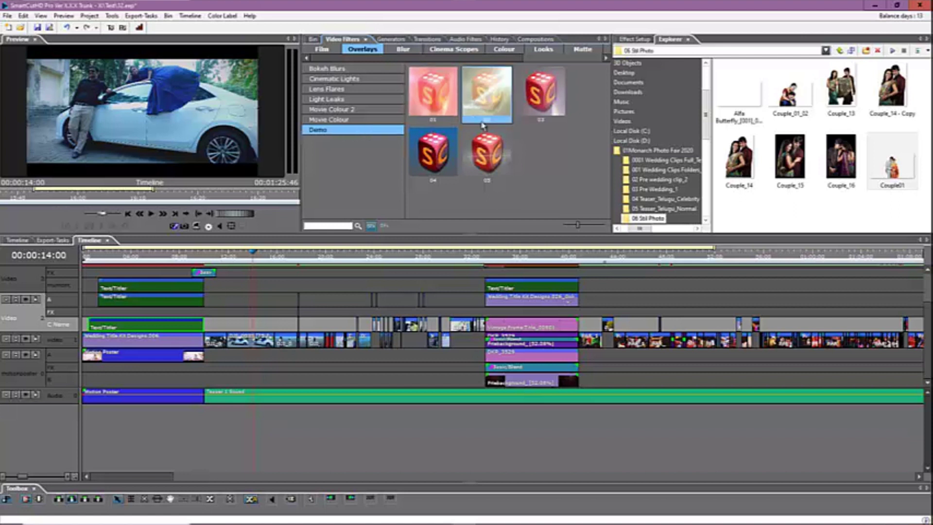
left_click_drag(475, 104, 251, 346)
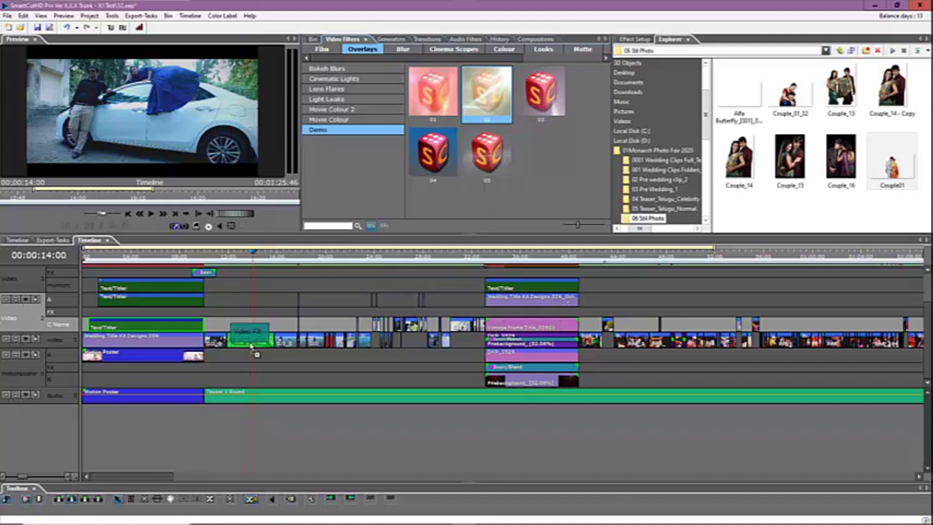
left_click_drag(251, 346, 252, 345)
left_click(236, 261)
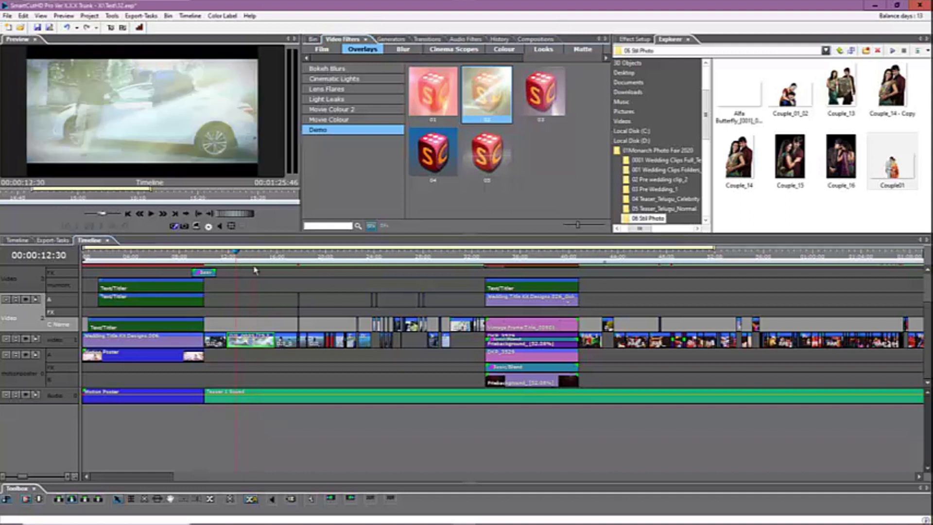
key("space")
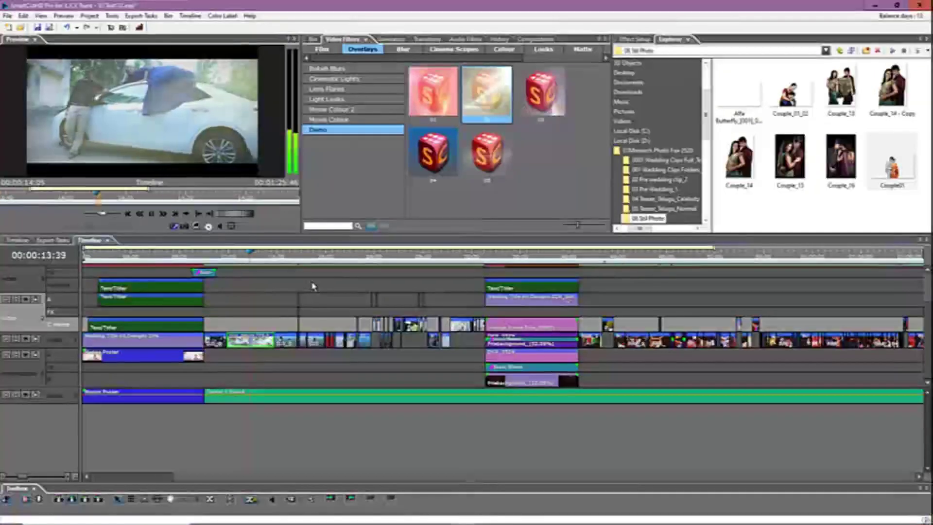
Apply the Demo overlays 04 and 05 to the beach clip at about 16 seconds and play the result
left_click_drag(432, 151, 286, 340)
left_click(490, 158)
left_click_drag(492, 160, 286, 342)
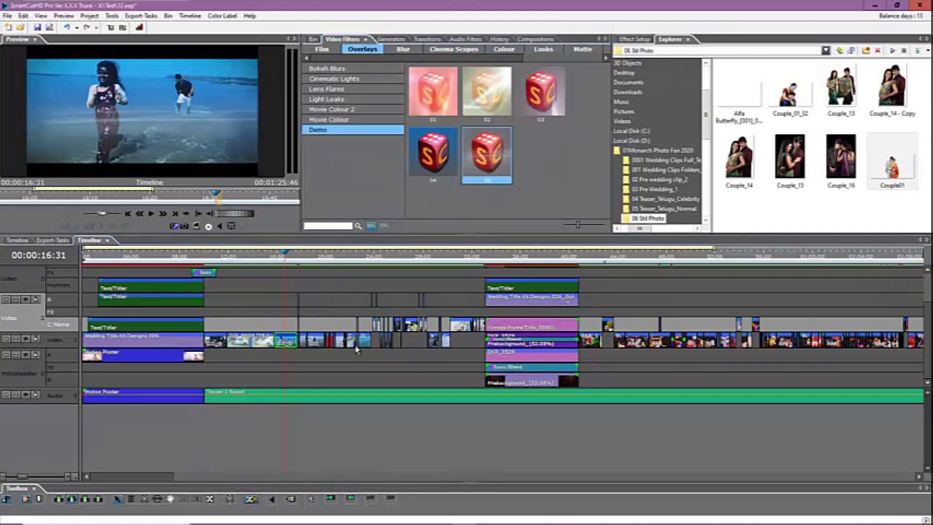
left_click(275, 259)
key("space")
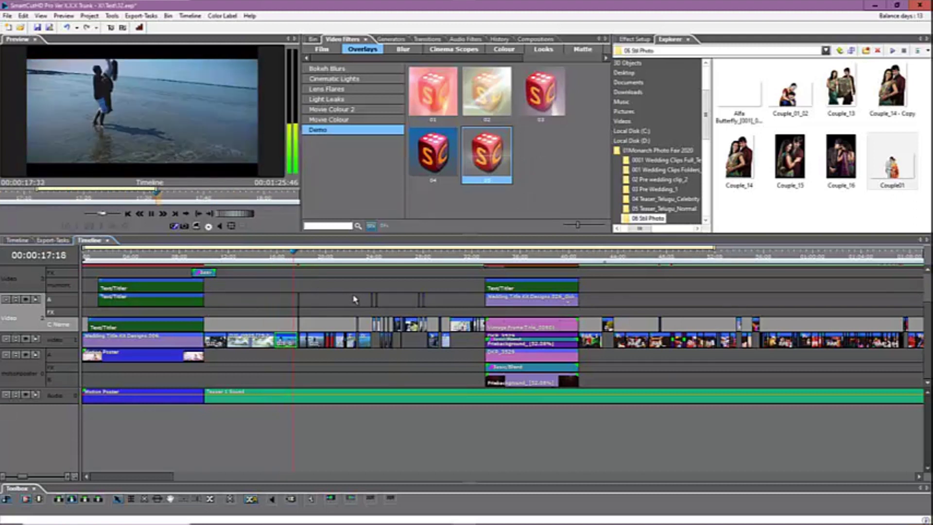
key("space")
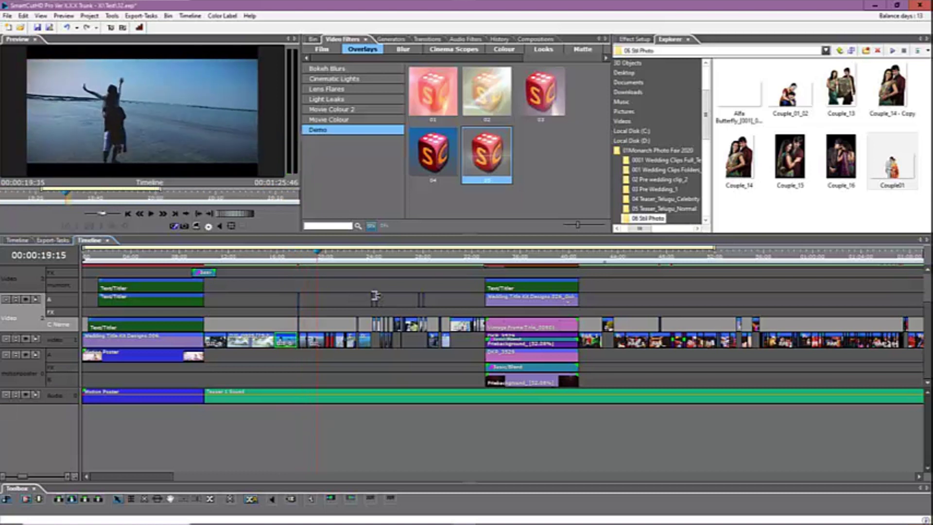
Apply the Demo overlay 04 to the clip at about 19 seconds and play the filtered clips from about 11:46
left_click_drag(439, 175, 320, 345)
left_click_drag(325, 260, 227, 271)
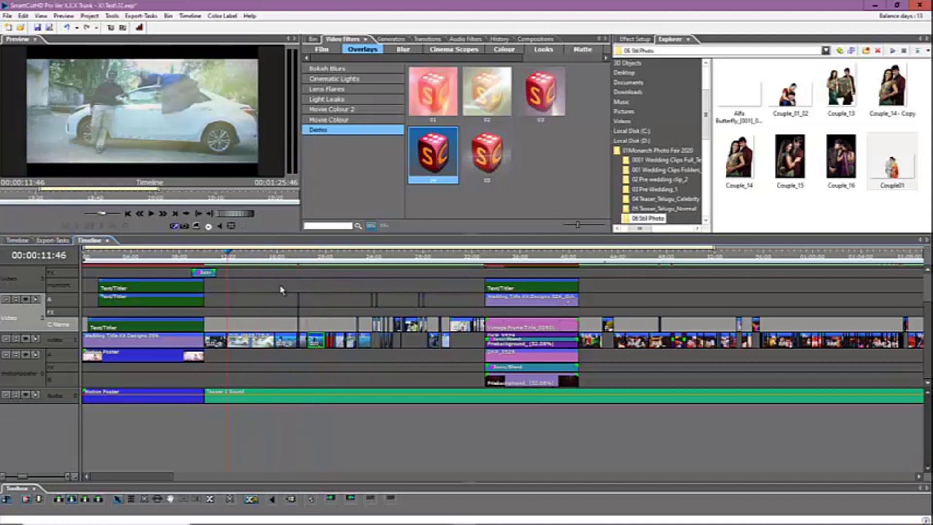
key("space")
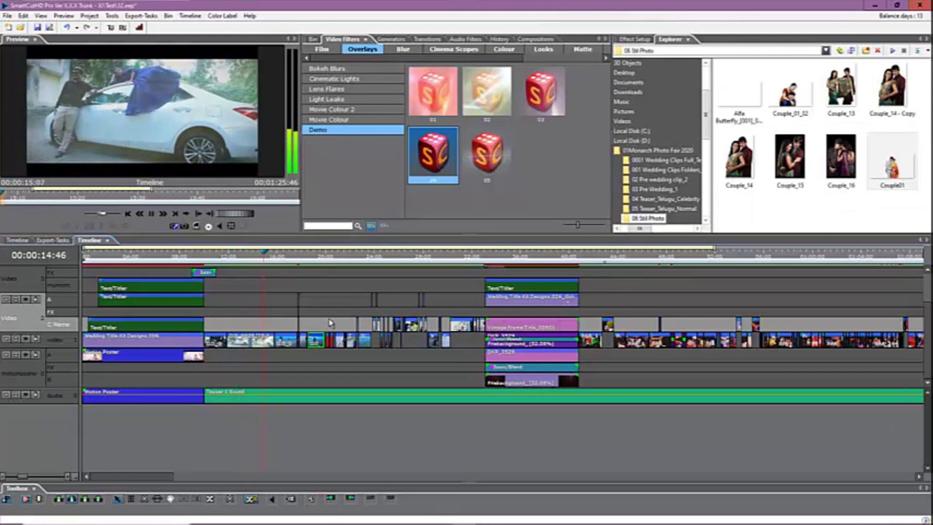
key("space")
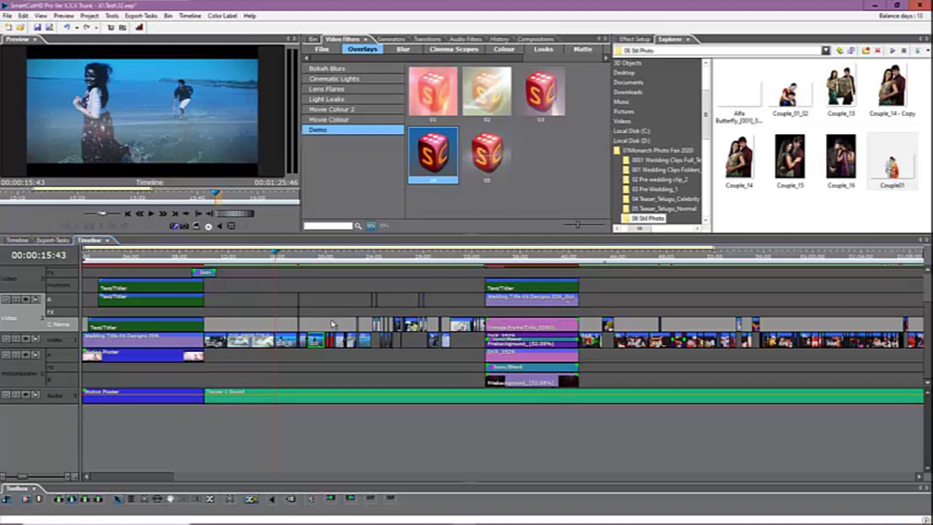
Open the bin's PreWedding folder and place the playhead on the palm-tree clip at about 10:36 in the timeline
left_click(314, 40)
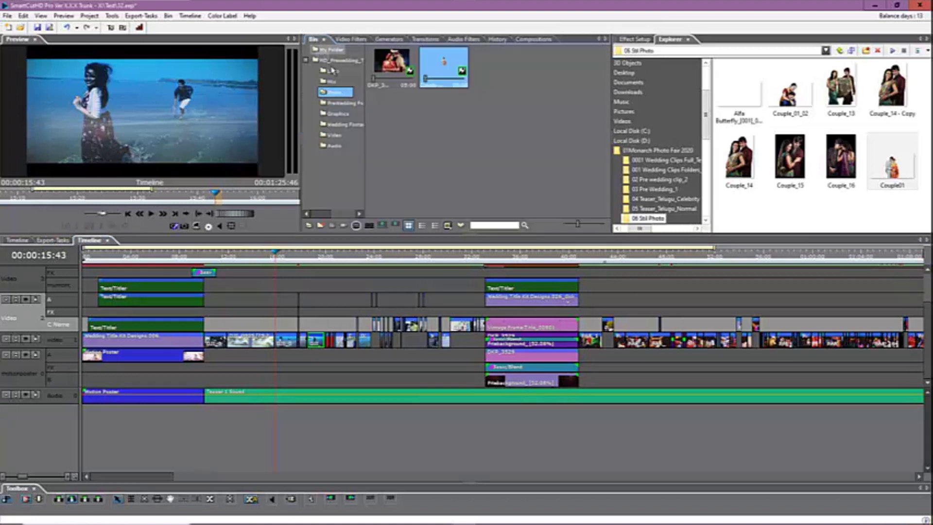
left_click(344, 103)
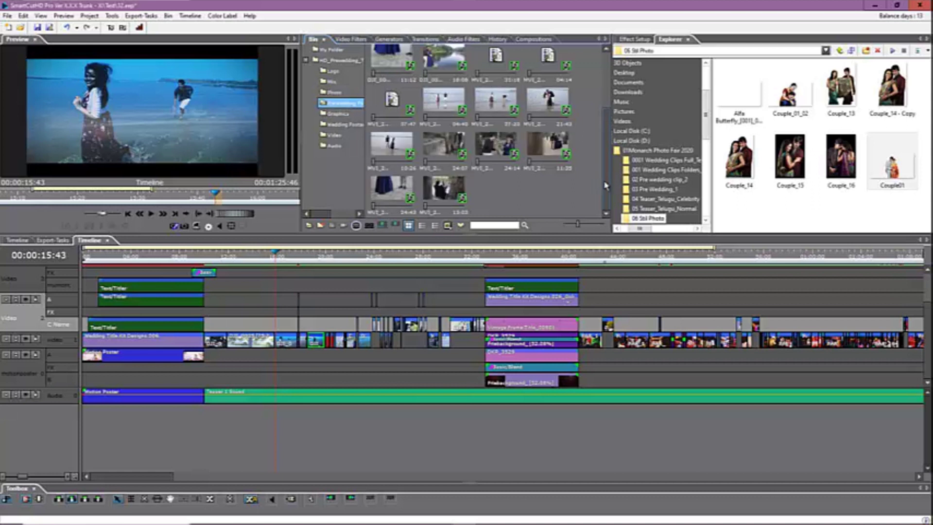
left_click_drag(608, 191, 603, 124)
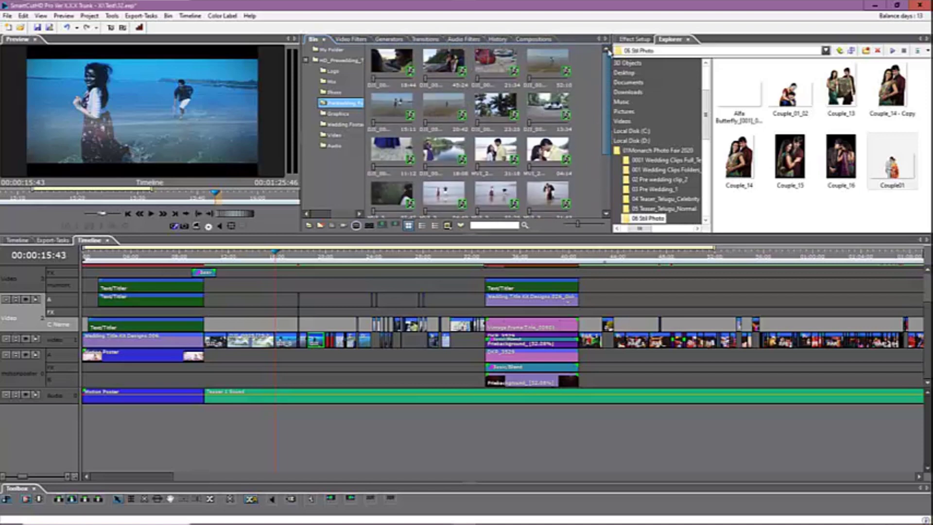
left_click(209, 261)
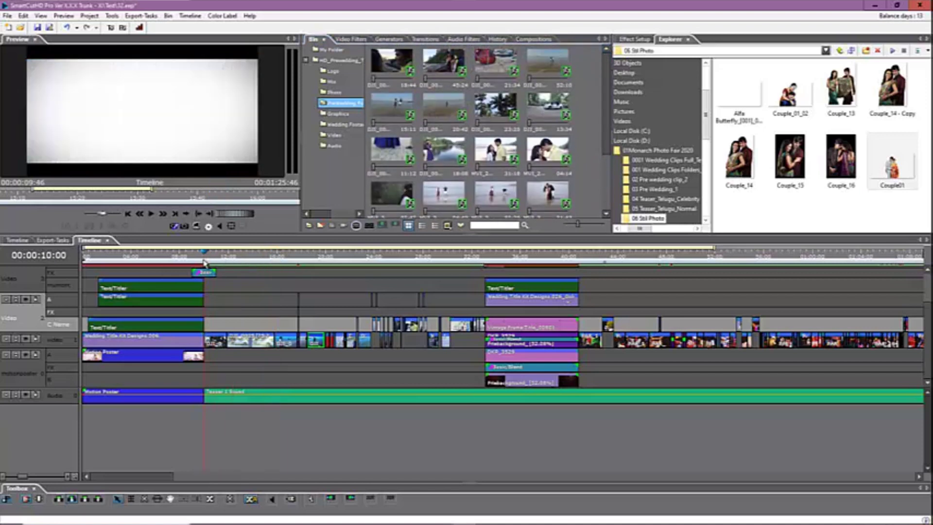
left_click(212, 262)
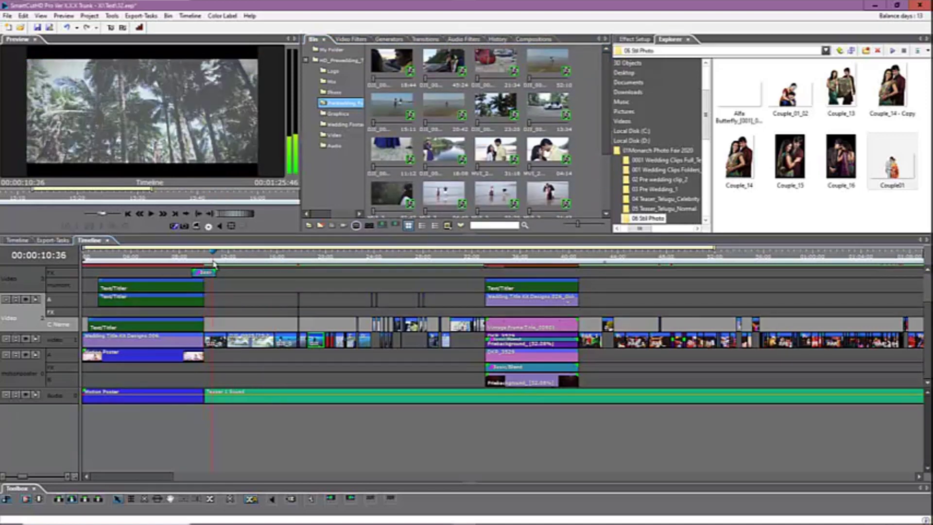
Replace the palm-tree clip in the bin with video 01 from the 02 Pre wedding clip_2 folder and play the changed section
left_click(654, 180)
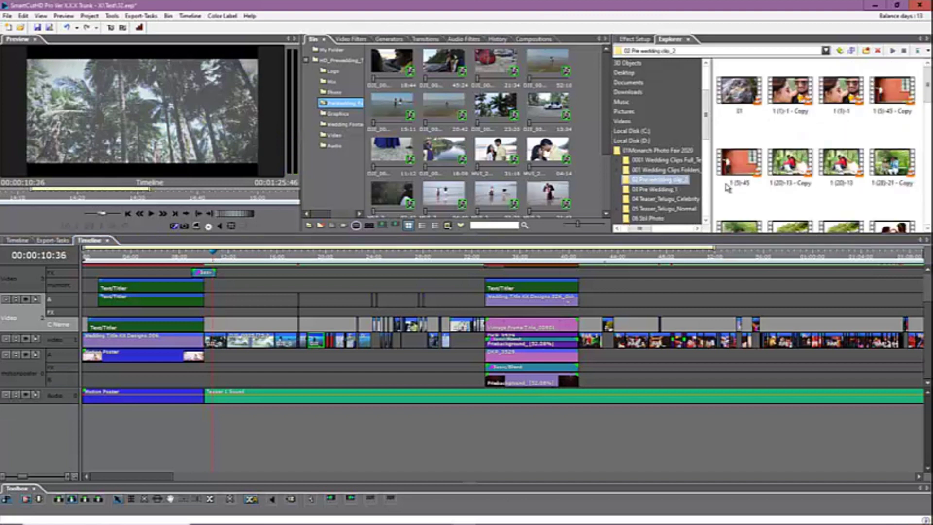
mouse_move(927, 85)
left_mouse_down()
mouse_move(924, 219)
mouse_move(927, 73)
left_mouse_up()
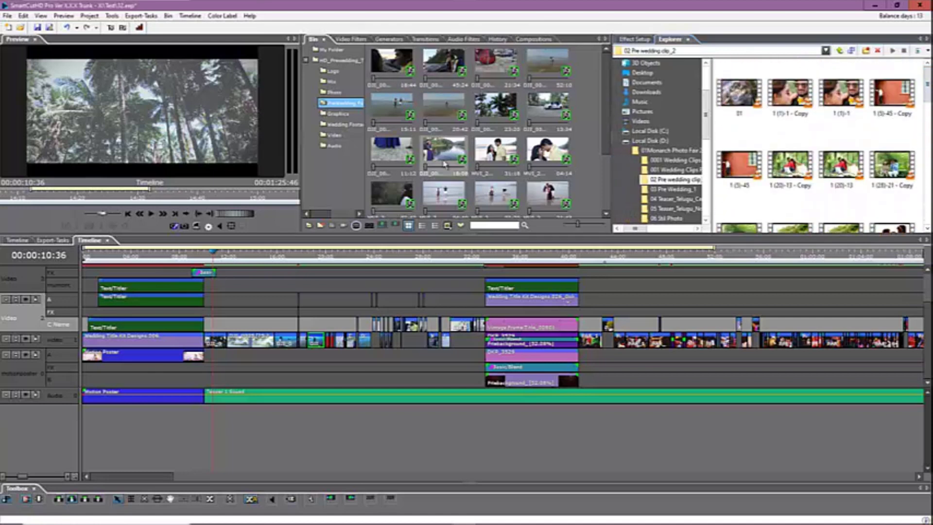
left_click_drag(739, 104, 491, 119)
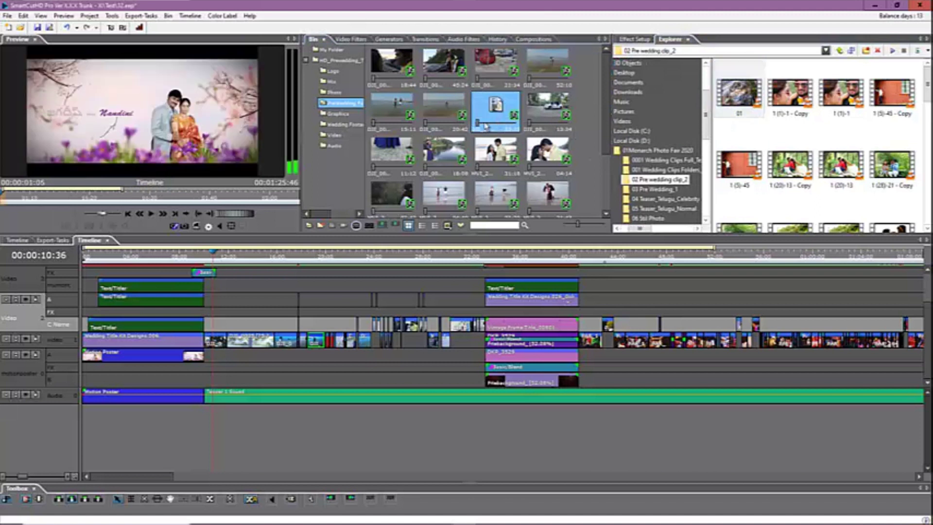
left_click(210, 256)
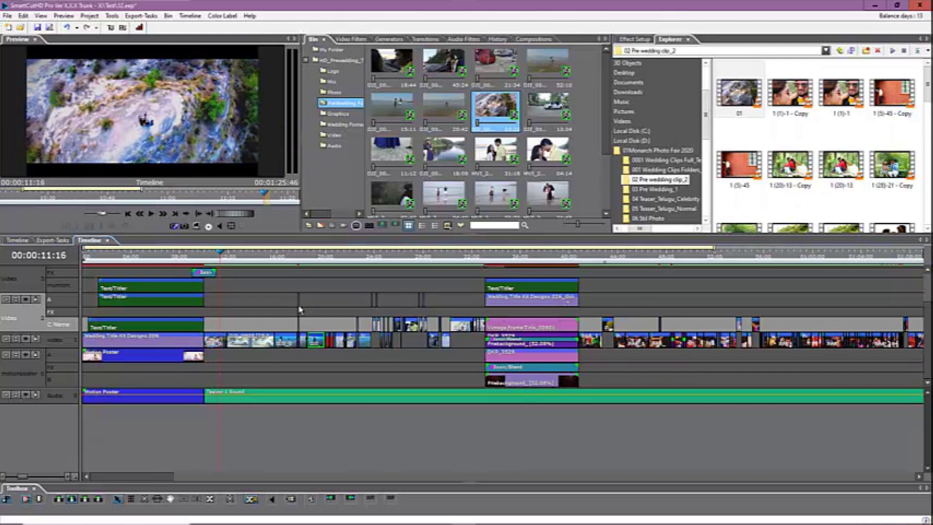
left_click(241, 253)
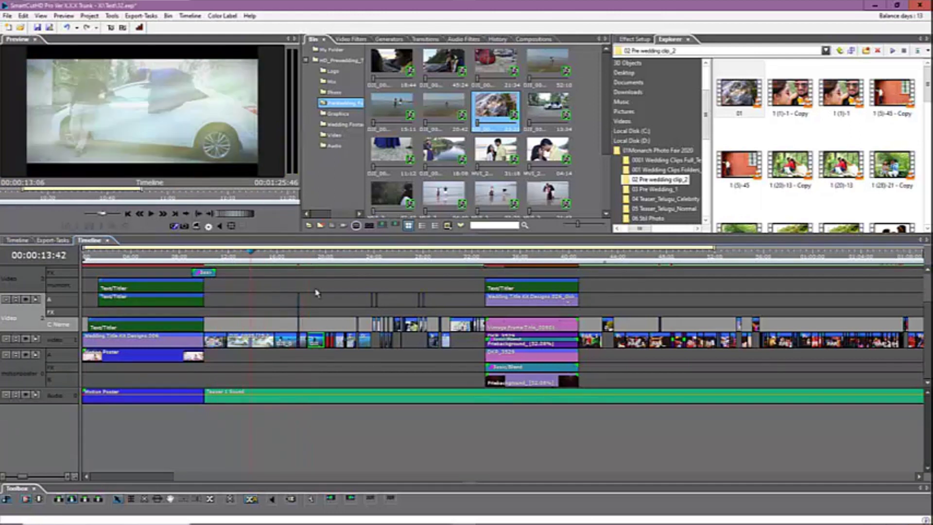
Replace the remaining clips in the bin's PreWedding folder with all videos except 01 from the 02 Pre wedding clip_2 folder
key("ctrl+a")
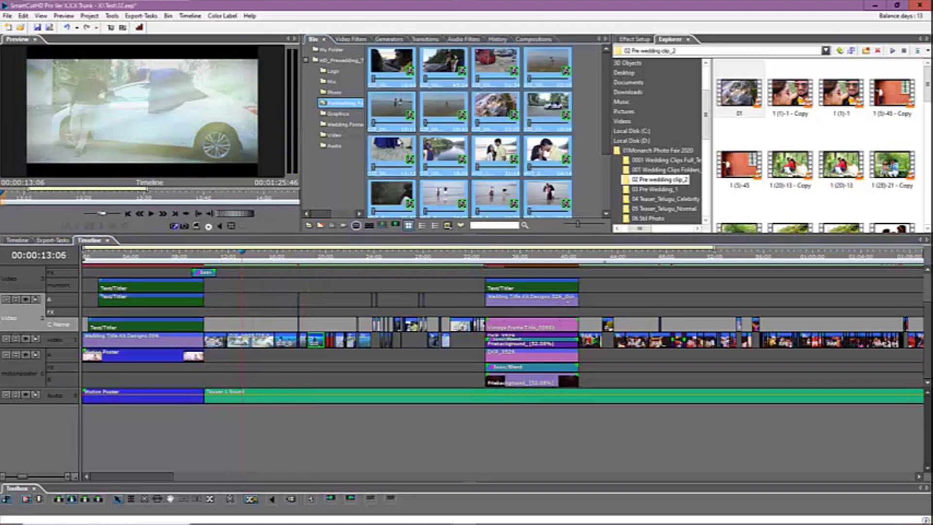
left_click(743, 102)
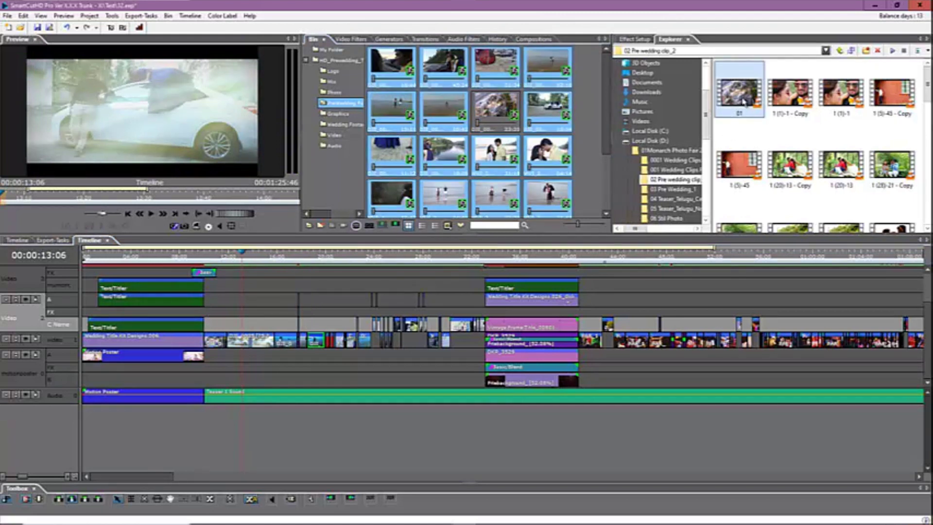
key("ctrl+a")
left_click(739, 97, "ctrl")
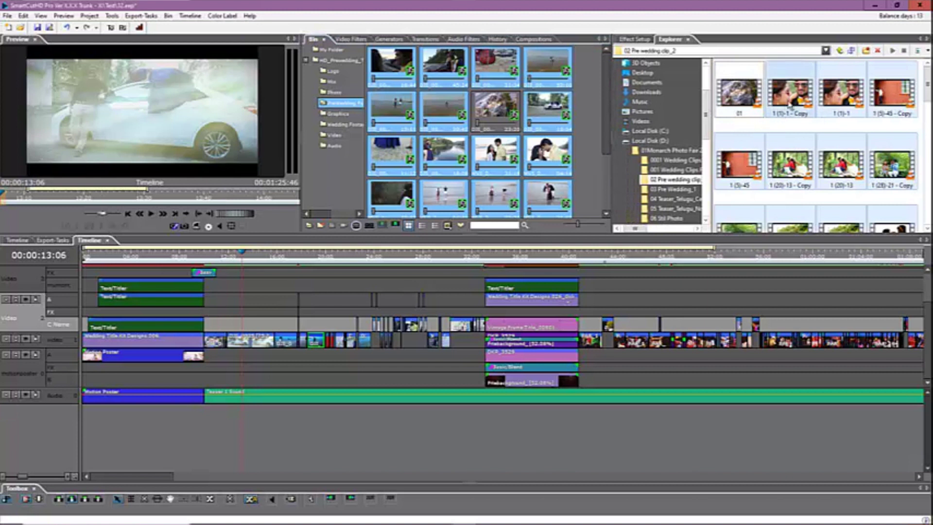
left_click_drag(790, 94, 495, 161)
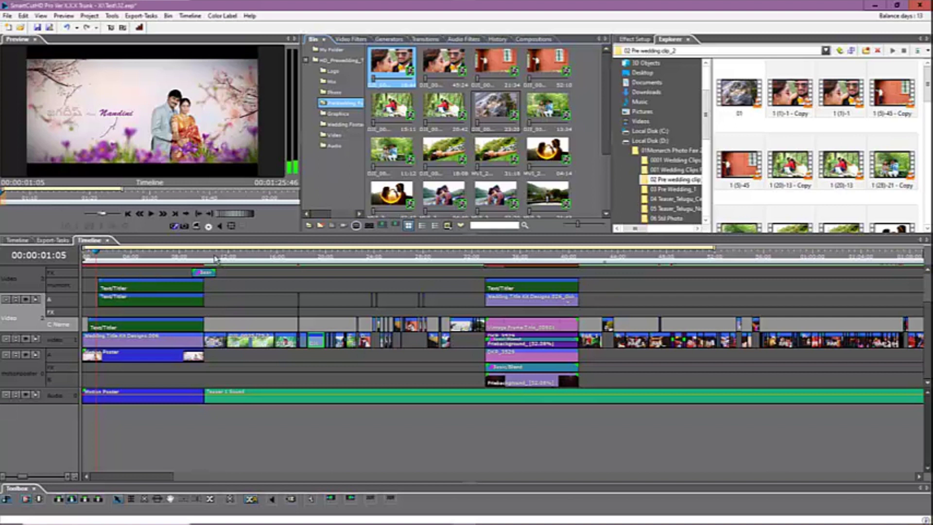
Play the replaced prewedding clips from about 10 seconds and scrub the following section around 28 seconds
left_click(213, 259)
key("space")
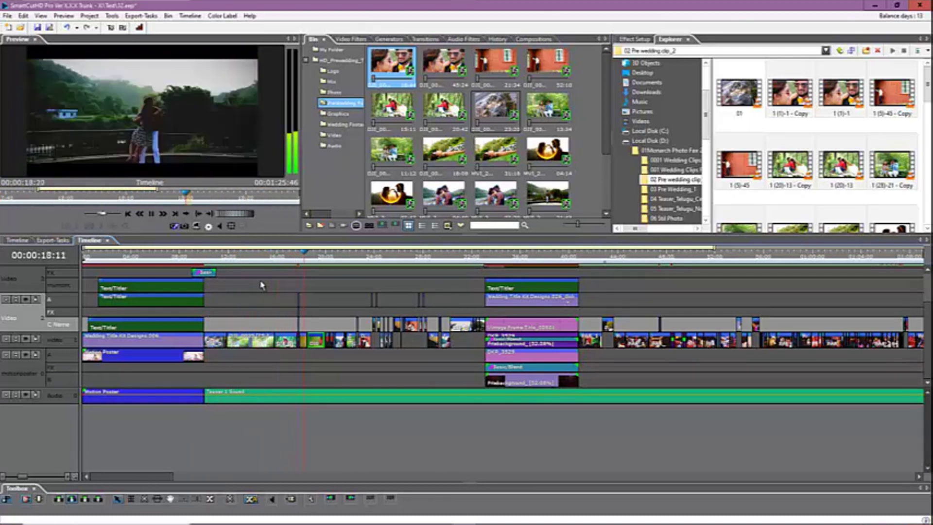
key("space")
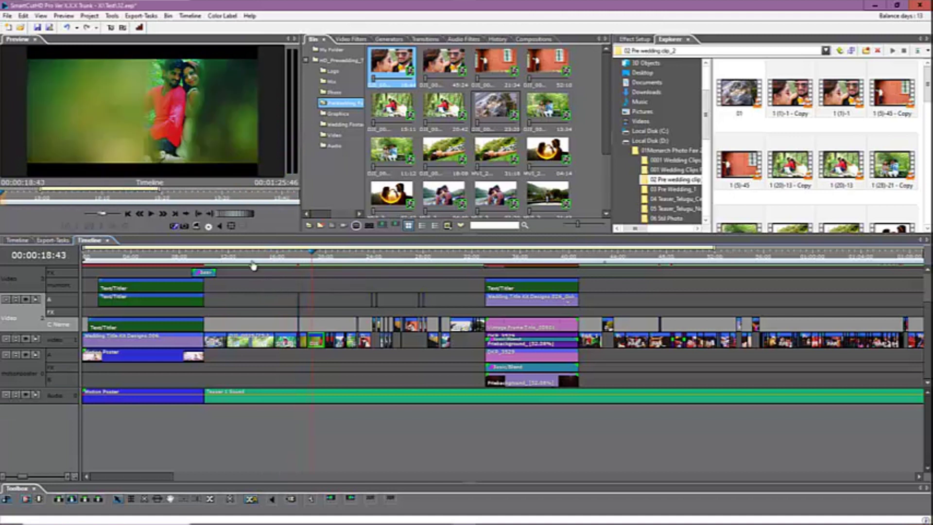
scroll(434, 302, "right", 5)
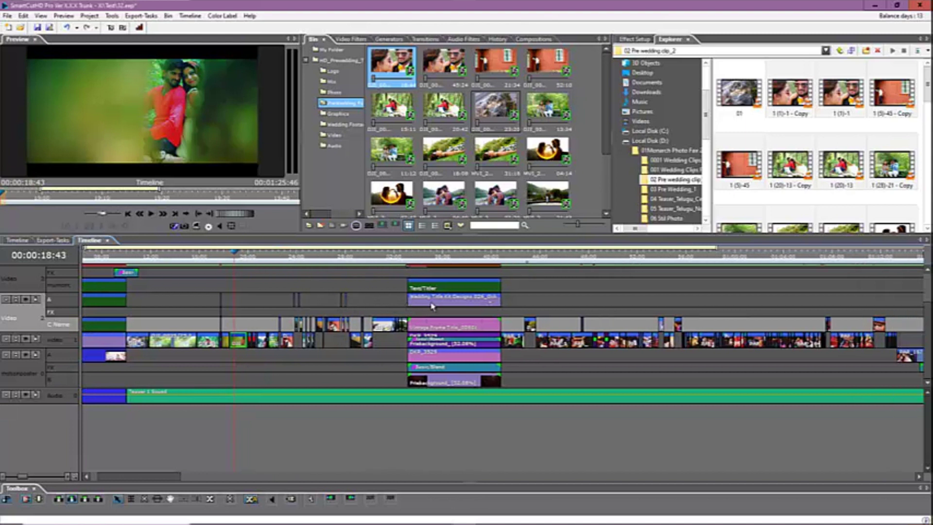
scroll(433, 306, "right", 1)
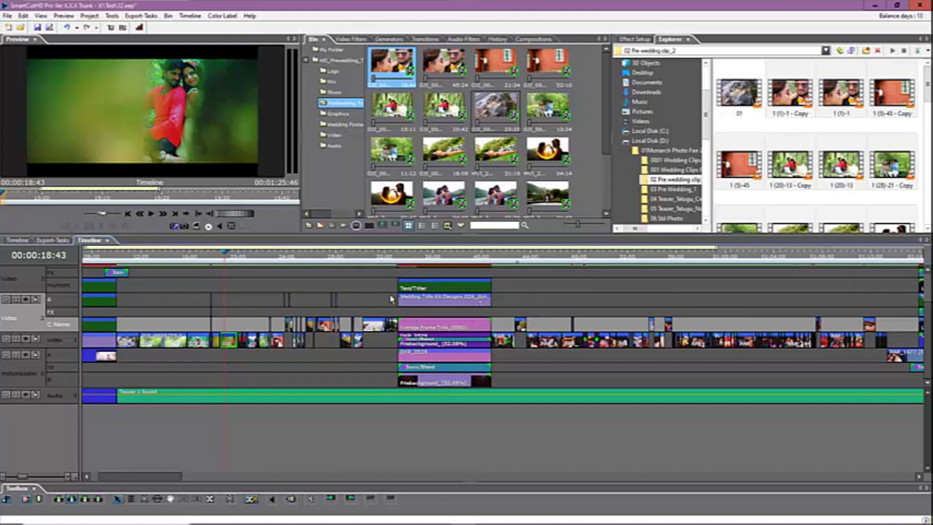
left_click(404, 258)
left_click_drag(414, 258, 345, 256)
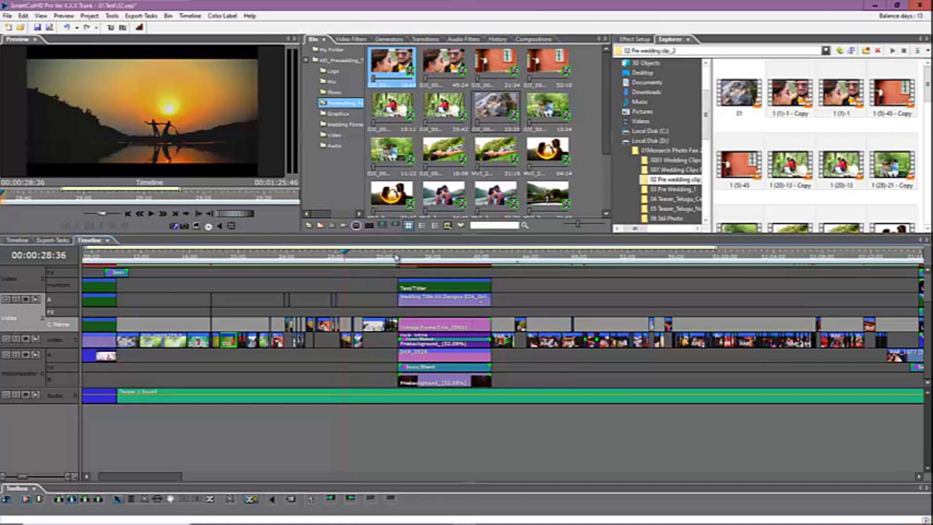
Replace the first person's name in the "Weds" title at about 37 seconds with the new name and play the title
left_click_drag(396, 258, 447, 257)
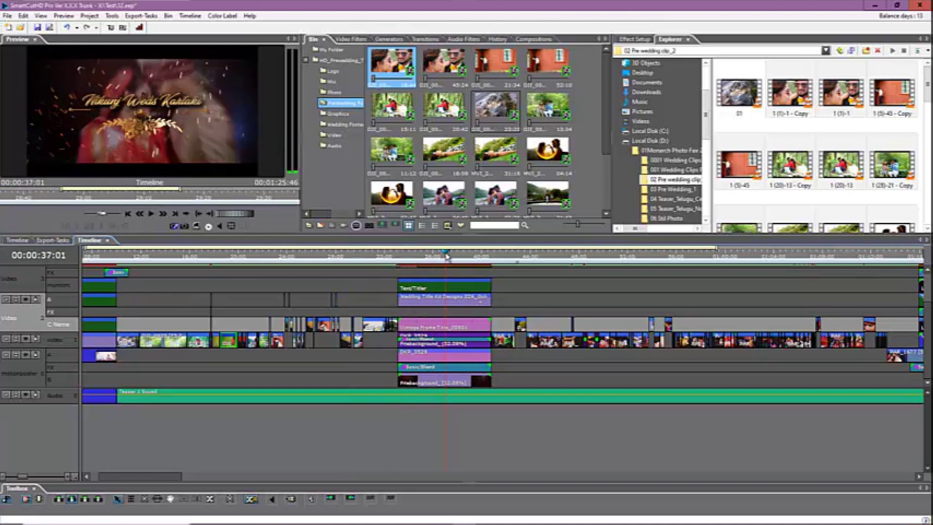
left_click(443, 290)
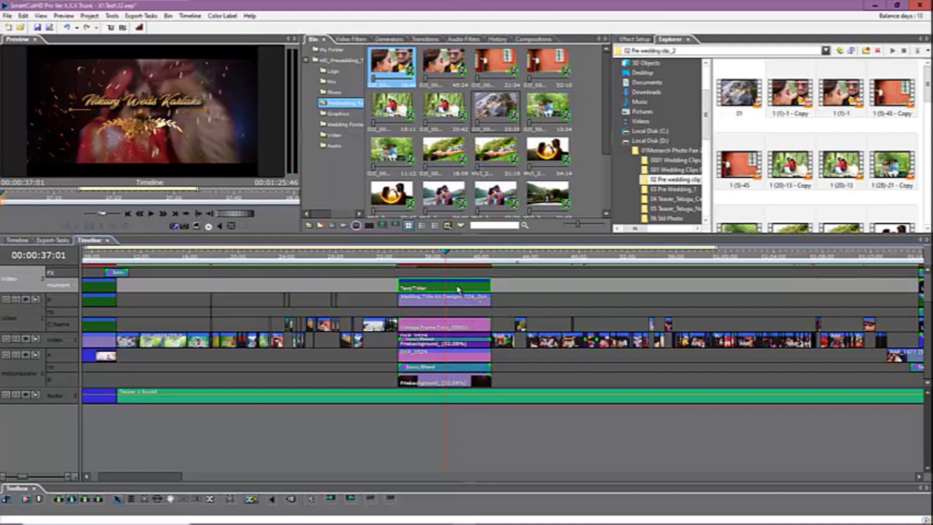
double_click(457, 289)
left_click_drag(368, 136, 270, 145)
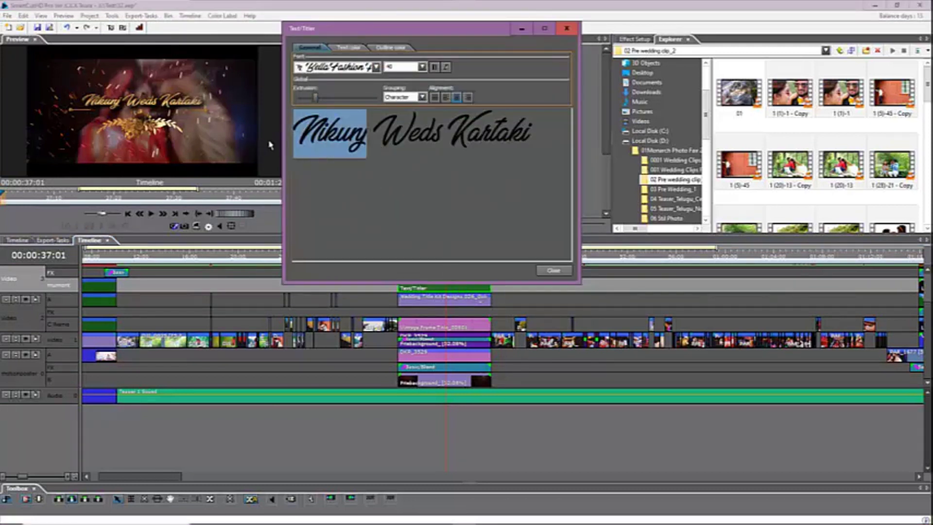
type("Jagdish")
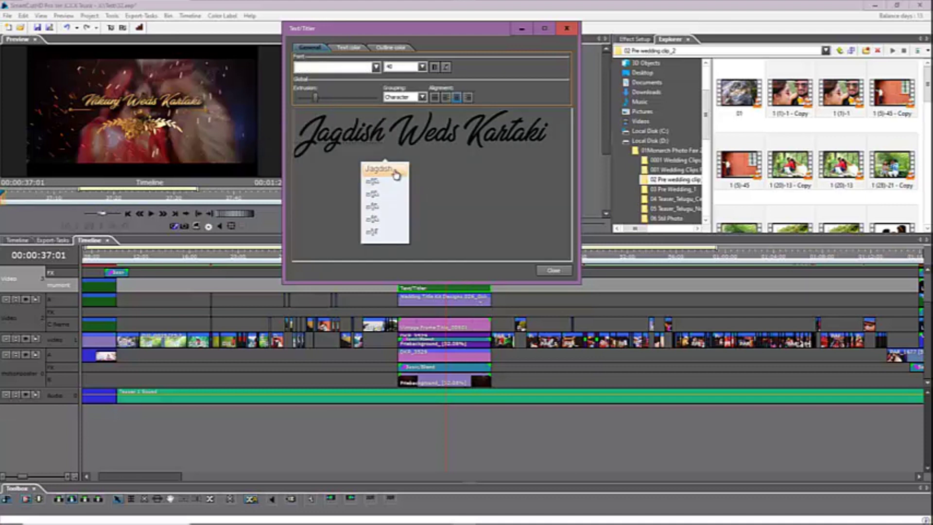
left_click(423, 184)
left_click(553, 270)
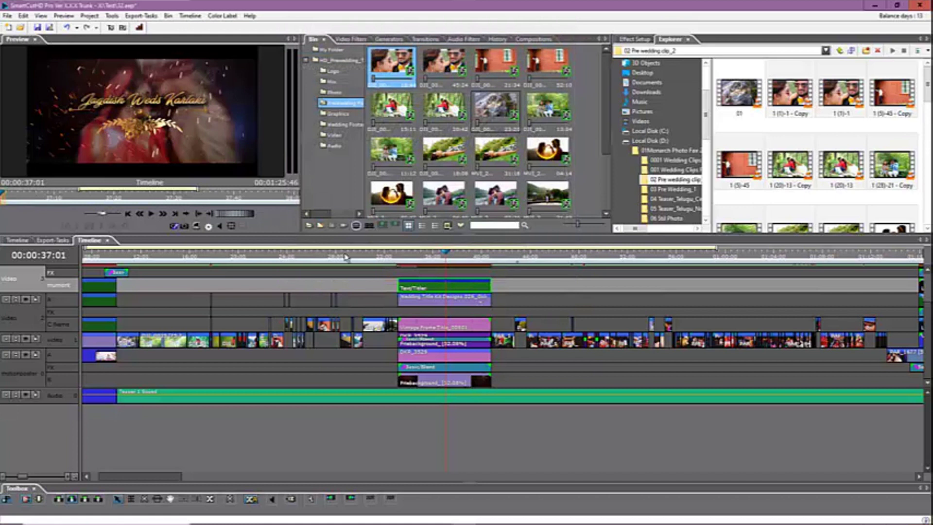
left_click(412, 257)
key("space")
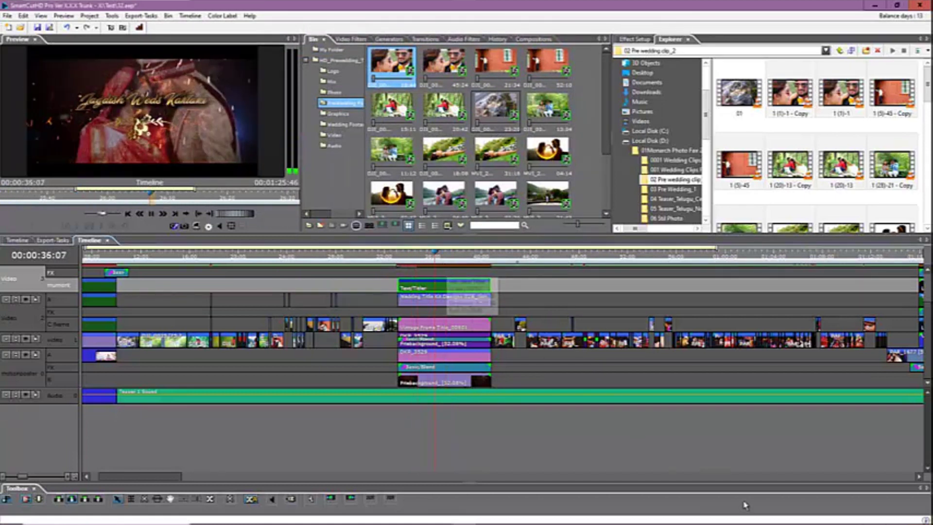
key("space")
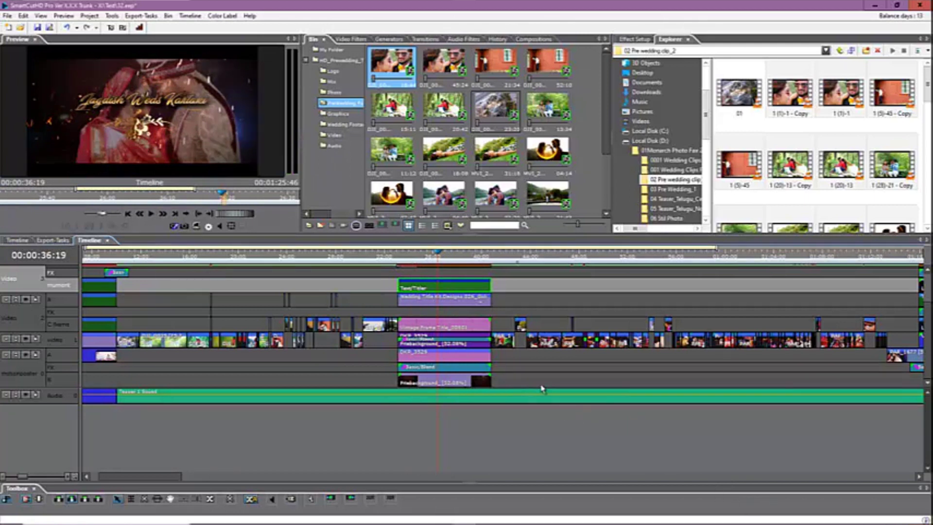
Scrub the wedding clips up to about 51:45 and look through the bin's wedding footage folder
left_click(501, 258)
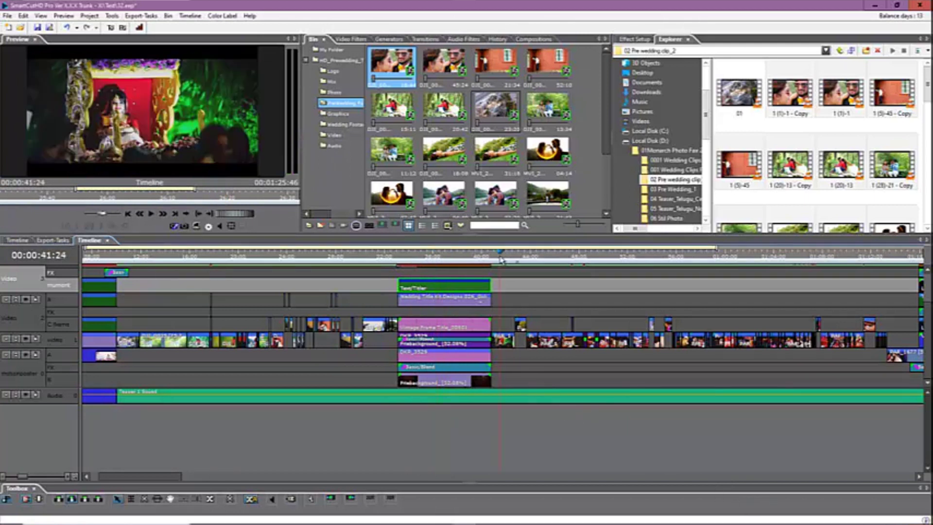
left_click_drag(500, 260, 627, 272)
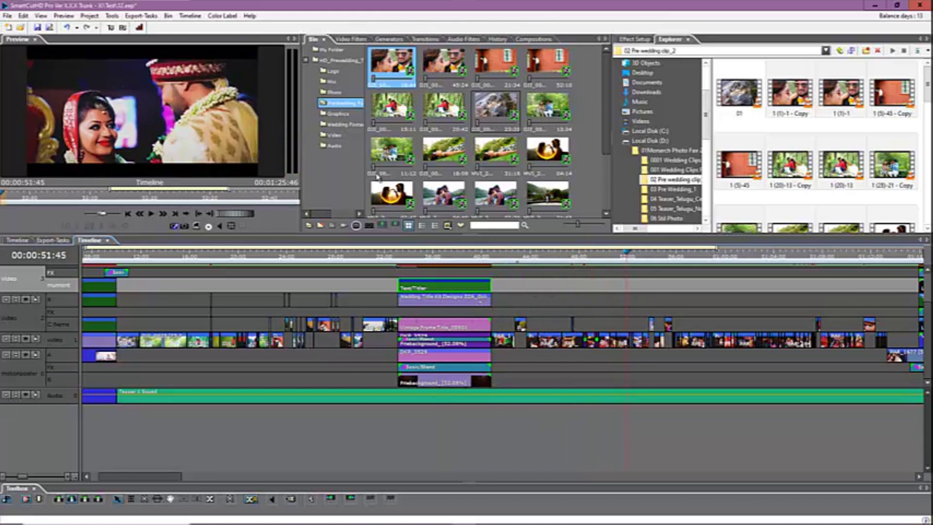
left_click(340, 124)
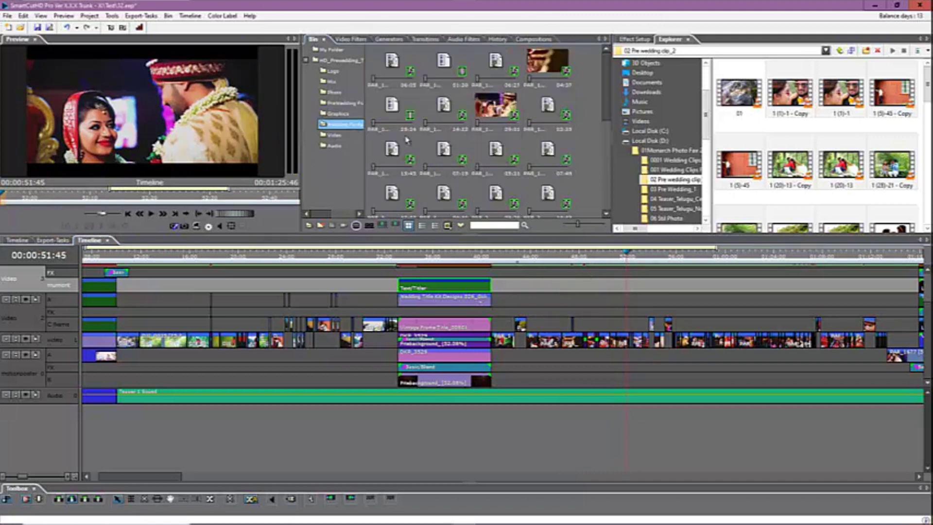
left_click_drag(606, 82, 601, 183)
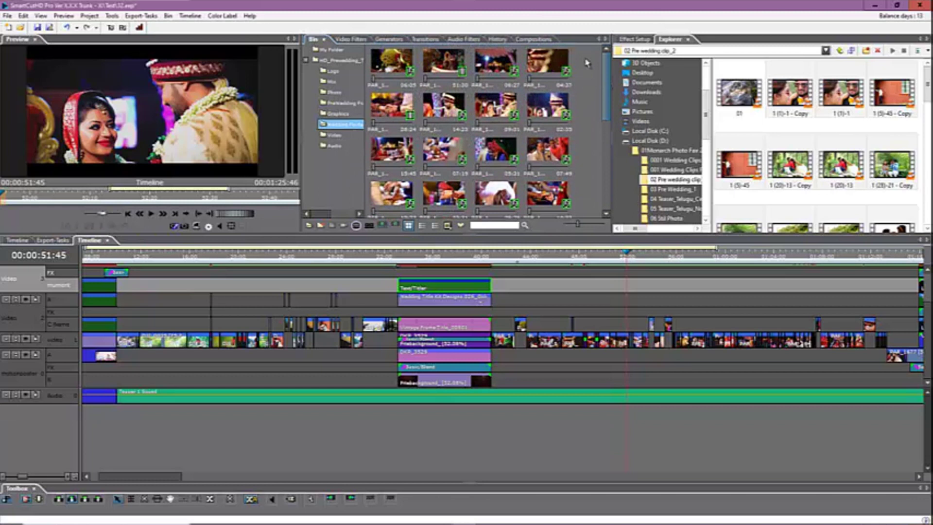
scroll(593, 176, "up", 5)
Replace all clips in the bin's wedding footage folder with all videos from 05 Teaser_Telugu_Normal, leaving out the TSCHD-Index folder
left_click(663, 208)
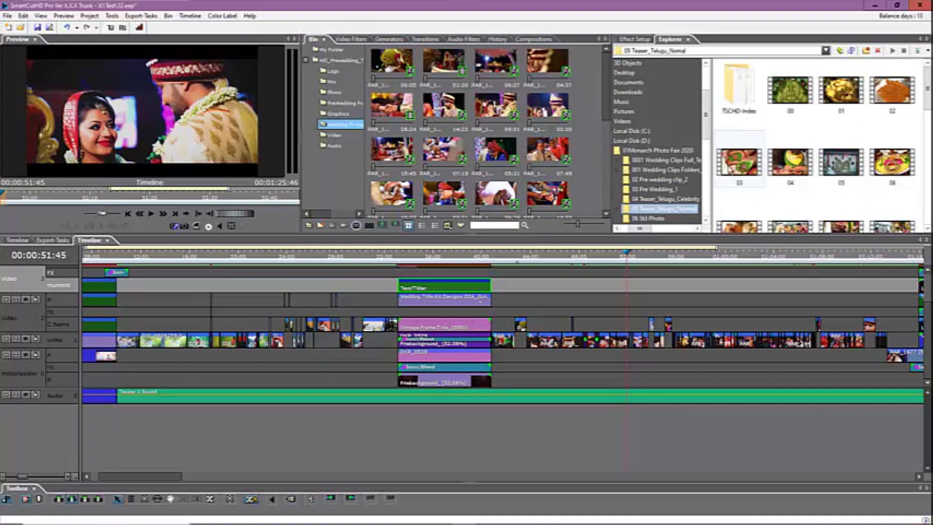
mouse_move(927, 89)
left_mouse_down()
mouse_move(924, 179)
mouse_move(926, 90)
left_mouse_up()
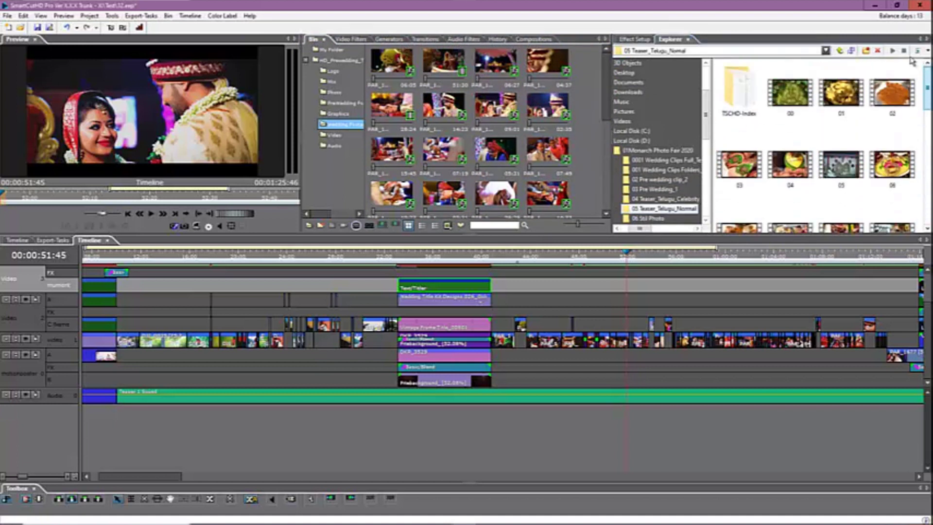
left_click(783, 110)
key("ctrl+a")
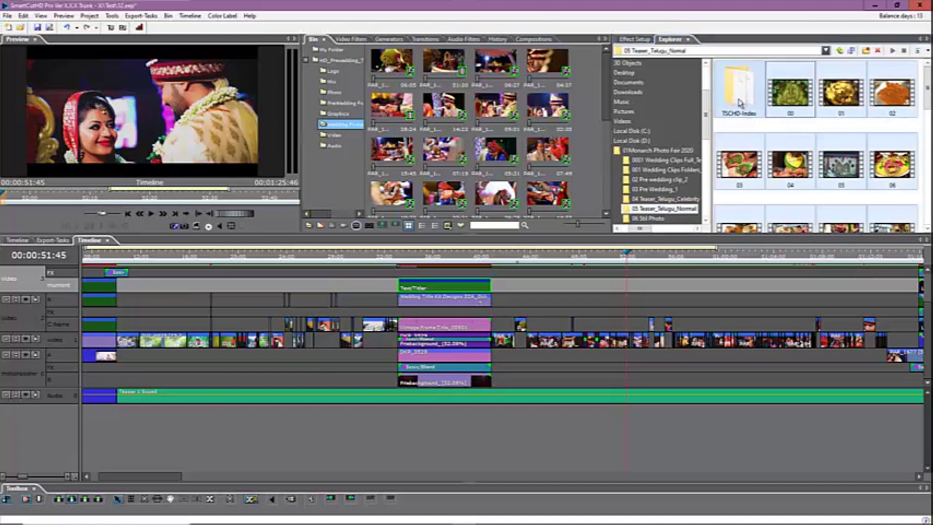
left_click(495, 110)
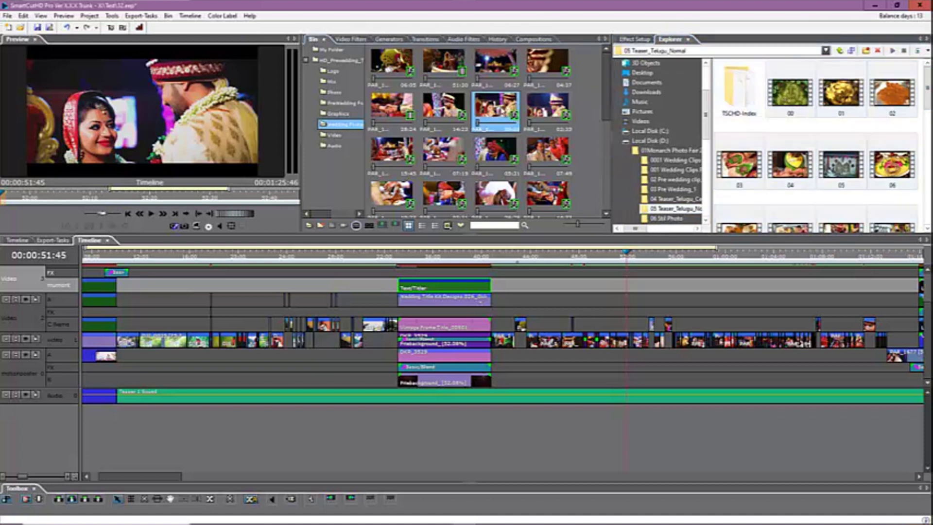
key("ctrl+a")
left_click(787, 96)
left_click_drag(788, 96, 501, 121)
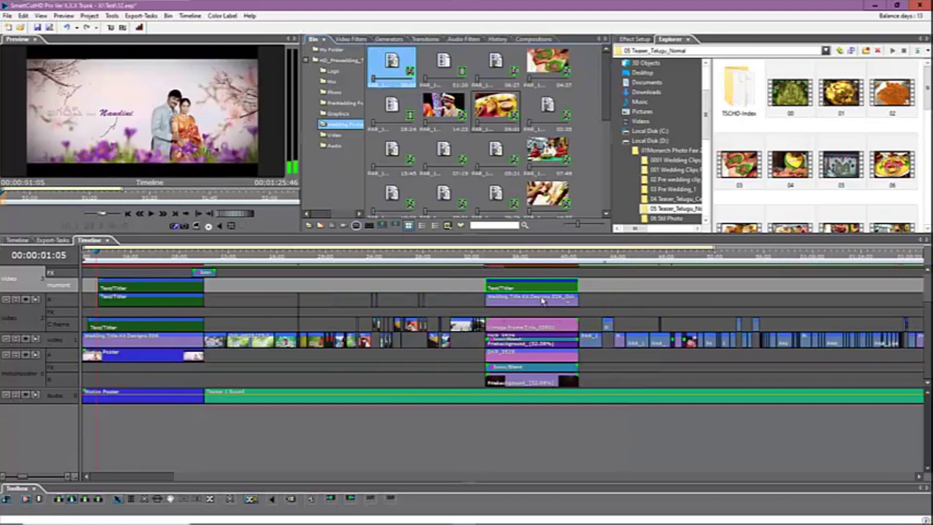
Check the replaced wedding clips at about 42:28 in the timeline and examine their thumbnails in the bin
left_click(593, 258)
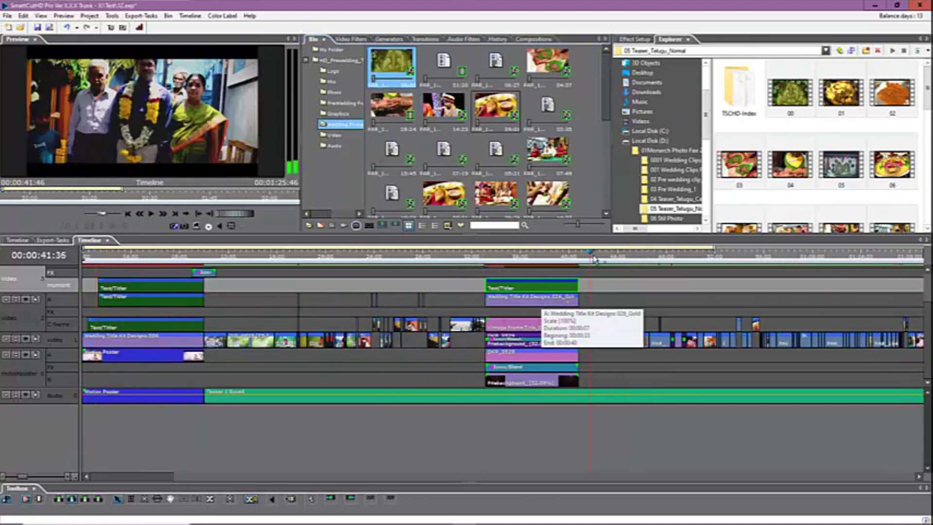
left_click_drag(593, 258, 601, 260)
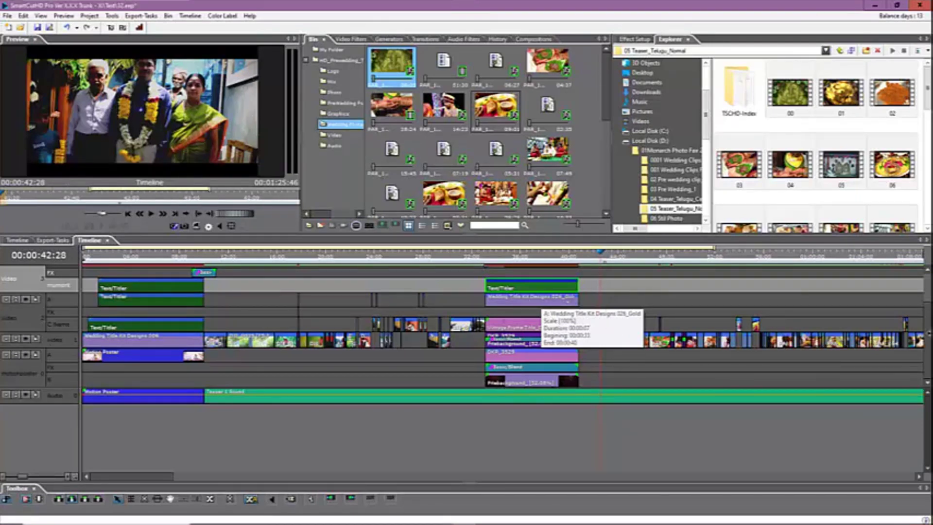
scroll(529, 180, "down", 2)
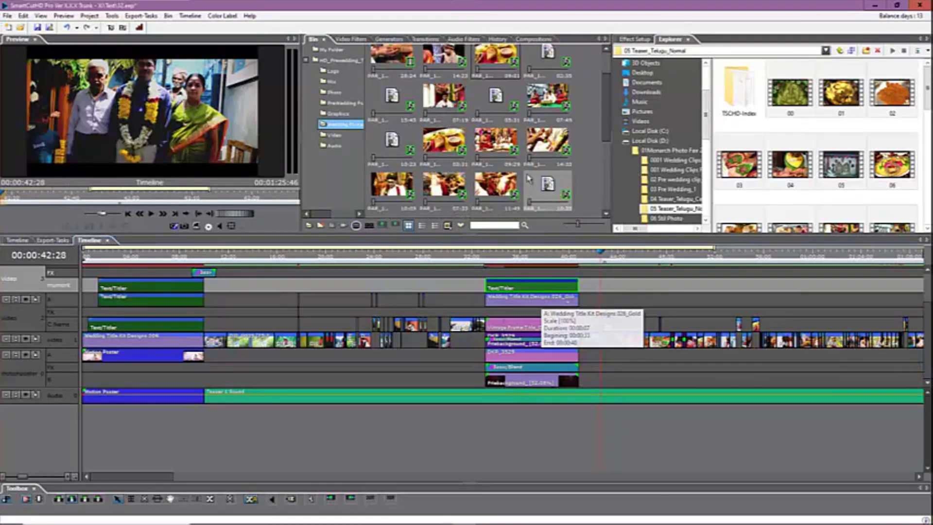
scroll(518, 184, "down", 2)
scroll(516, 187, "down", 3)
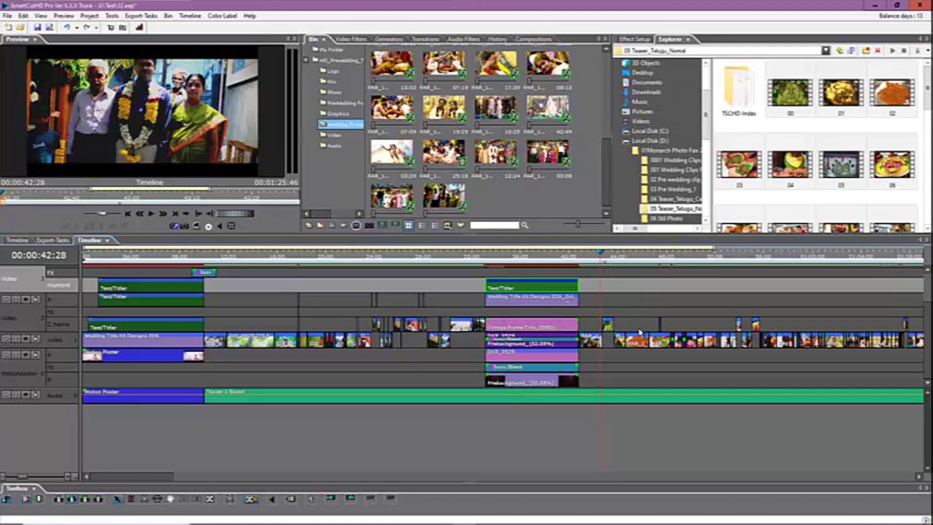
Play the replaced wedding section from about 40:38 and again from about 52 seconds
scroll(640, 331, "right", 3)
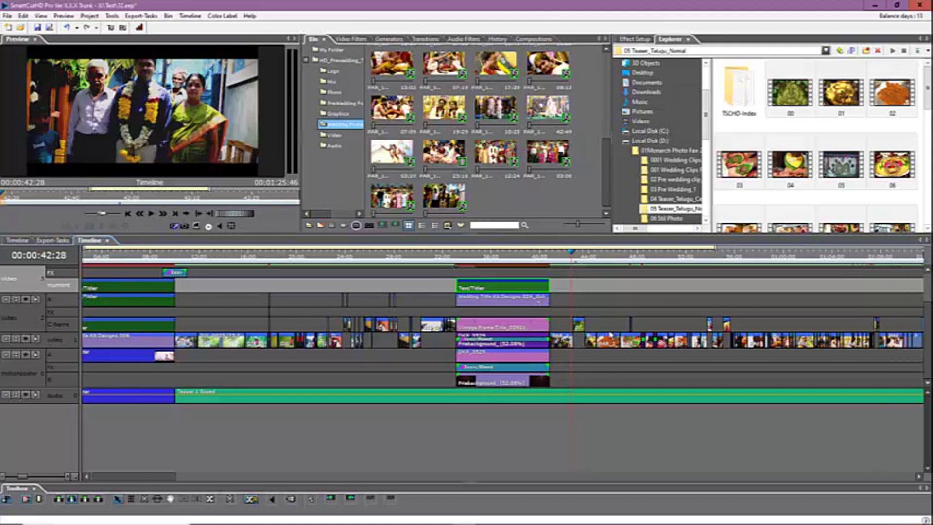
left_click(523, 255)
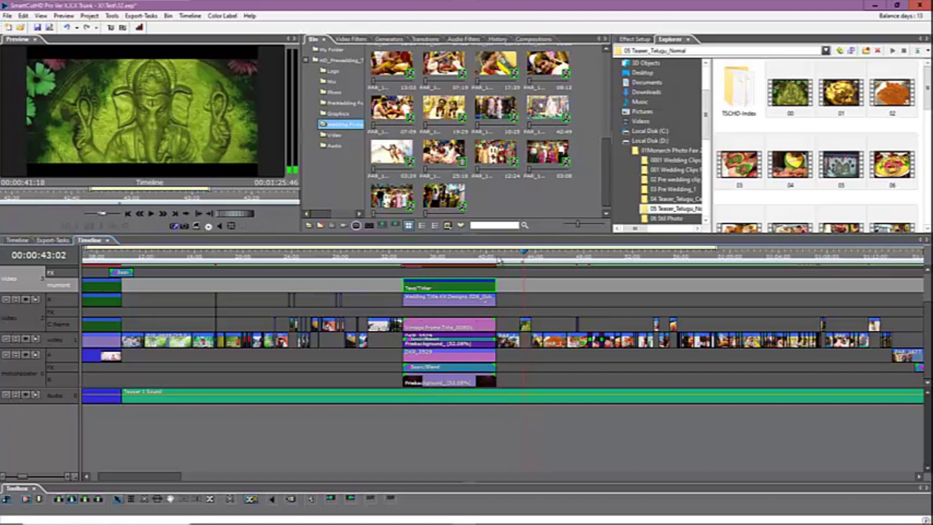
left_click(496, 258)
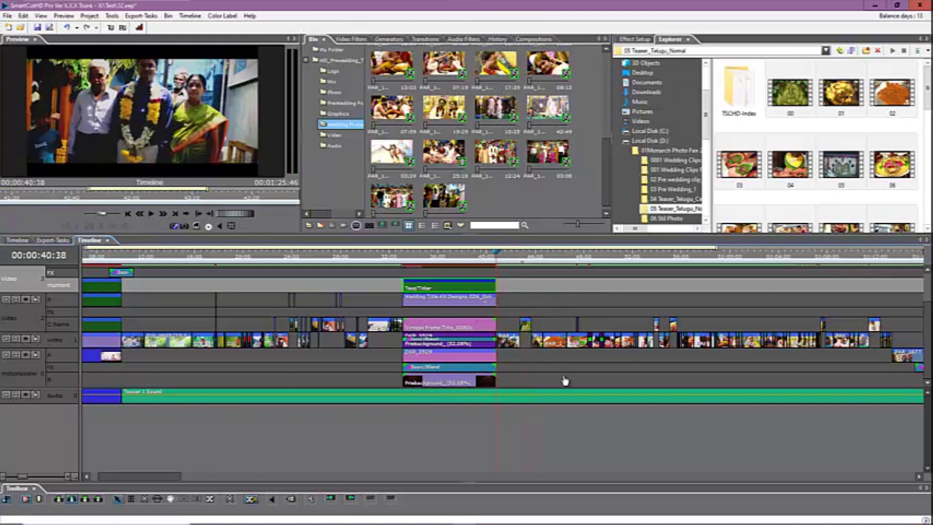
key("space")
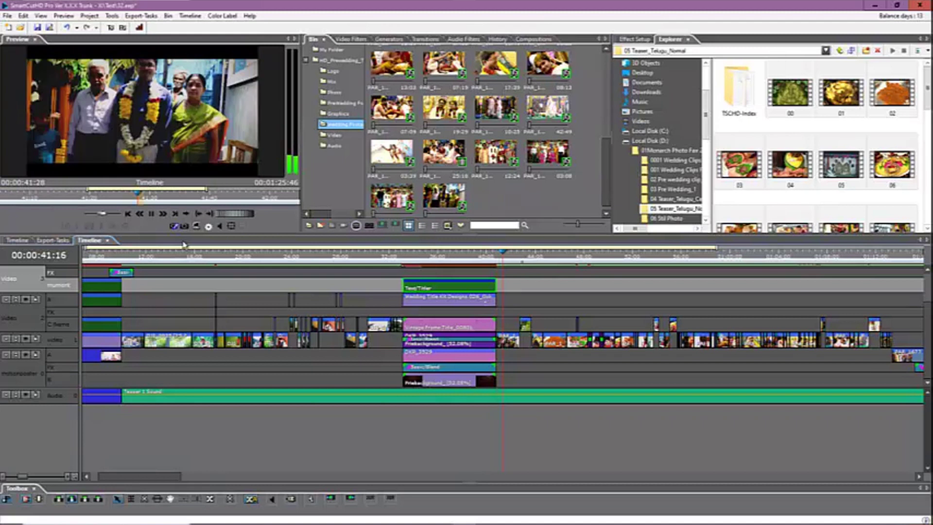
left_click(636, 257)
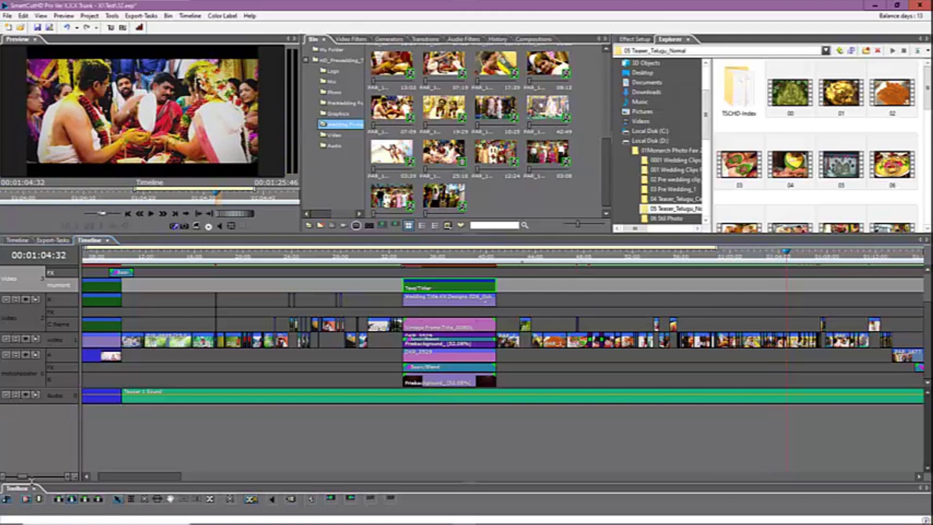
left_click_drag(27, 481, 18, 480)
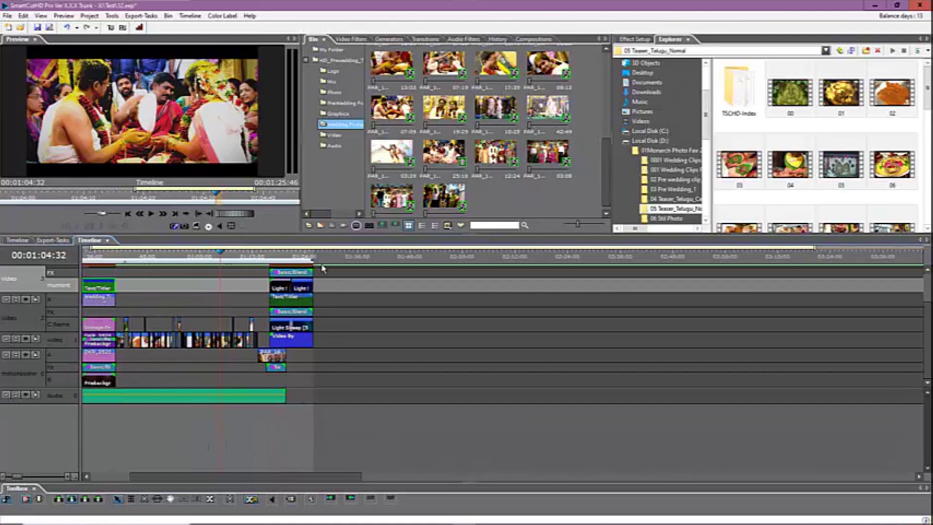
Place the 006 background clip from the 07 BG_for Title folder on the motion poster track at the teaser's end, 00:01:25:46
left_click(324, 262)
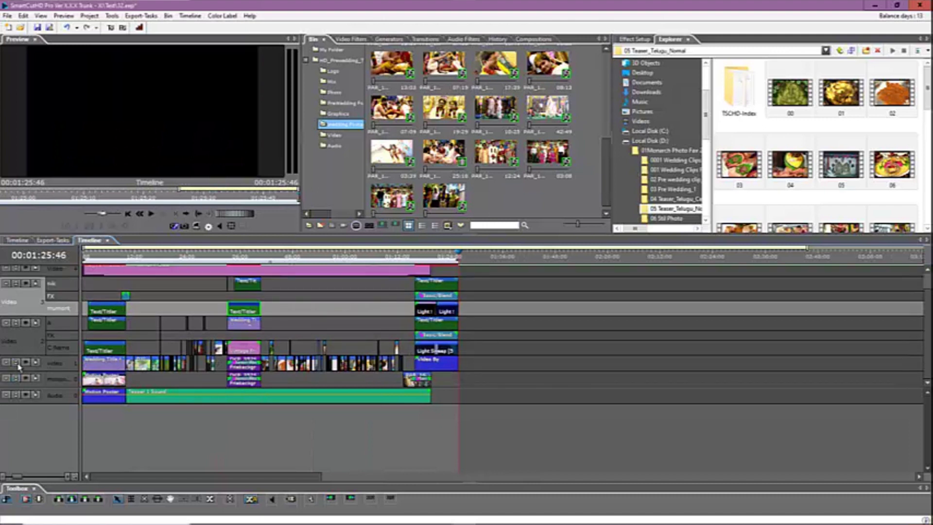
left_click(472, 384)
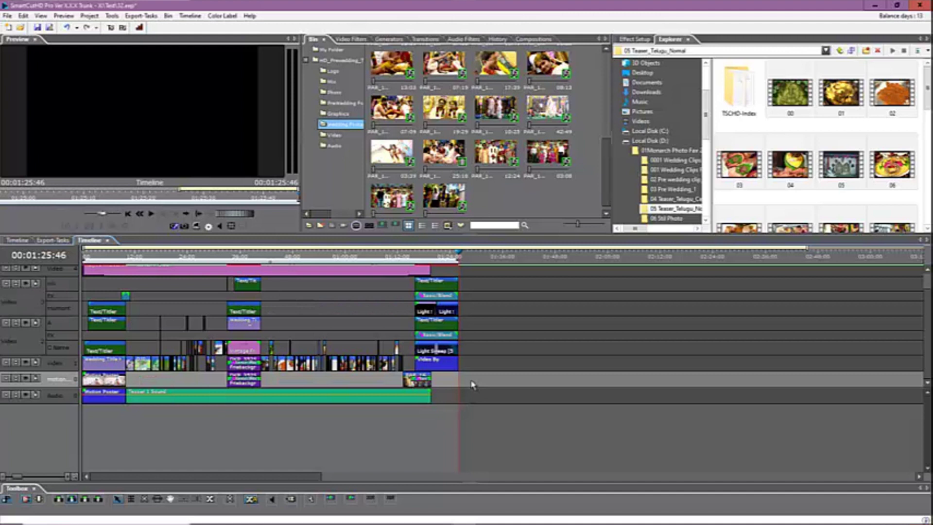
left_click(668, 218)
scroll(677, 209, "down", 3)
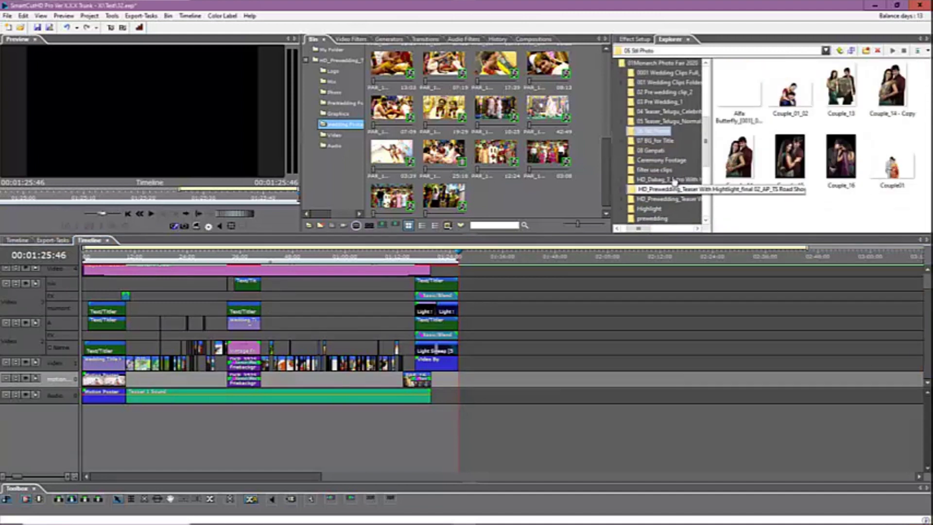
left_click(650, 140)
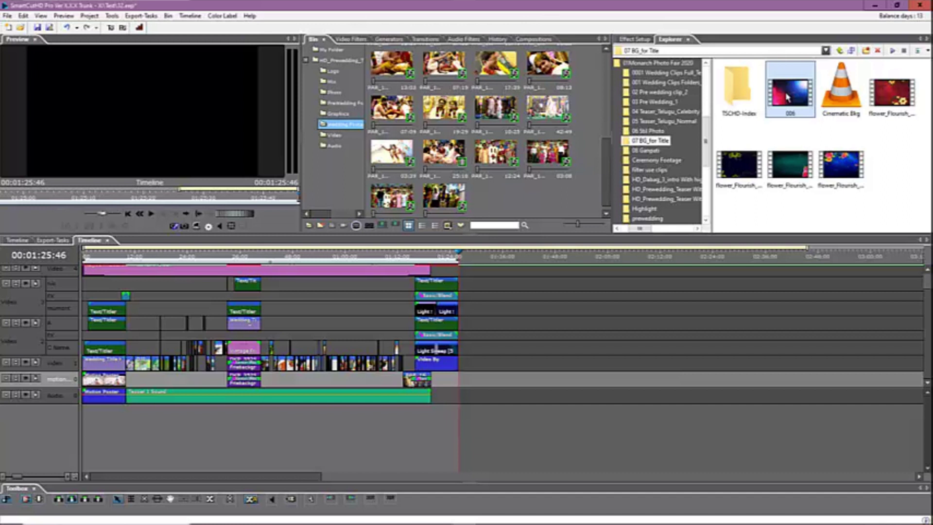
left_click_drag(788, 99, 459, 382)
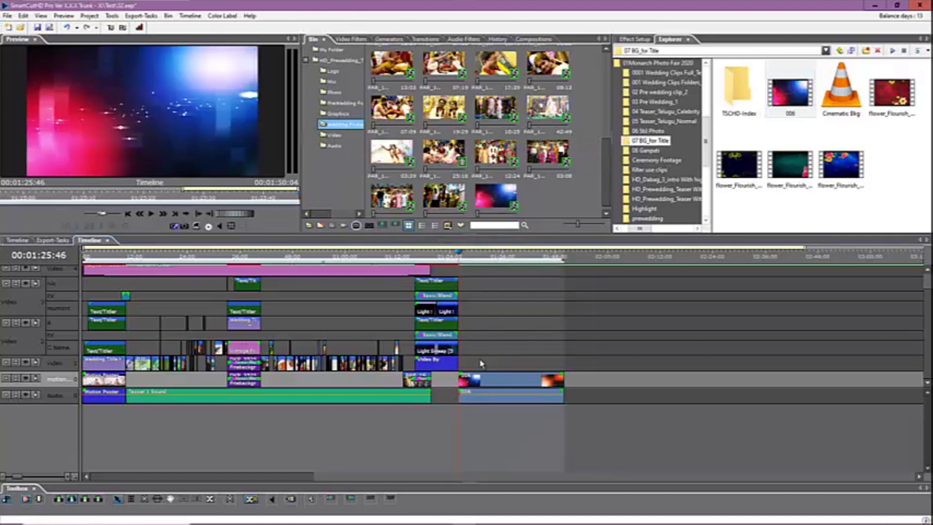
Preview title compositions 001 and 002 from Pack_01 of the Wedding_title_kit
left_click(481, 363)
left_click(529, 40)
left_click(519, 51)
left_click(329, 71)
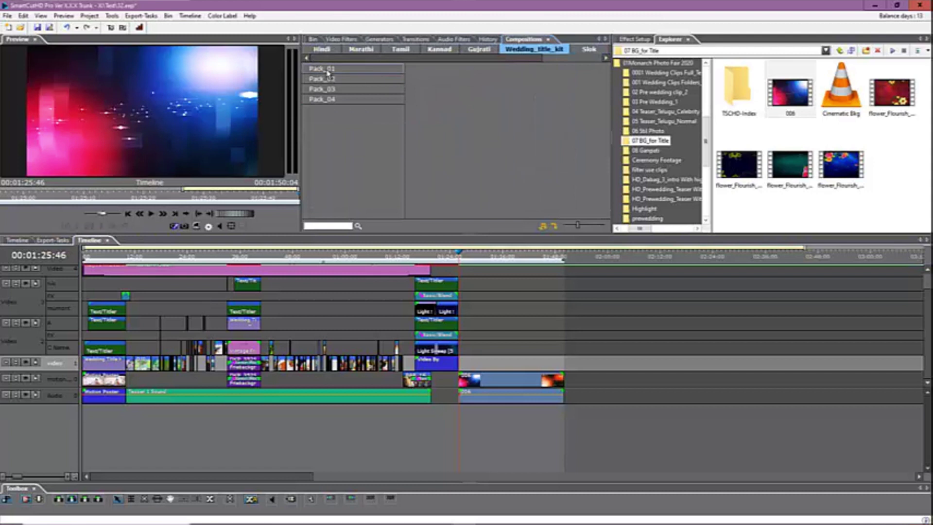
left_click(432, 88)
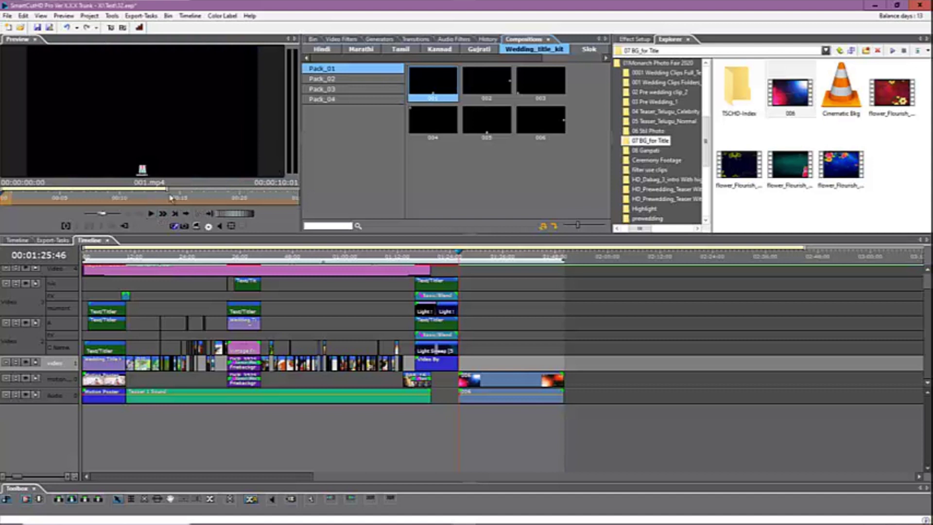
left_click(151, 214)
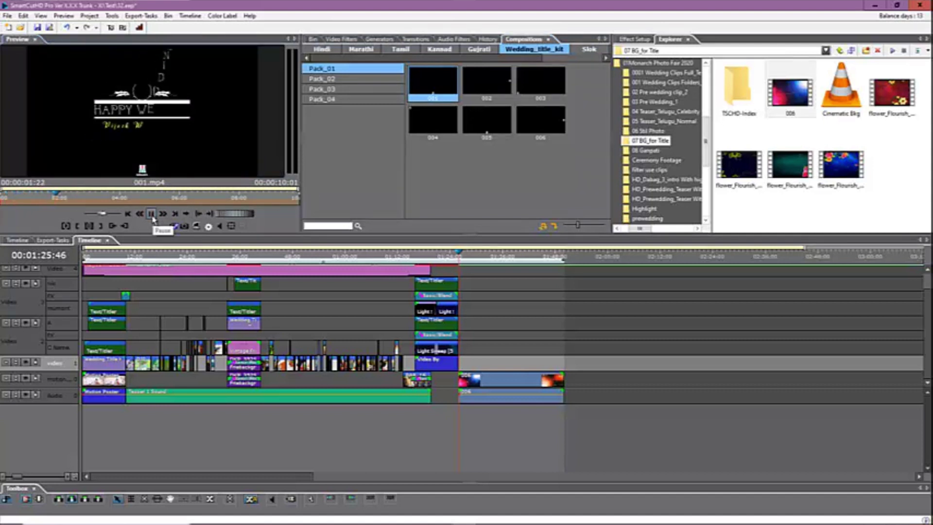
left_click(152, 215)
left_click(465, 99)
left_click(151, 216)
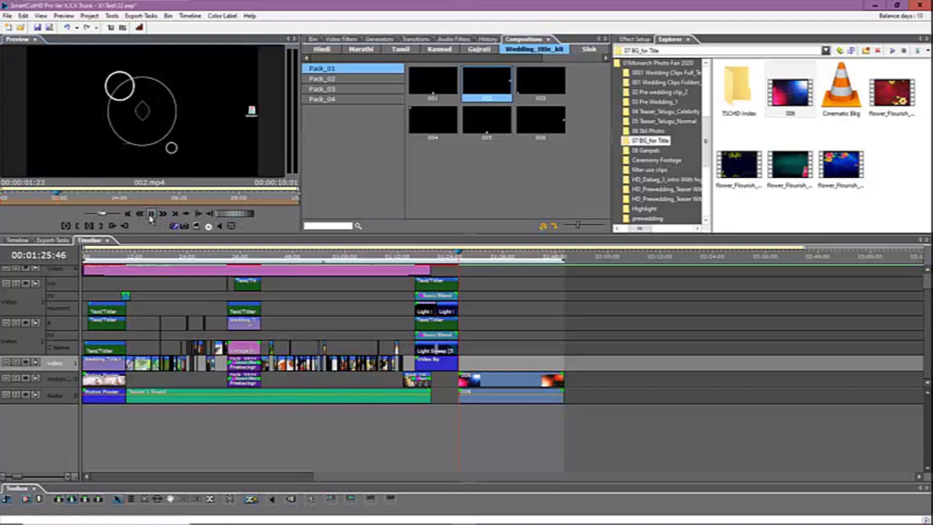
left_click(151, 216)
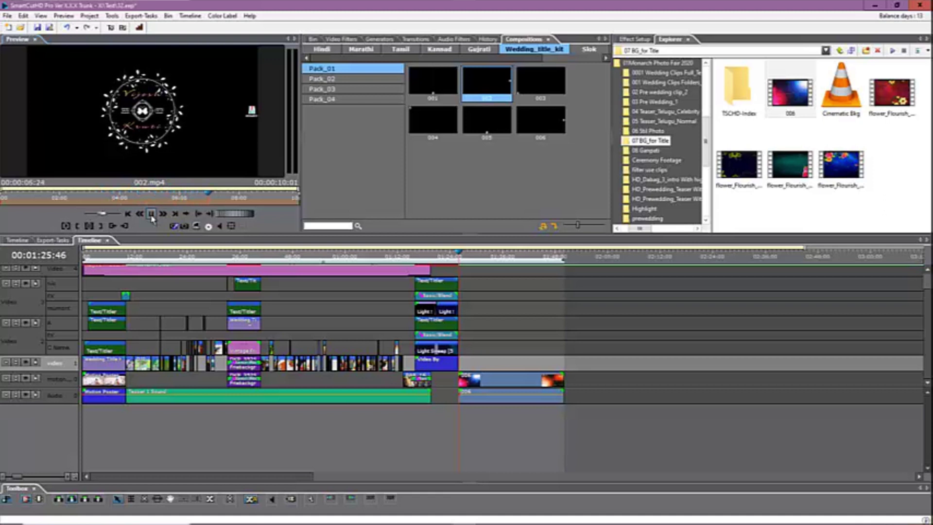
left_click(151, 214)
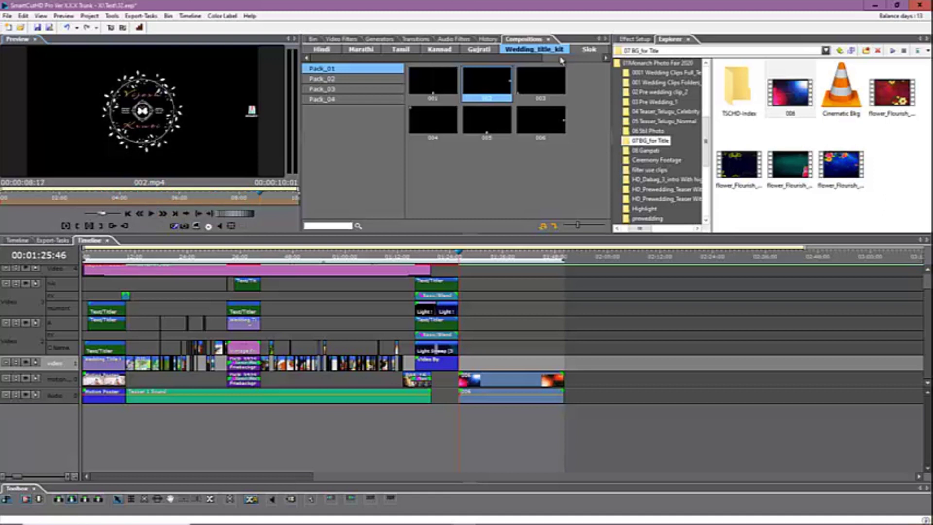
Insert title composition 003 from Pack_01 above the 006 background on the first video track and check it at about 01:30
left_click(541, 80)
left_click(476, 359)
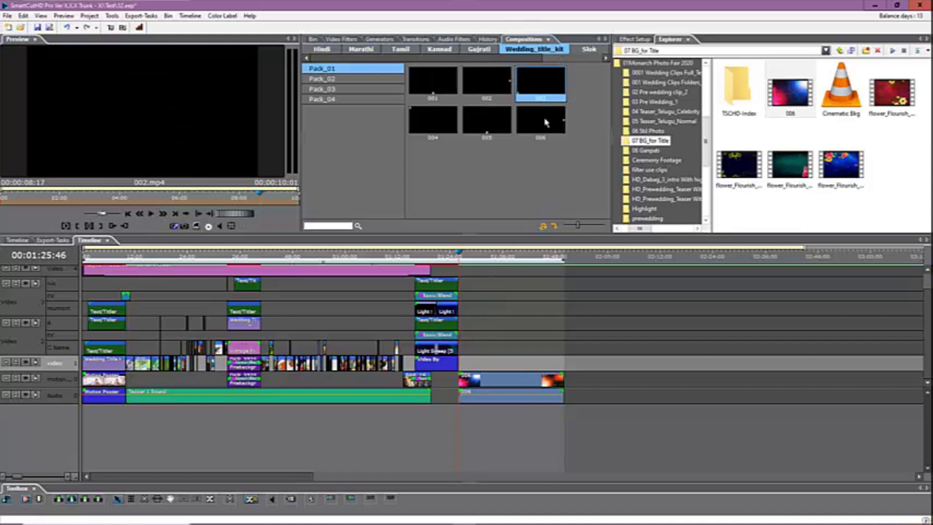
left_click(554, 226)
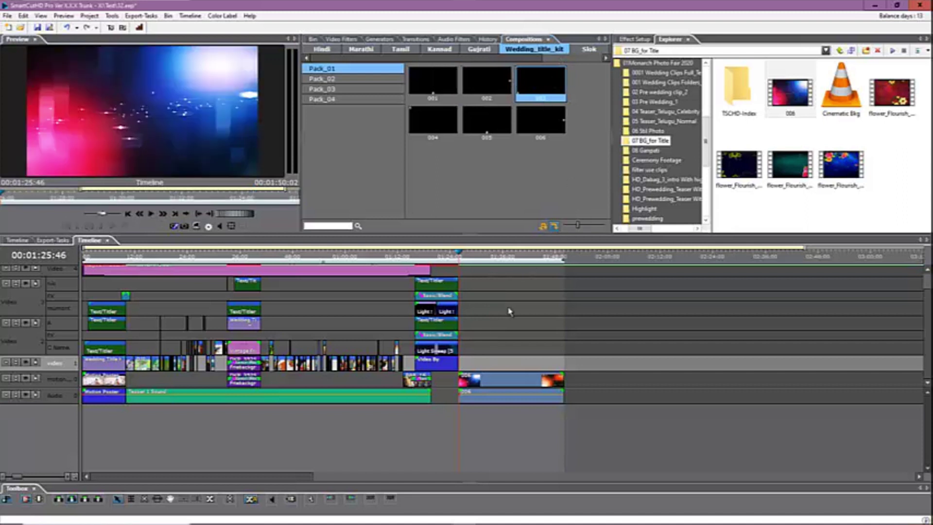
left_click(480, 256)
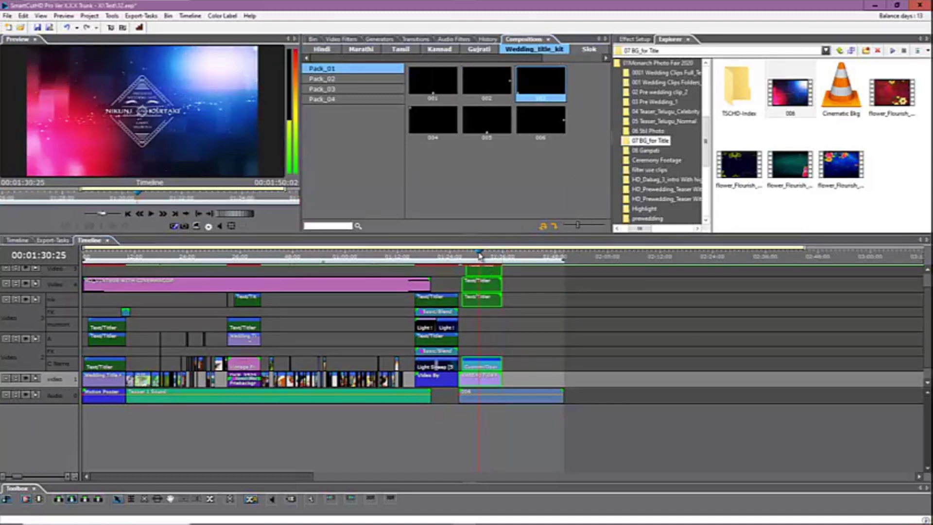
Collapse the expanded Video 3 and Video 2 tracks and ungroup the inserted title composition's clips
left_click(16, 300)
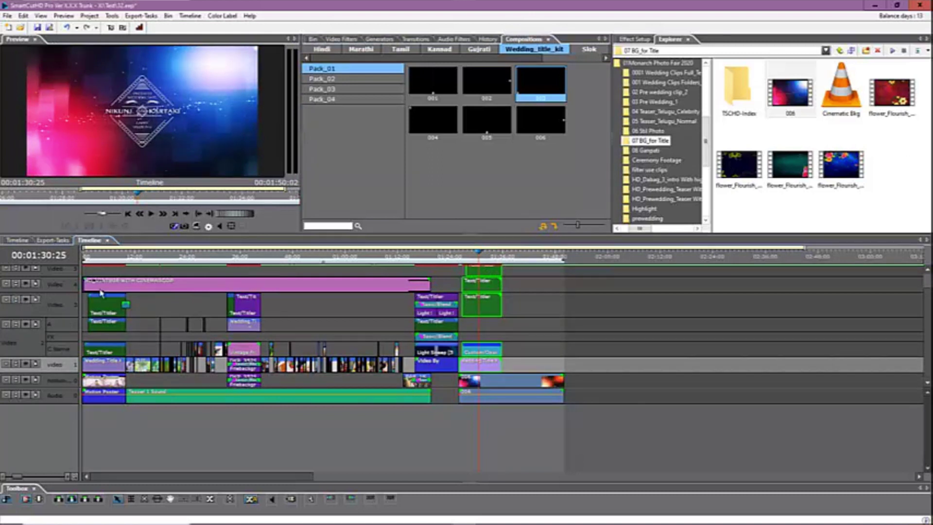
left_click(16, 325)
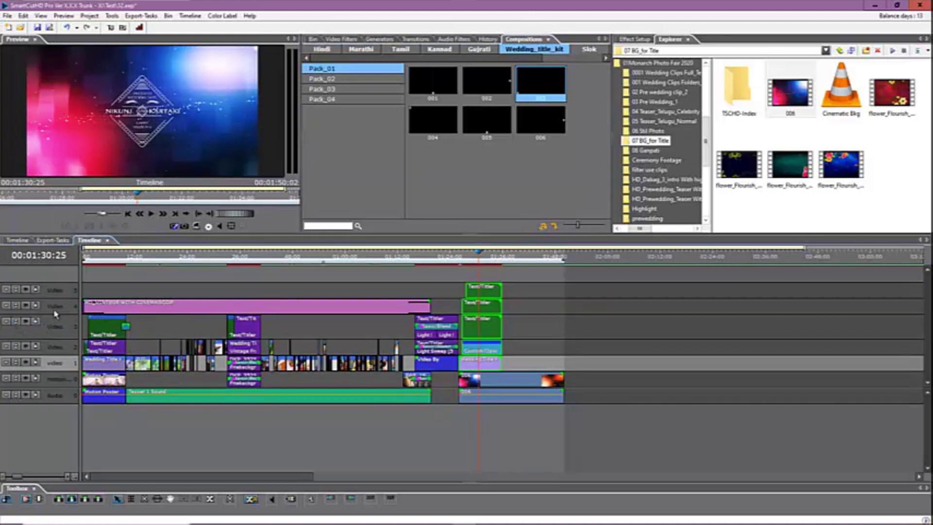
left_click(483, 330)
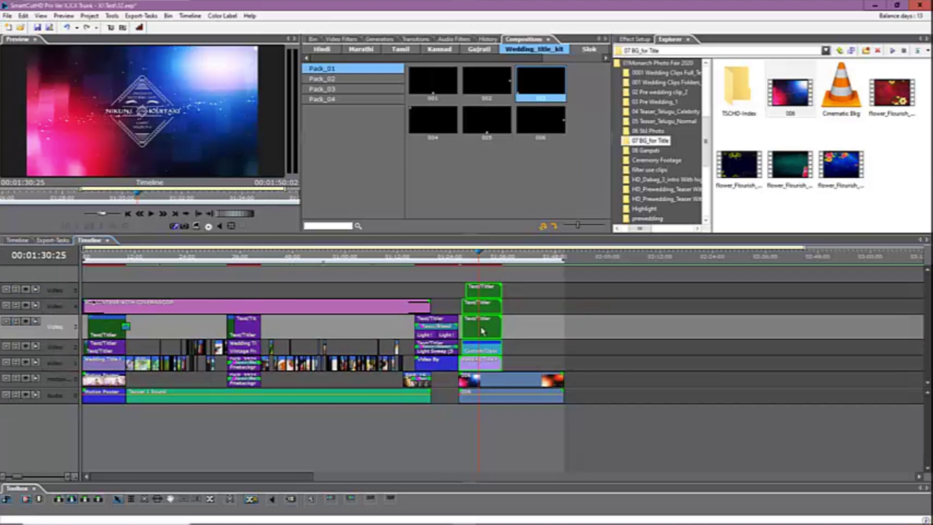
right_click(483, 330)
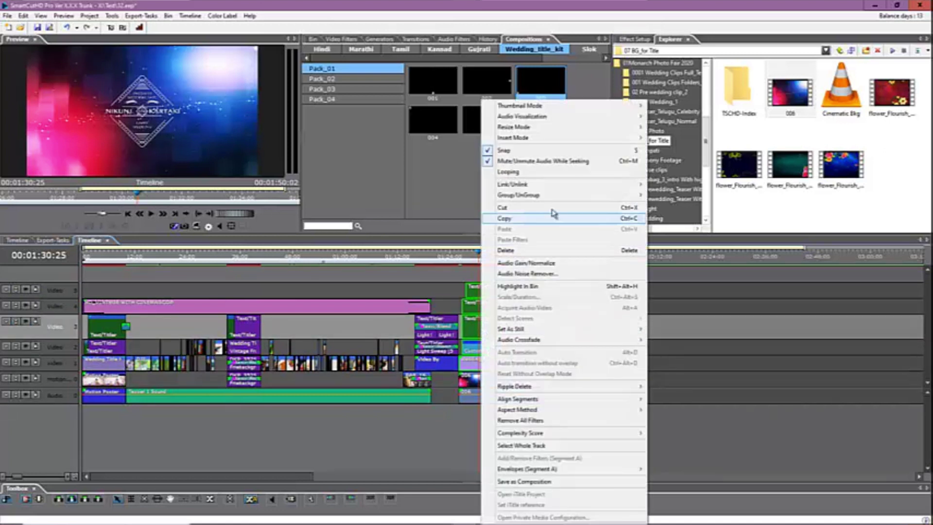
mouse_move(554, 196)
left_click(693, 210)
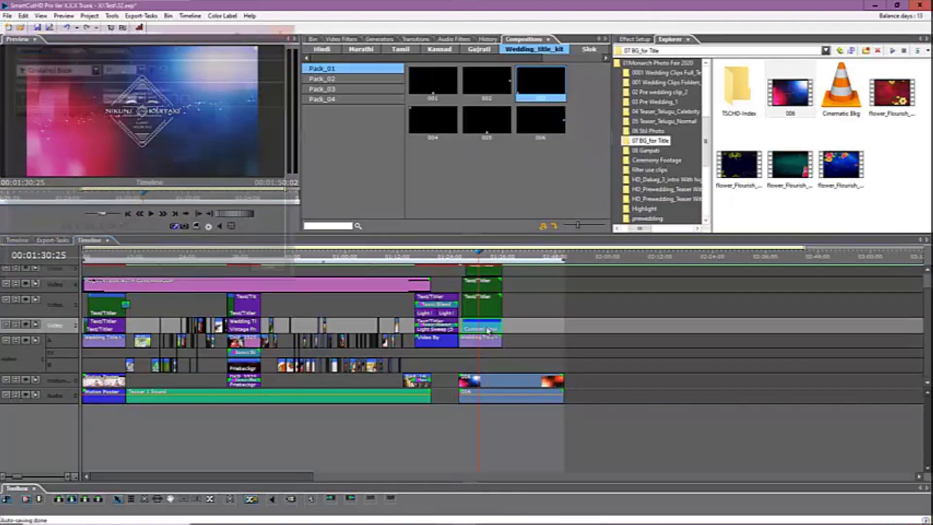
Replace the first of the two names in the inserted title's text with the groom's name
double_click(488, 330)
double_click(43, 114)
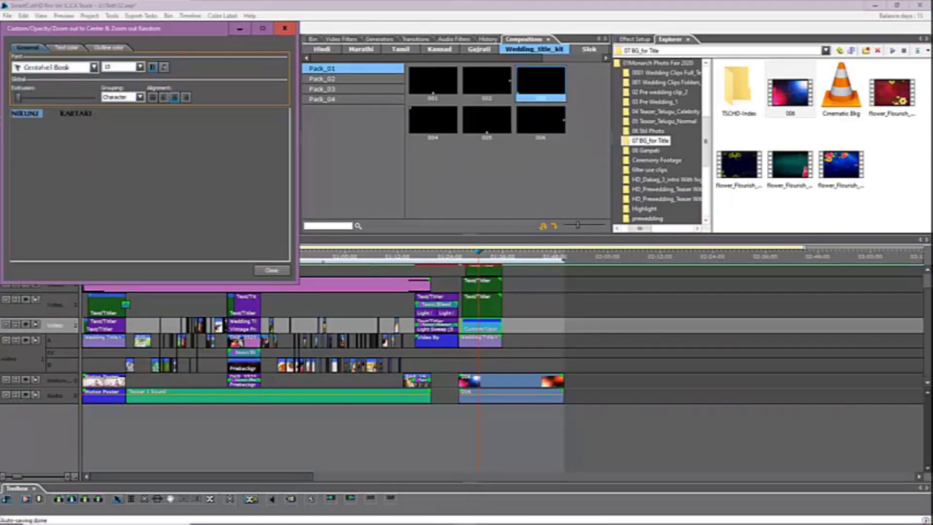
type("jagdish")
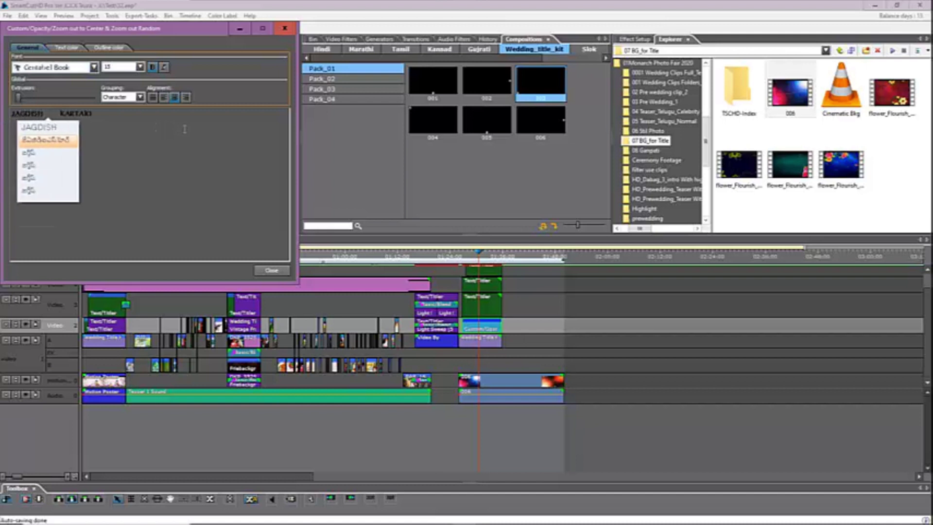
left_click(47, 128)
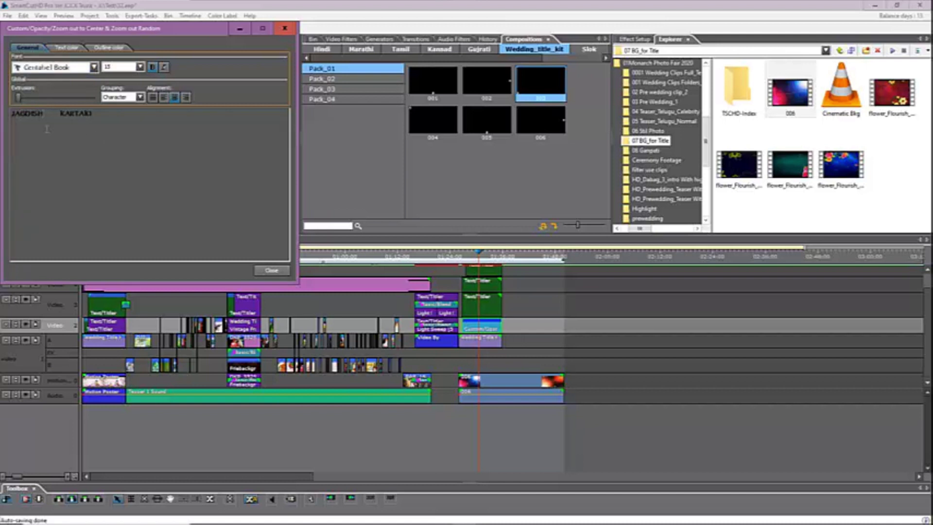
left_click(268, 273)
Play the customized title over the 006 background from about 01:27 through its end
left_click(465, 253)
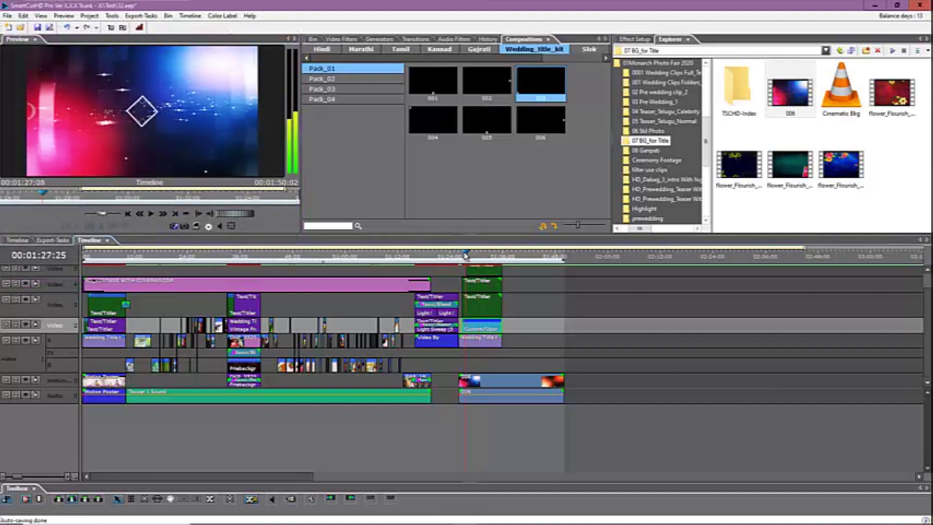
key("space")
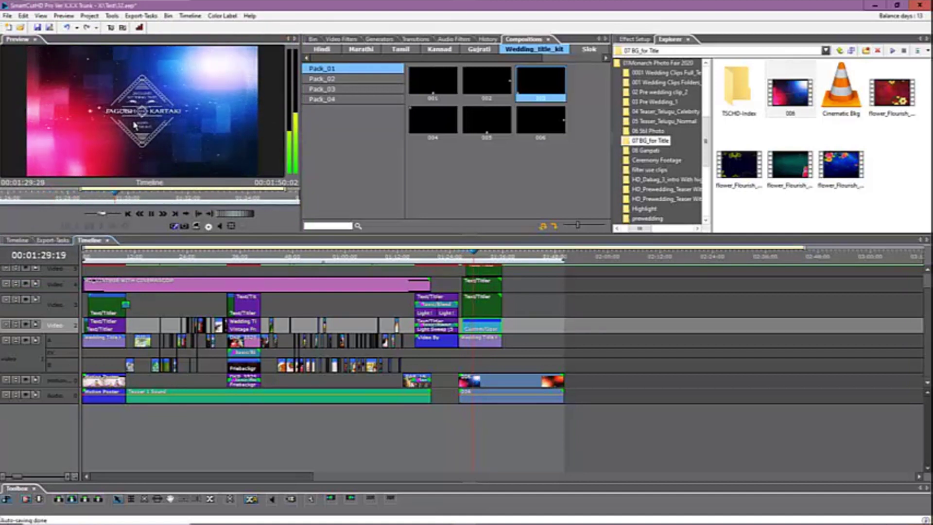
key("space")
key("space")
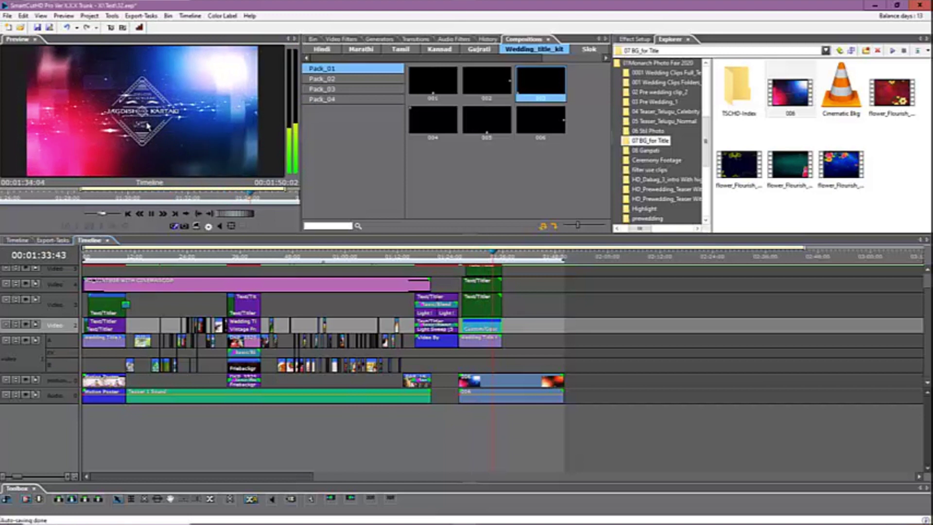
key("space")
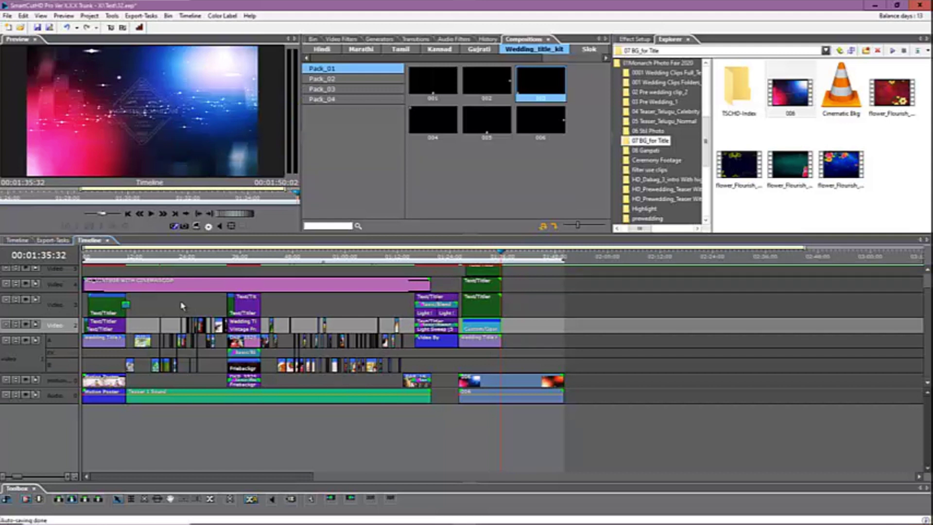
Scrub the nested teaser in the main wedding timeline up to about 01:31, and minimize the editor window
left_click(19, 242)
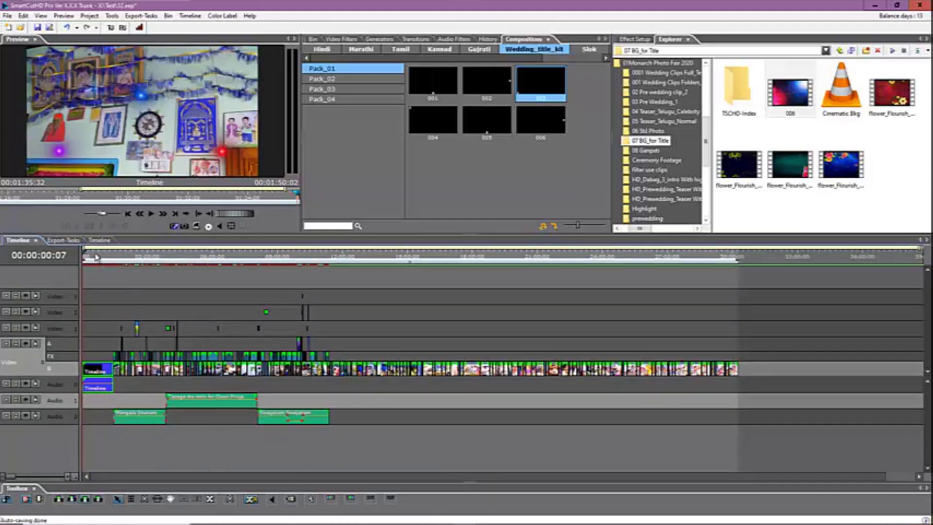
left_click(94, 259)
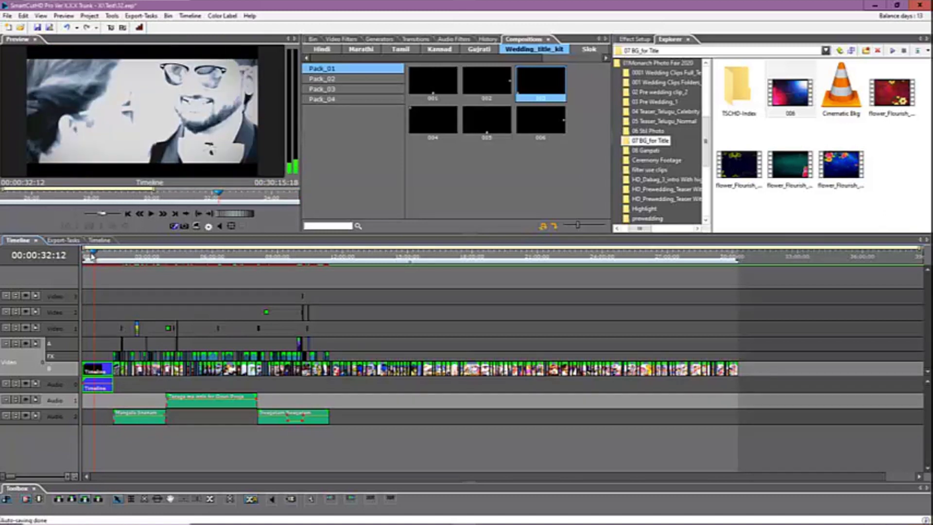
left_click_drag(90, 257, 116, 261)
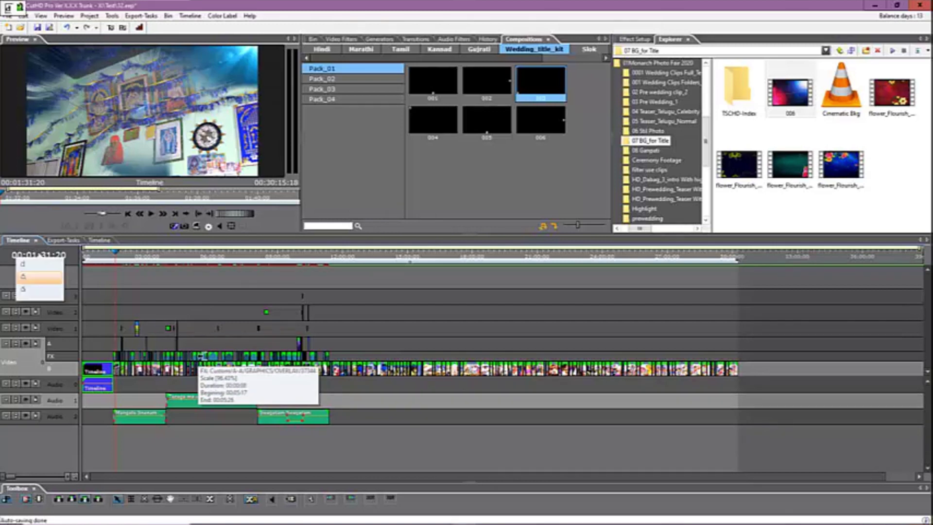
left_click(872, 6)
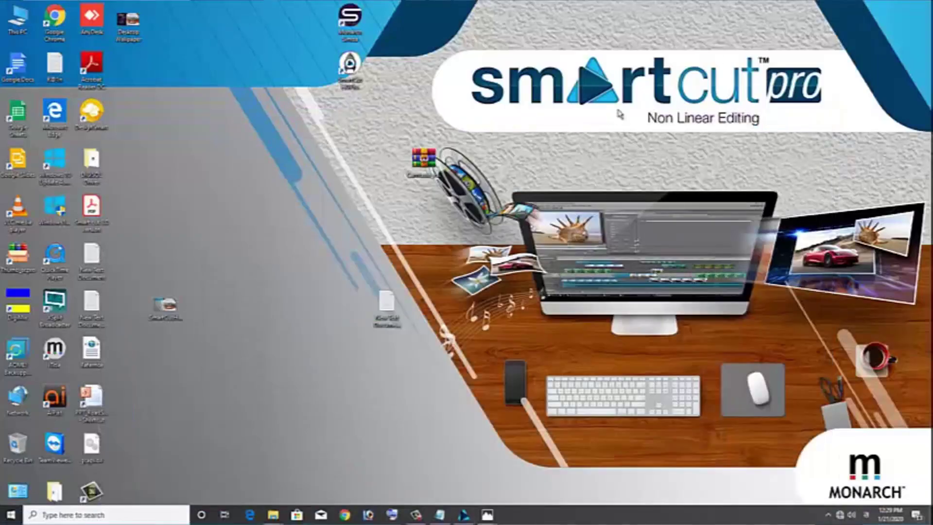